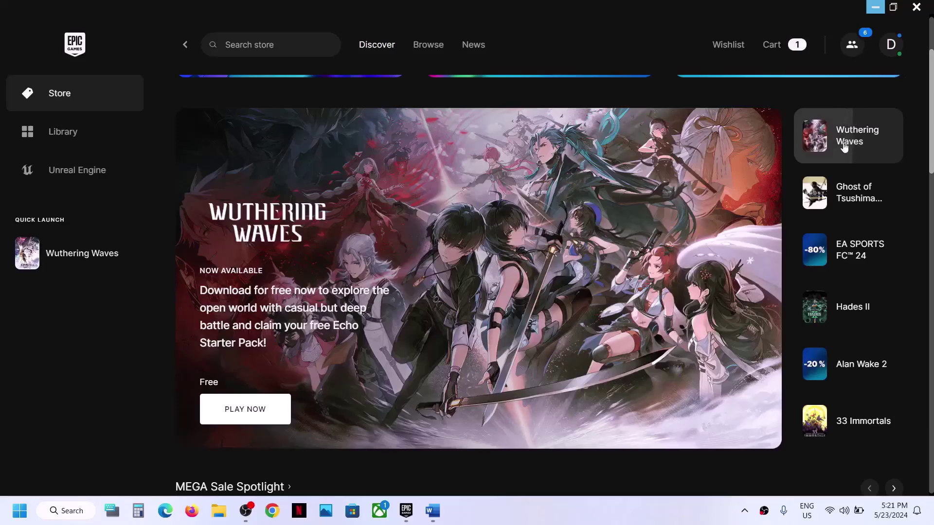
Highlight "Start AntiCheat Expert Service" under Step 1 of the Crash document in Word and open the Windows Services console.
click(433, 511)
drag(153, 251, 620, 267)
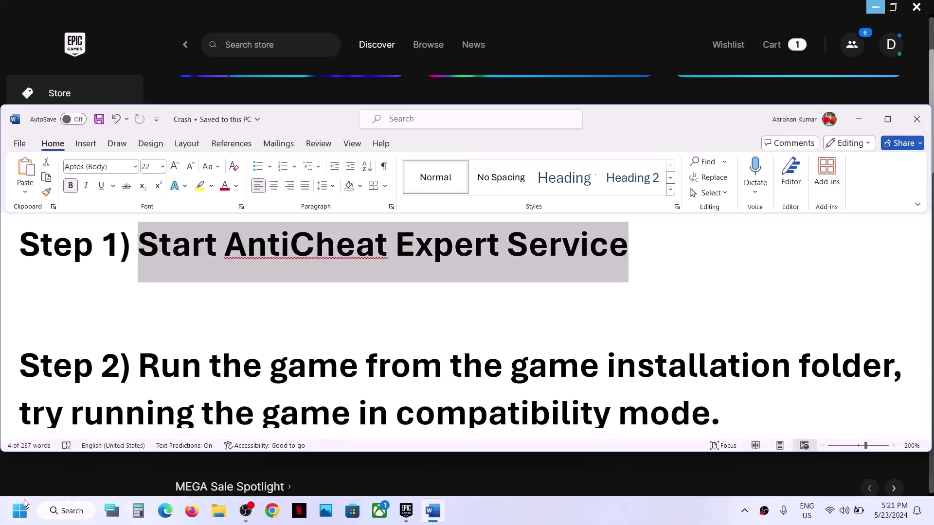
click(20, 510)
text(services)
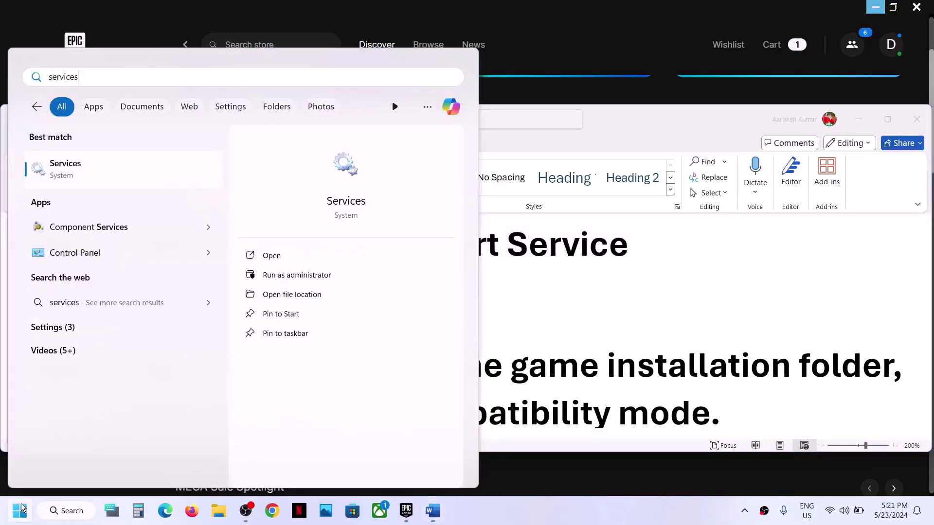
key(Return)
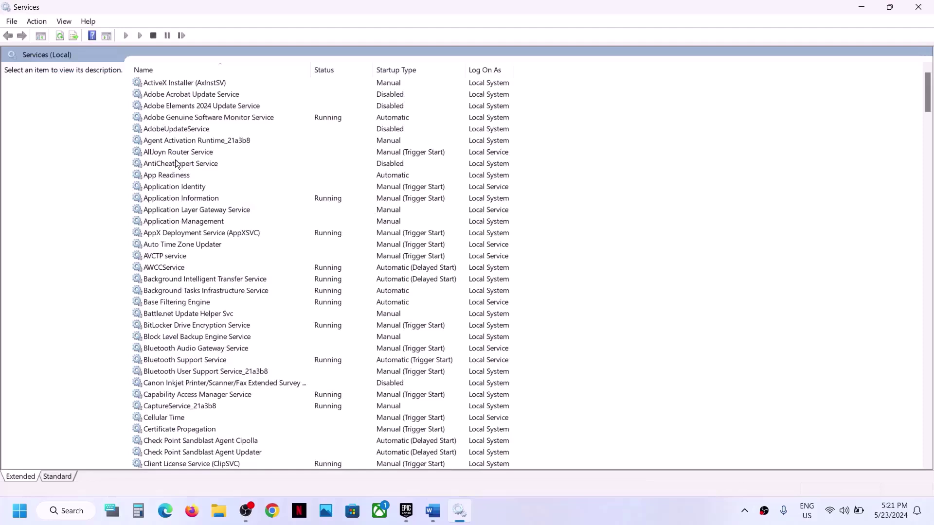
Set the startup type of AntiCheatExpert Service to Manual and apply the change.
click(175, 163)
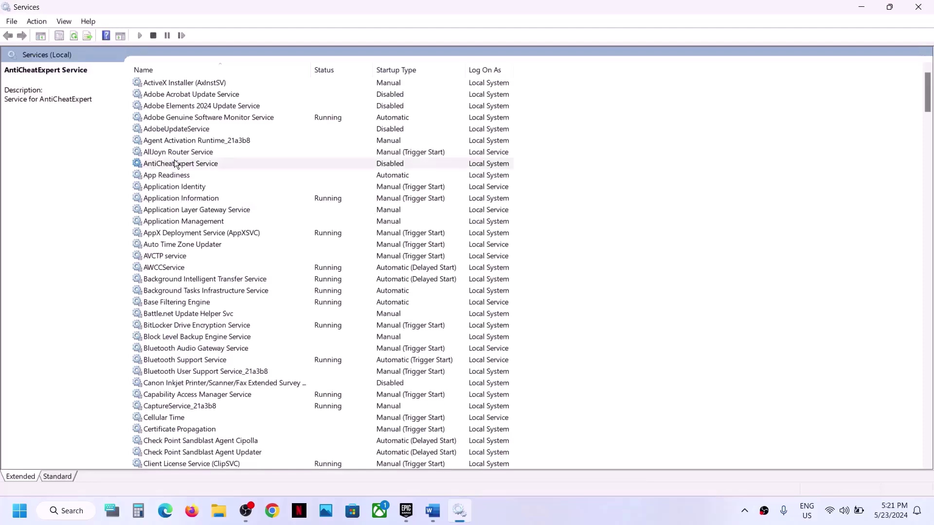
double_click(252, 164)
click(476, 242)
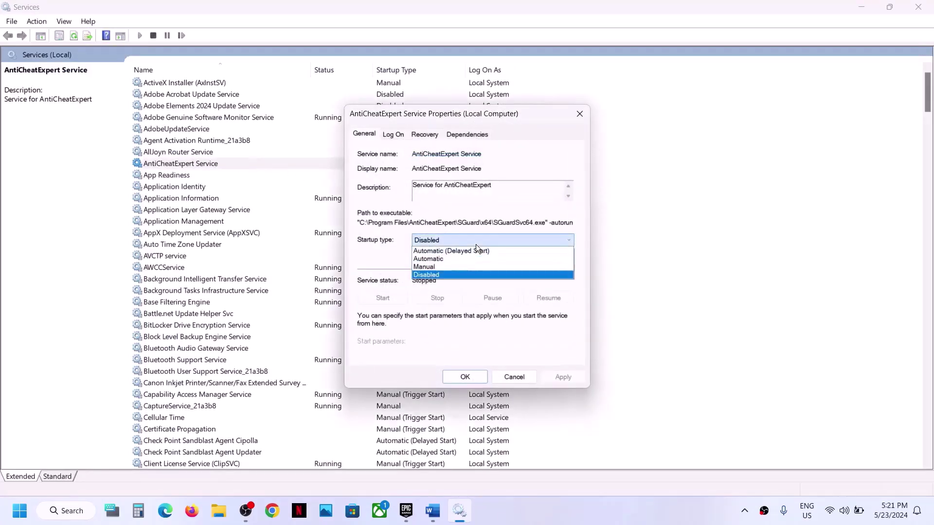
click(427, 269)
click(549, 374)
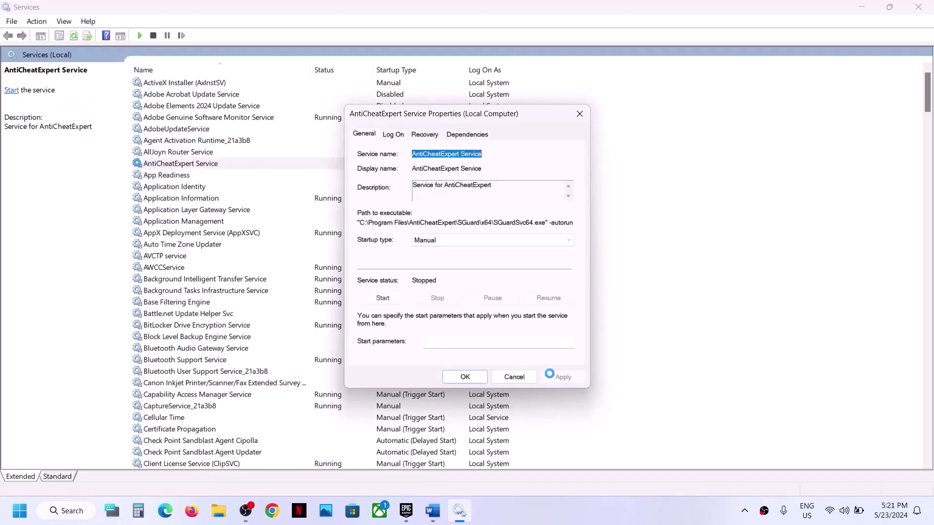
Start AntiCheatExpert Service, accept its properties and close the Services console.
click(384, 299)
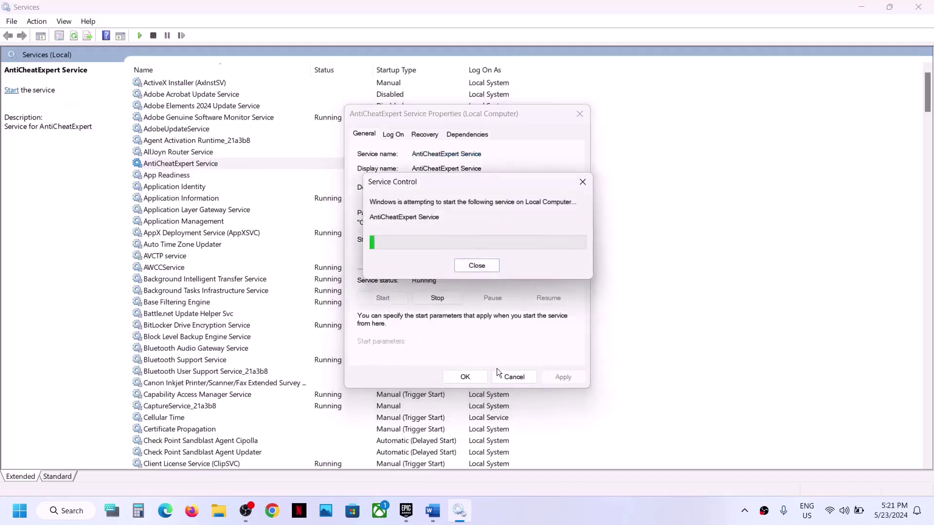
click(474, 375)
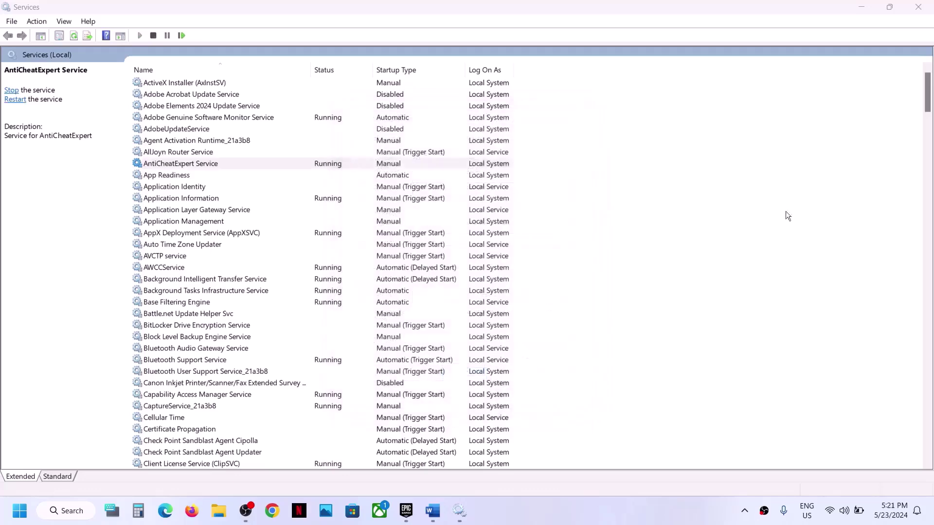
click(919, 7)
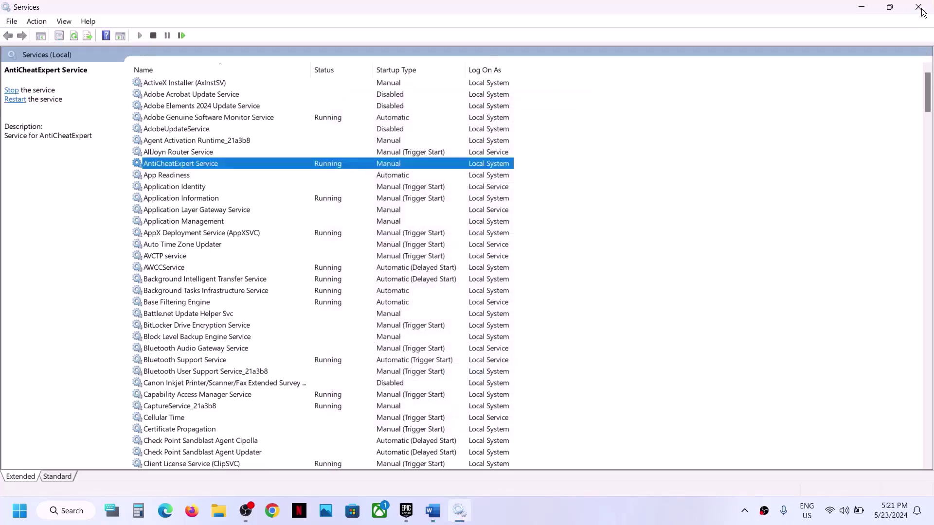
Highlight "Run the game from the game installation folder," under Step 2 of the Word document and switch to the Epic Games Launcher.
scroll(341, 331, down, 2)
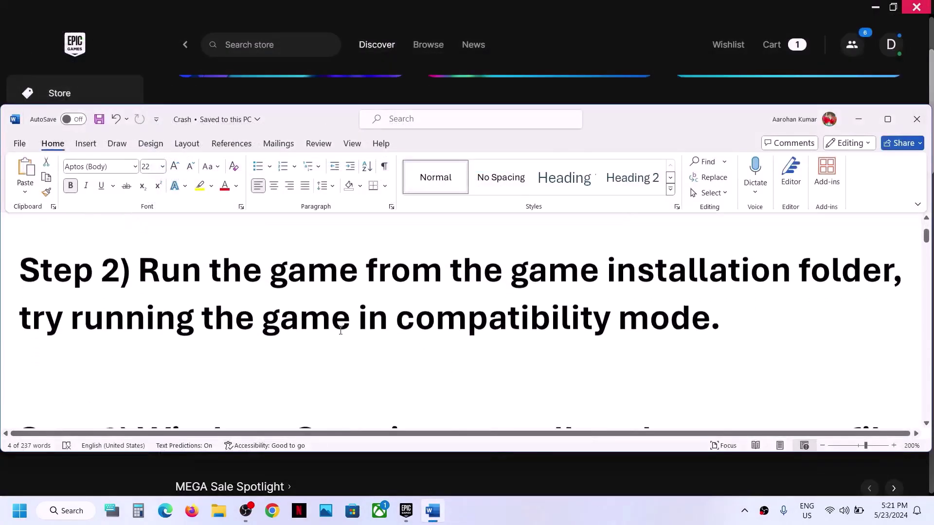
drag(151, 280, 899, 271)
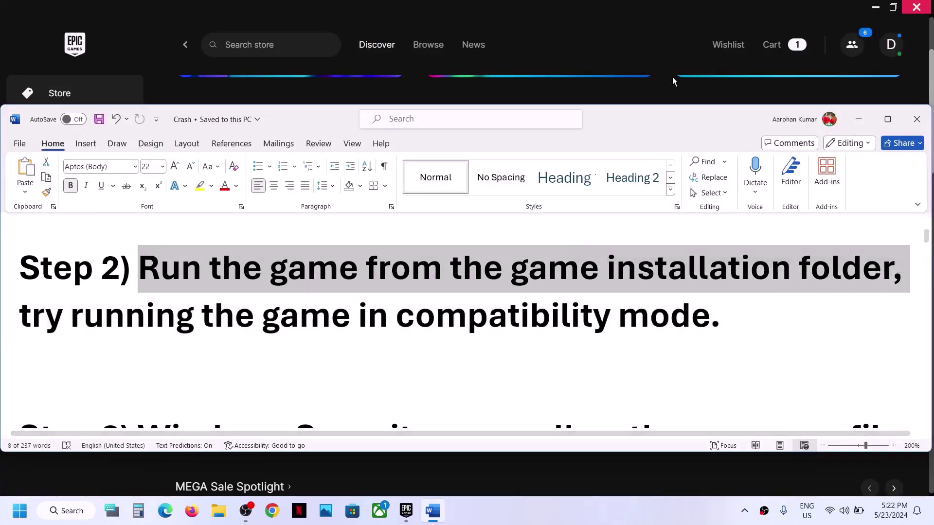
click(605, 38)
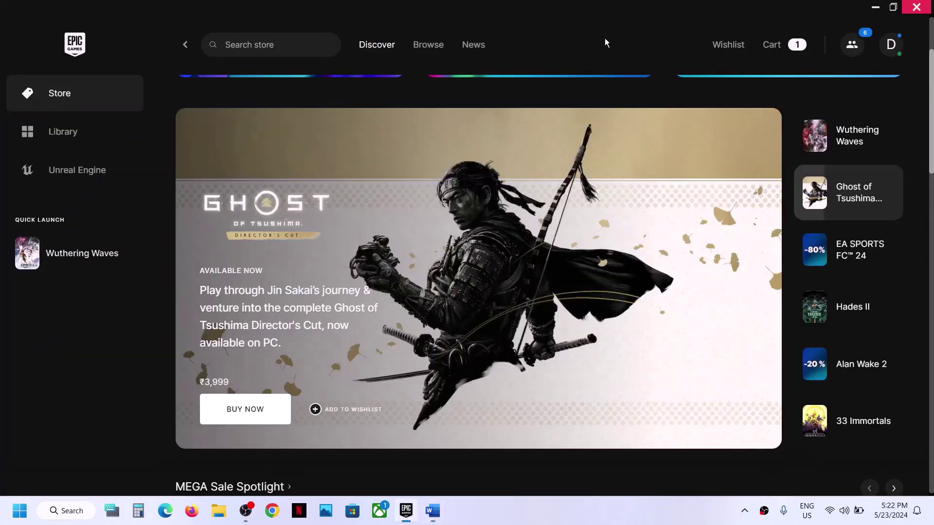
Open the installation folder of Wuthering Waves from the game's management options in the library.
click(63, 135)
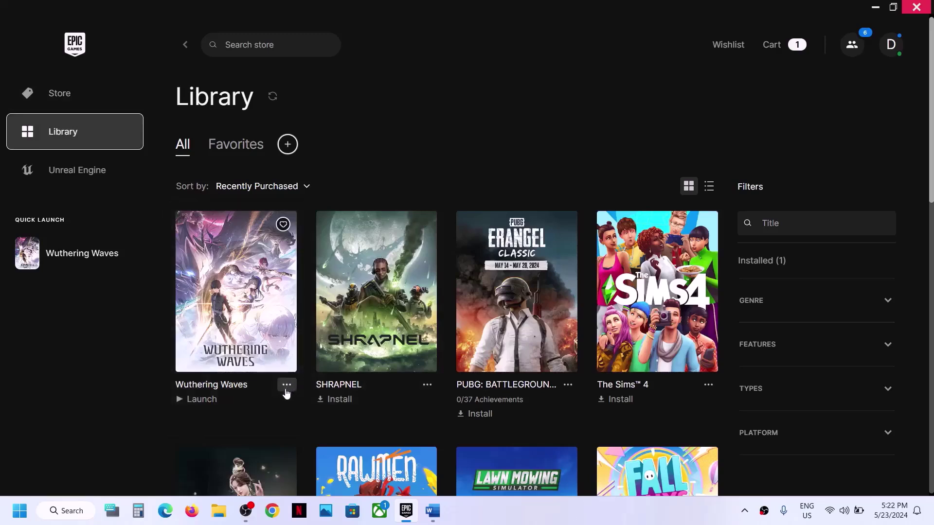
click(287, 392)
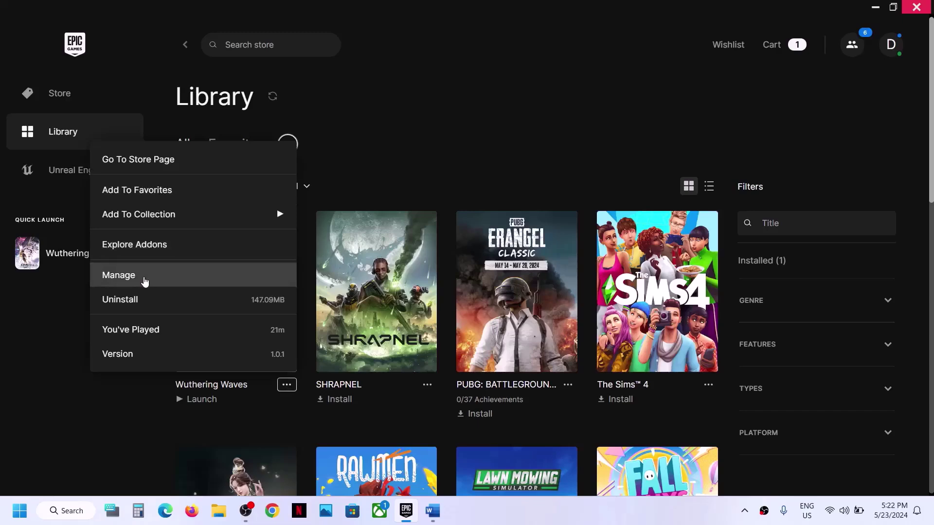
click(144, 277)
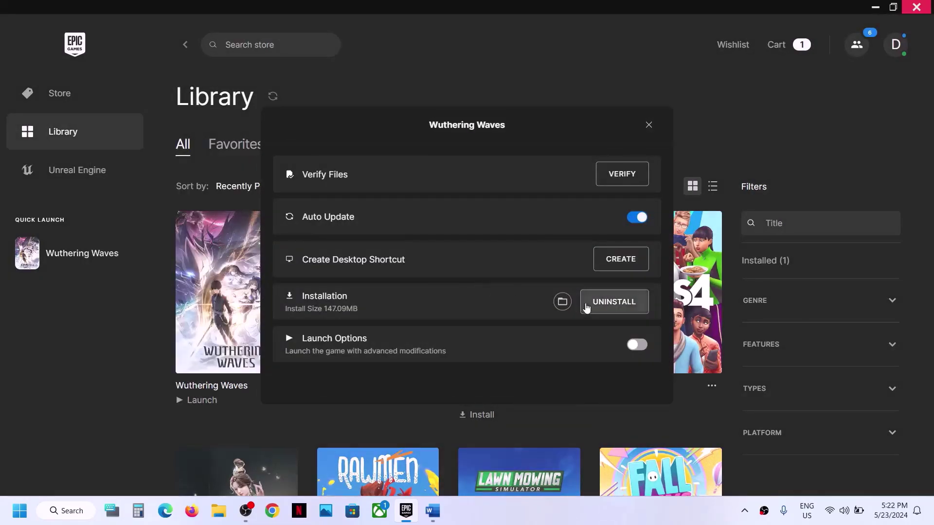
click(563, 303)
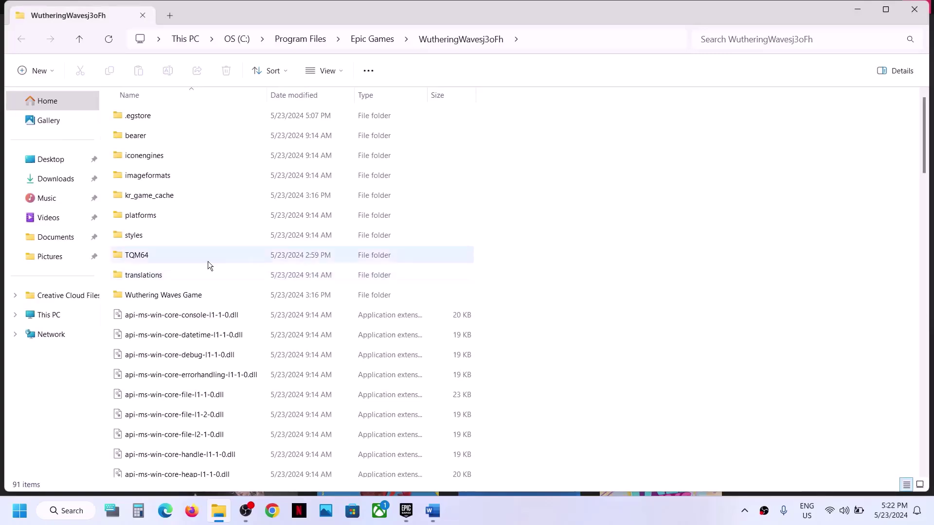
Open the Wuthering Waves Game folder and look at the available actions for the Wuthering Waves application.
click(208, 296)
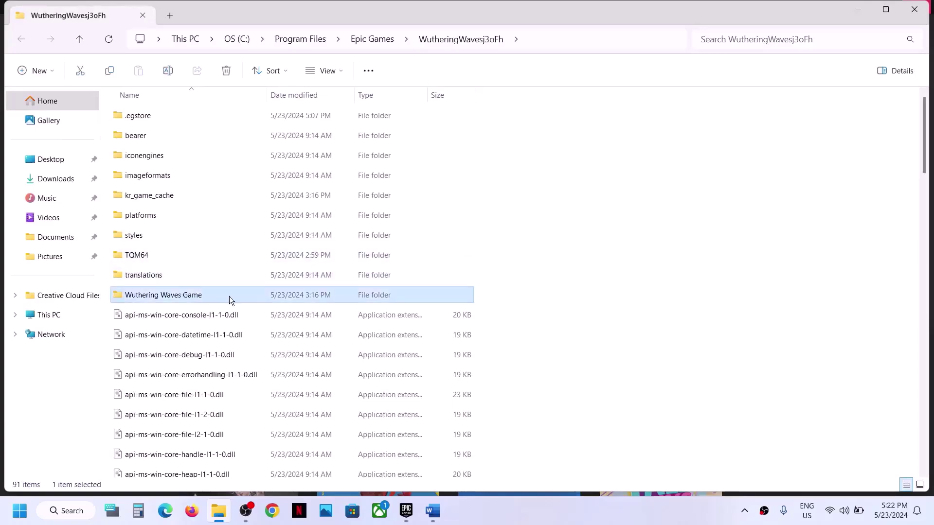
double_click(229, 296)
click(178, 200)
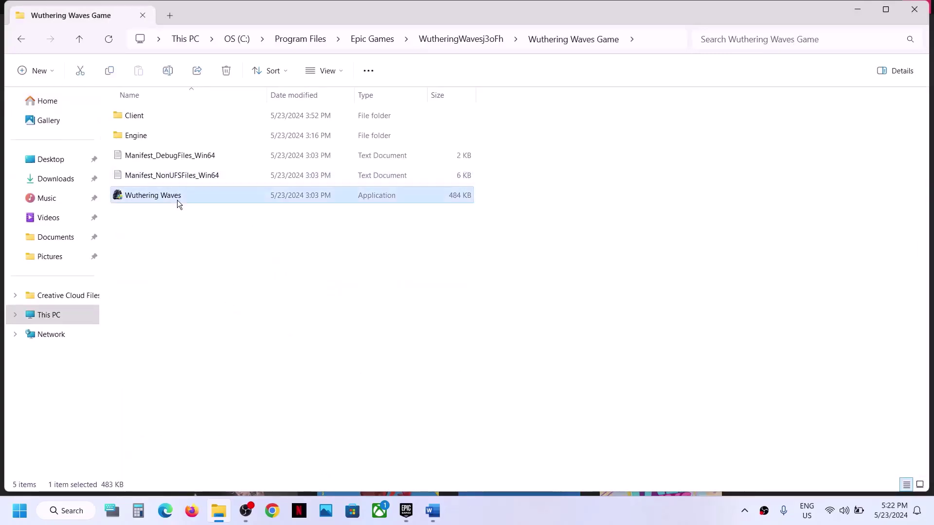
right_click(185, 198)
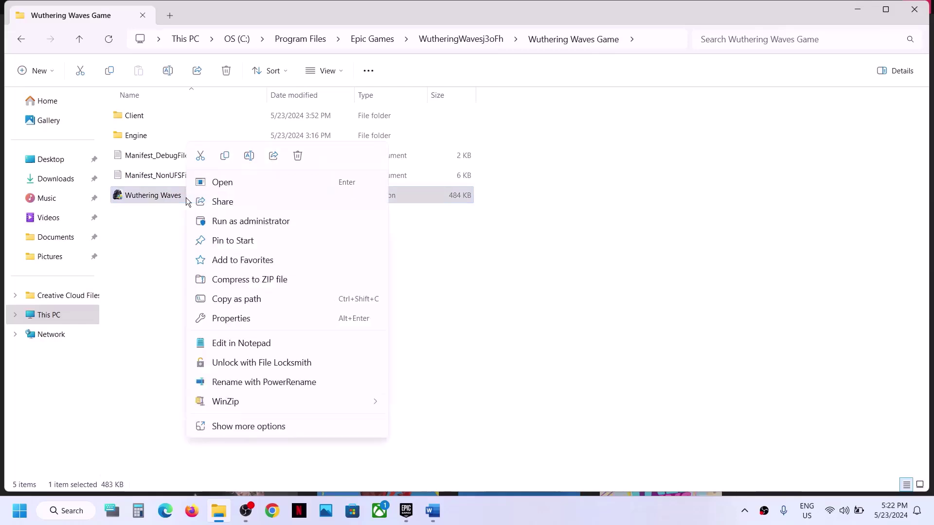
click(150, 226)
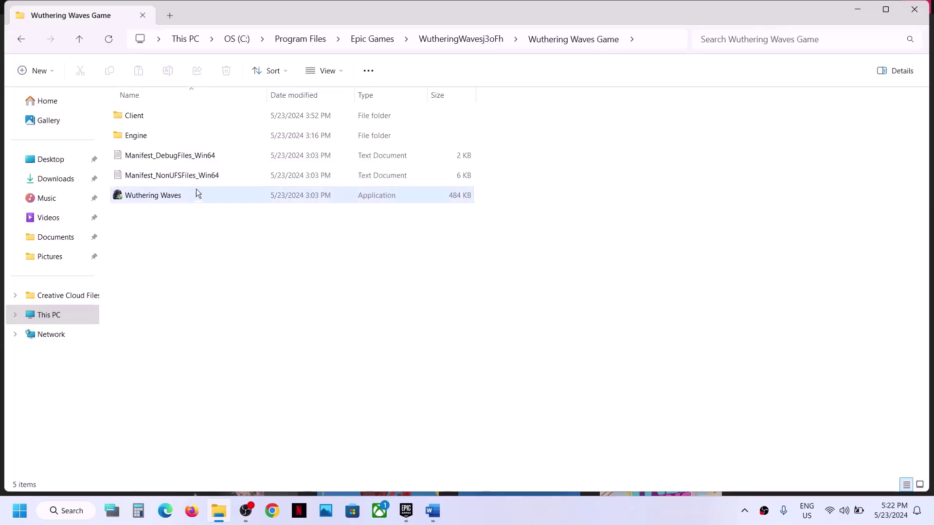
Set the Wuthering Waves application to always run as an administrator in its compatibility properties.
right_click(171, 198)
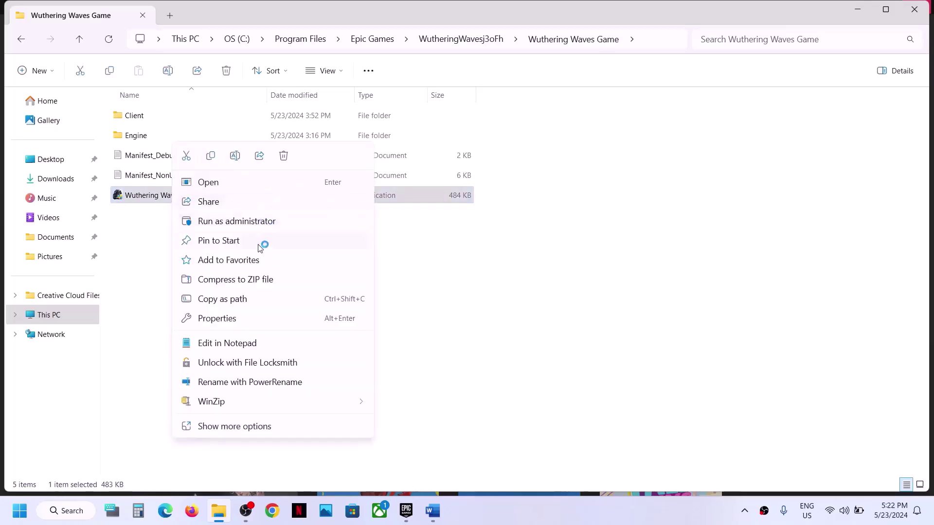
click(232, 325)
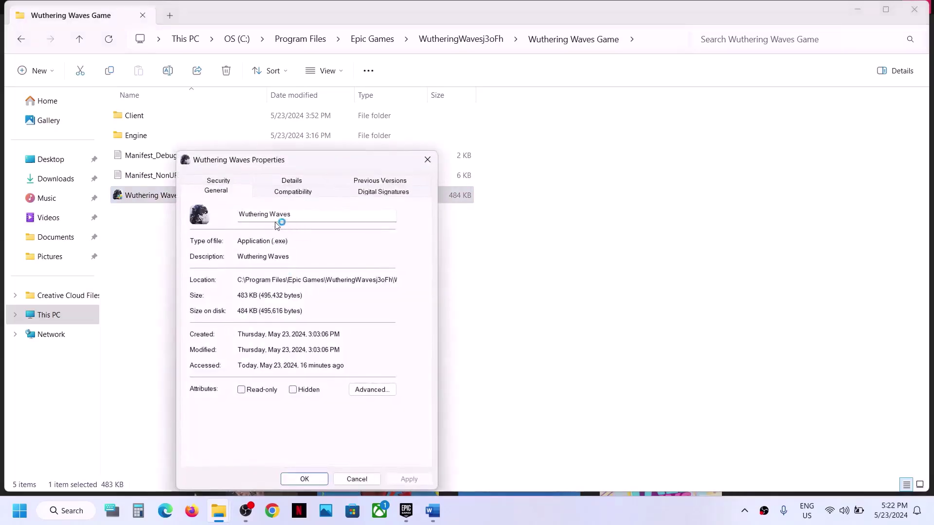
click(278, 197)
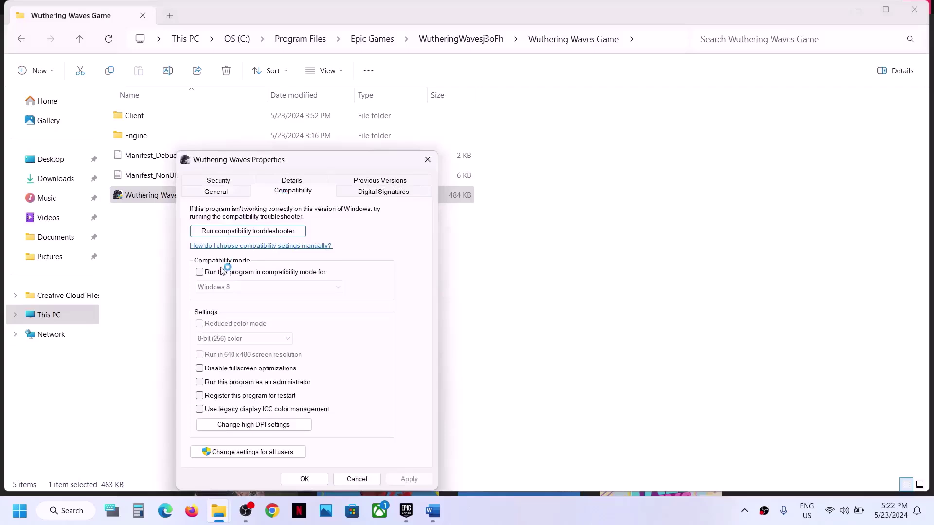
click(199, 382)
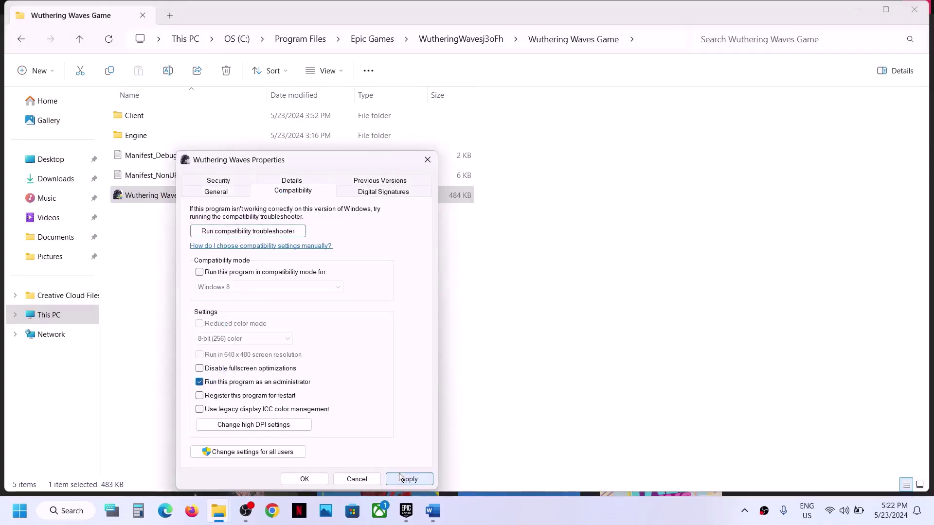
click(400, 478)
click(302, 479)
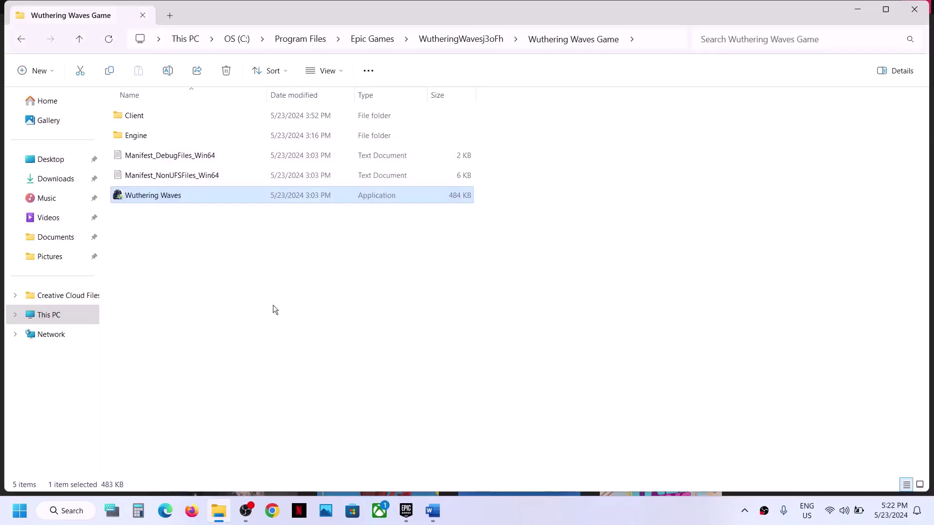
Enable compatibility mode for Windows 8 on the Wuthering Waves application and save its properties.
right_click(190, 203)
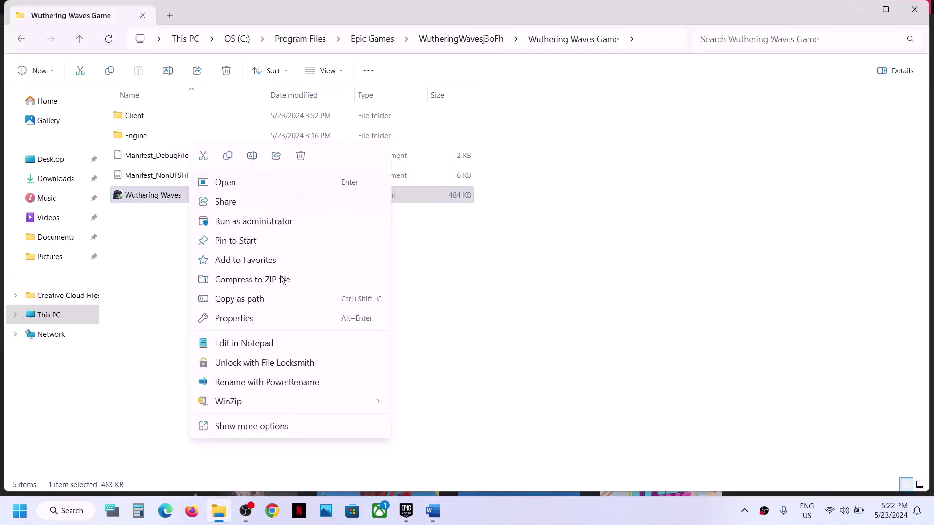
click(263, 316)
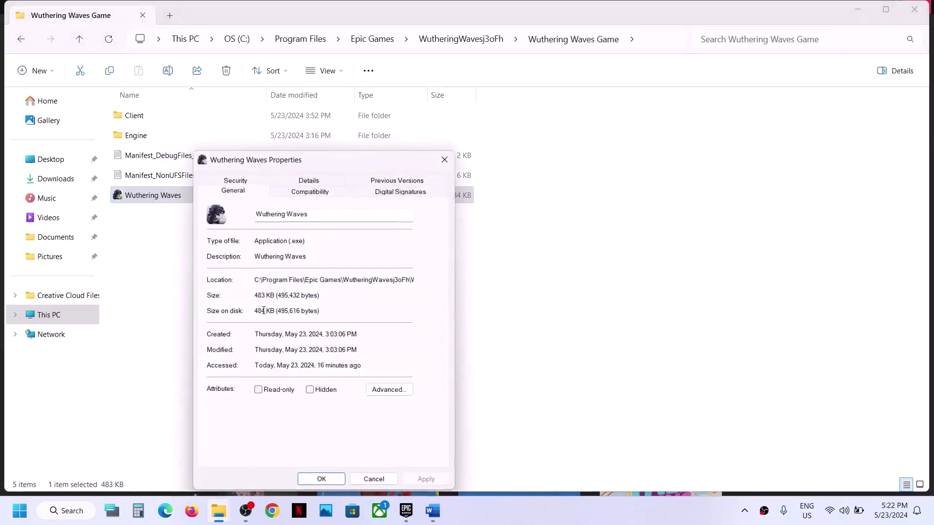
click(299, 192)
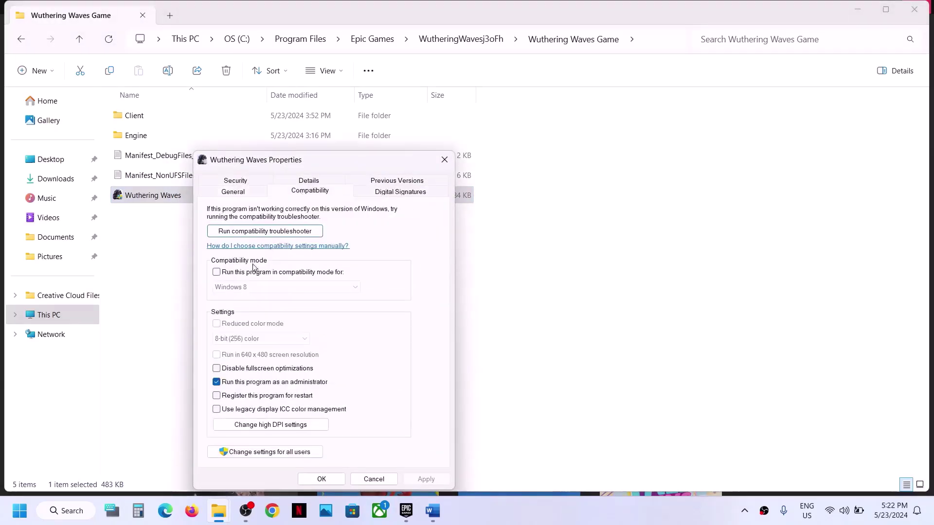
click(219, 272)
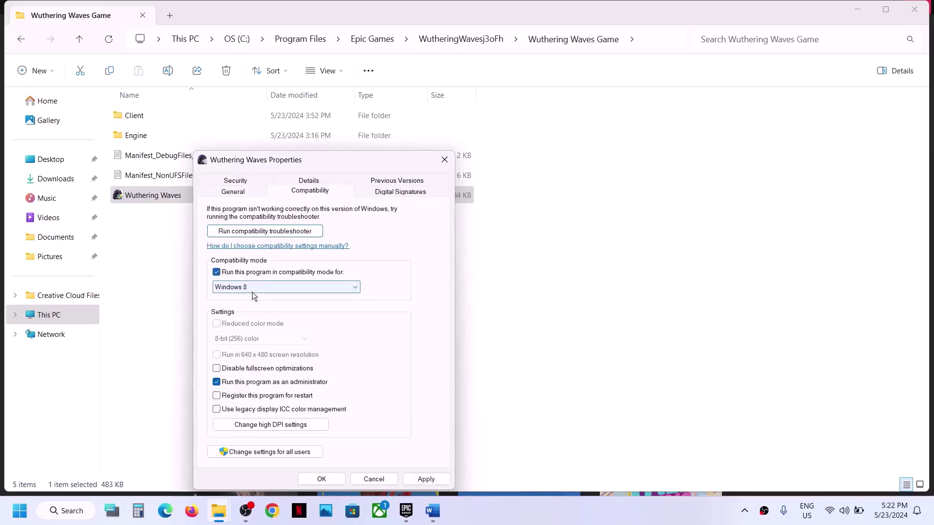
click(414, 480)
click(336, 480)
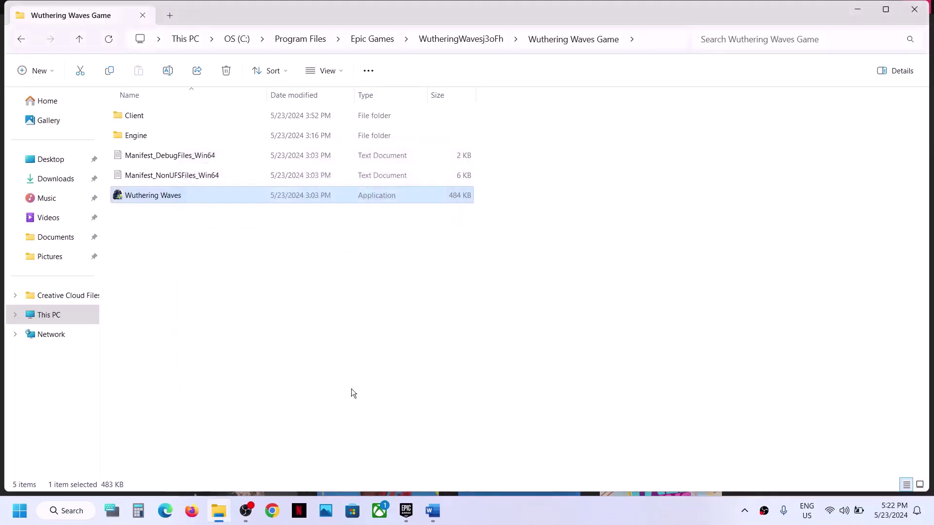
Change the compatibility mode of the Wuthering Waves application to Windows 7 and save its properties.
right_click(259, 197)
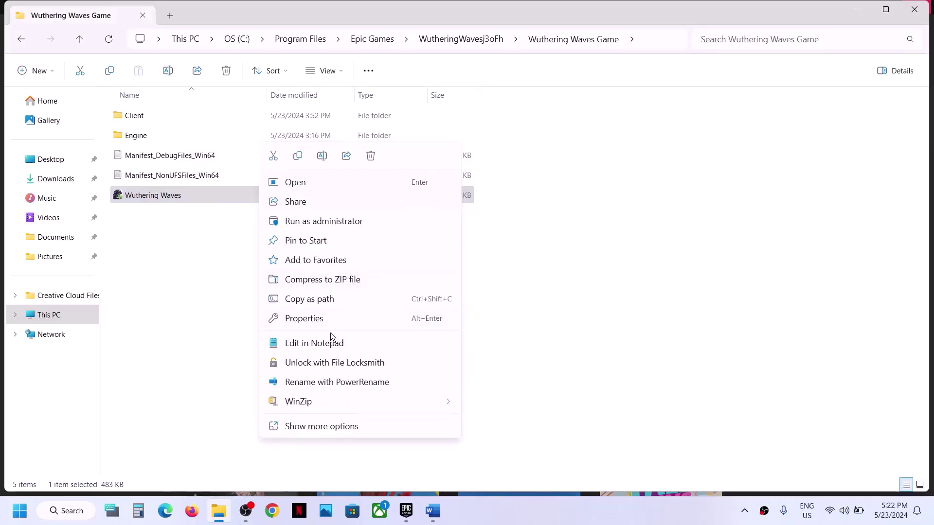
click(324, 322)
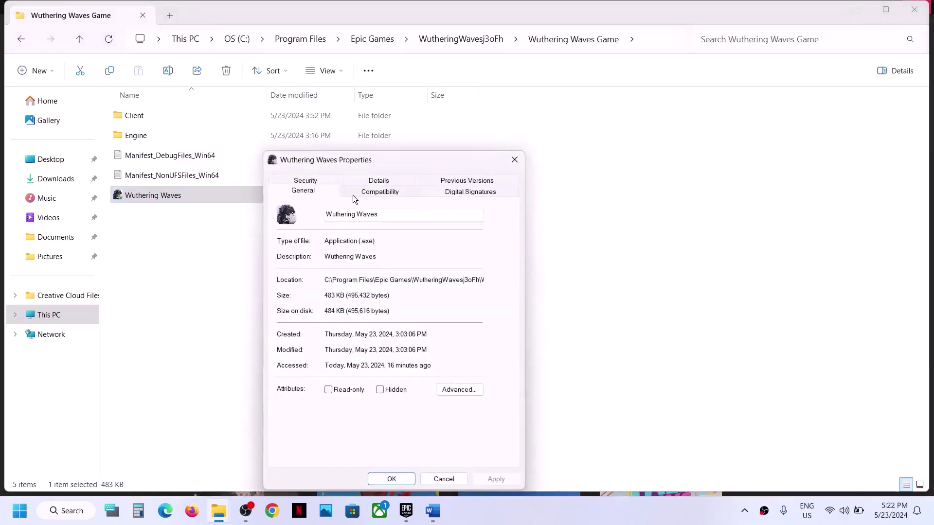
click(352, 194)
click(320, 288)
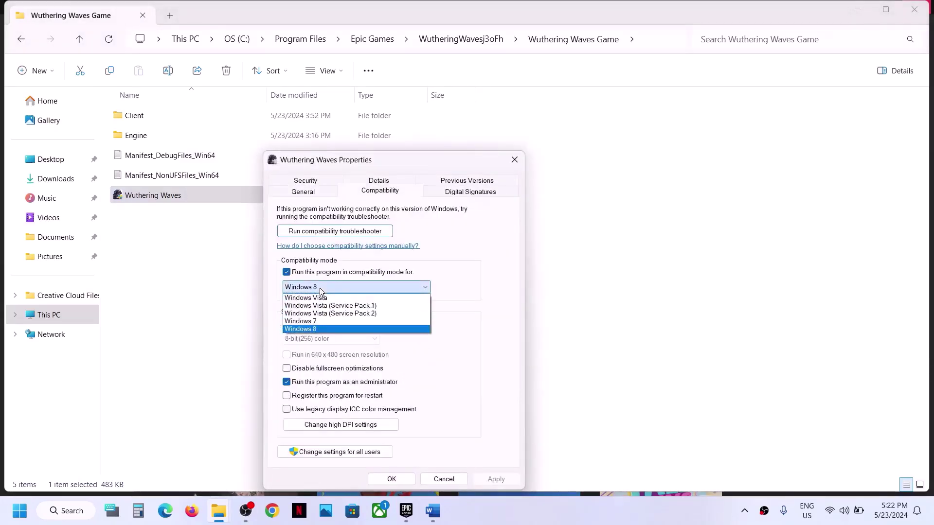
click(320, 321)
click(487, 477)
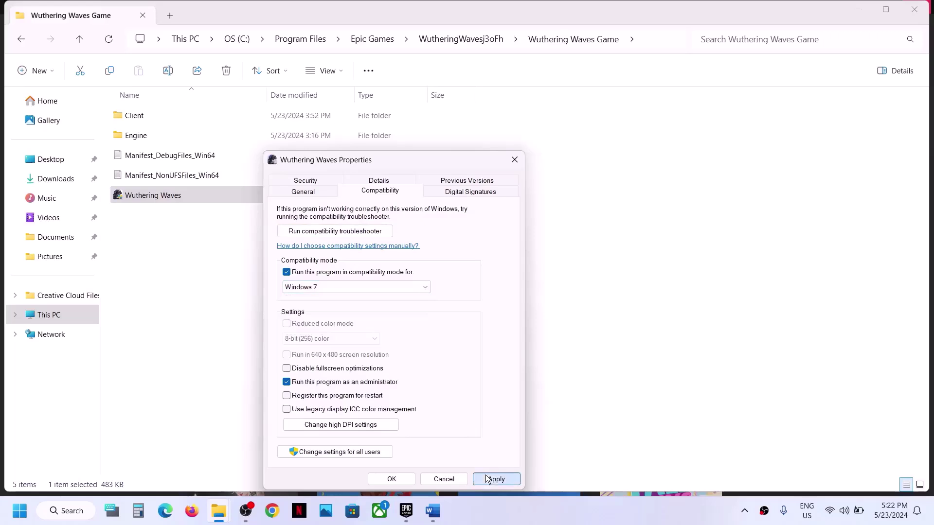
click(390, 477)
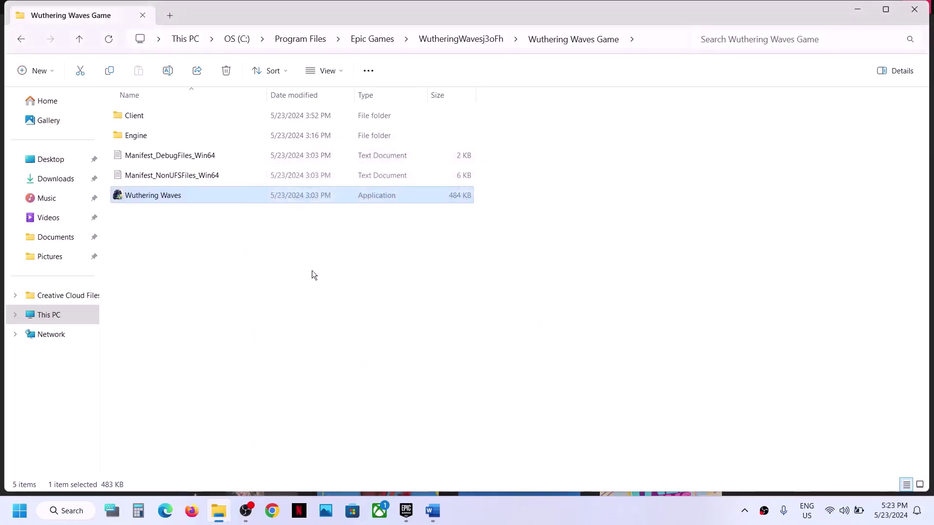
Disable fullscreen optimizations in the Wuthering Waves application's compatibility properties and save the change.
right_click(243, 196)
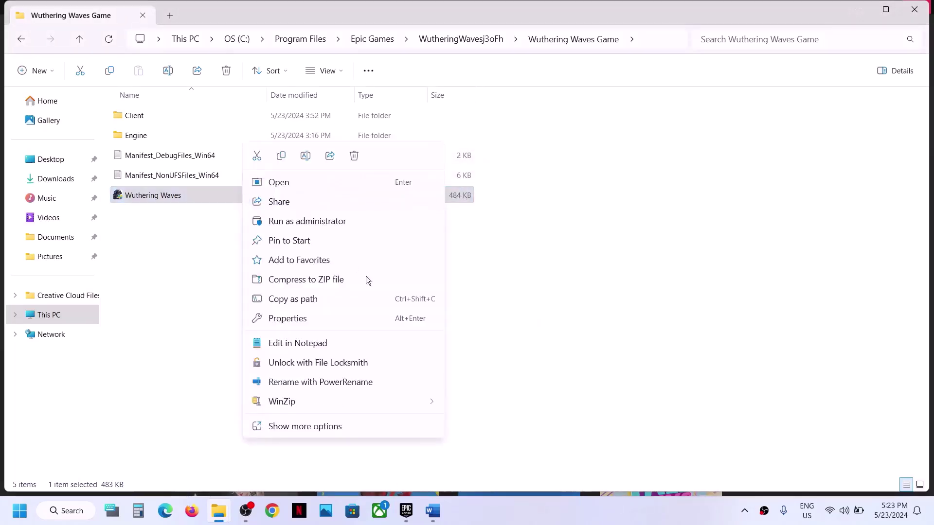
click(327, 319)
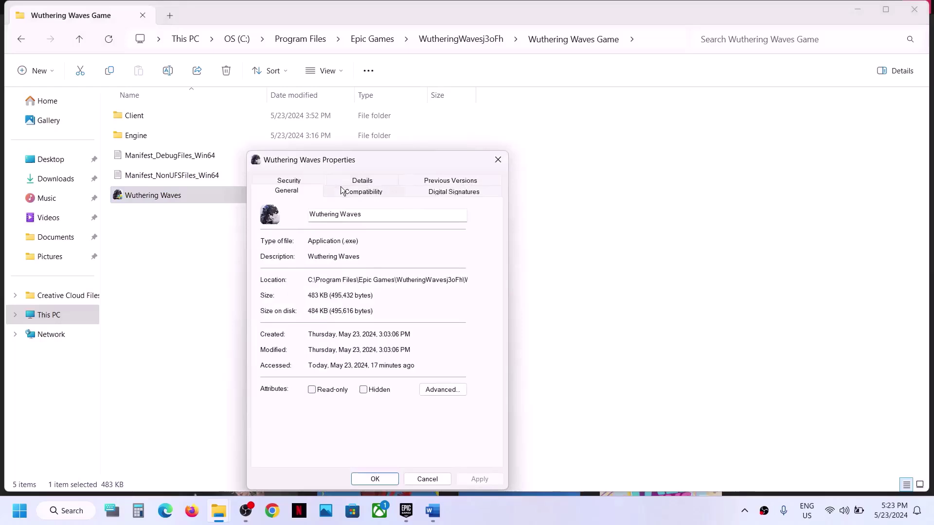
click(339, 190)
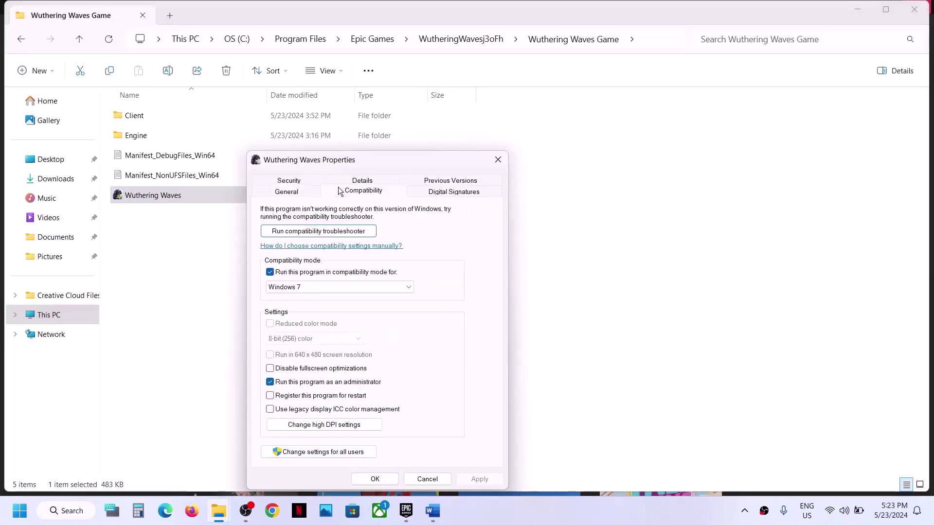
click(270, 369)
click(477, 478)
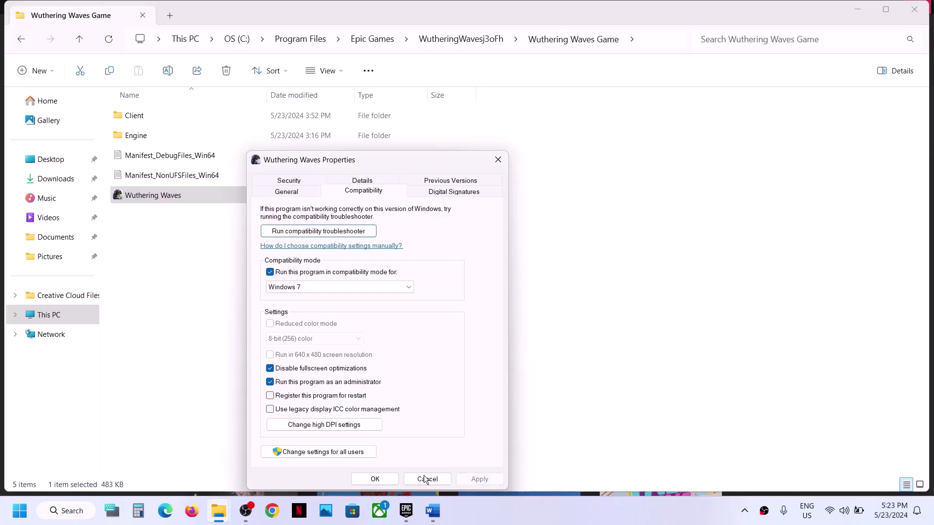
click(374, 473)
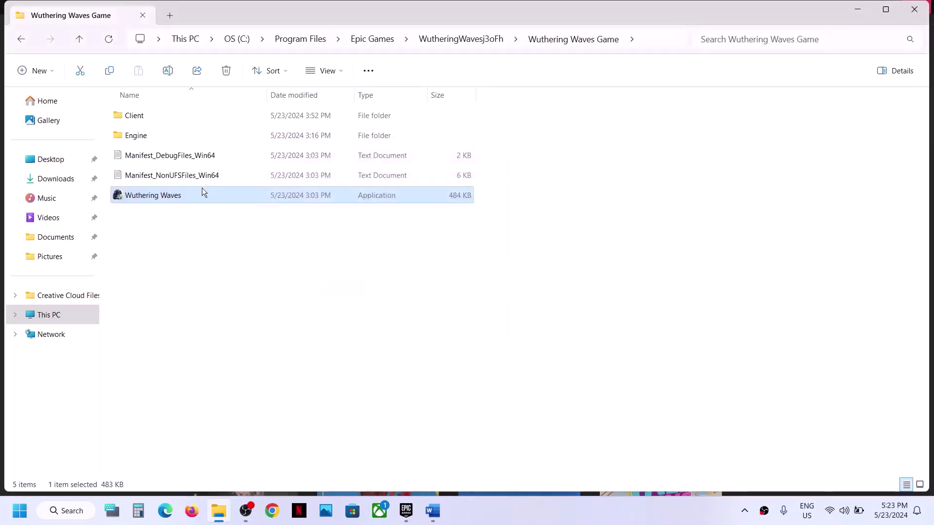
Turn off compatibility mode, disabled fullscreen optimizations and run as administrator for the Wuthering Waves application, and save its properties.
right_click(189, 194)
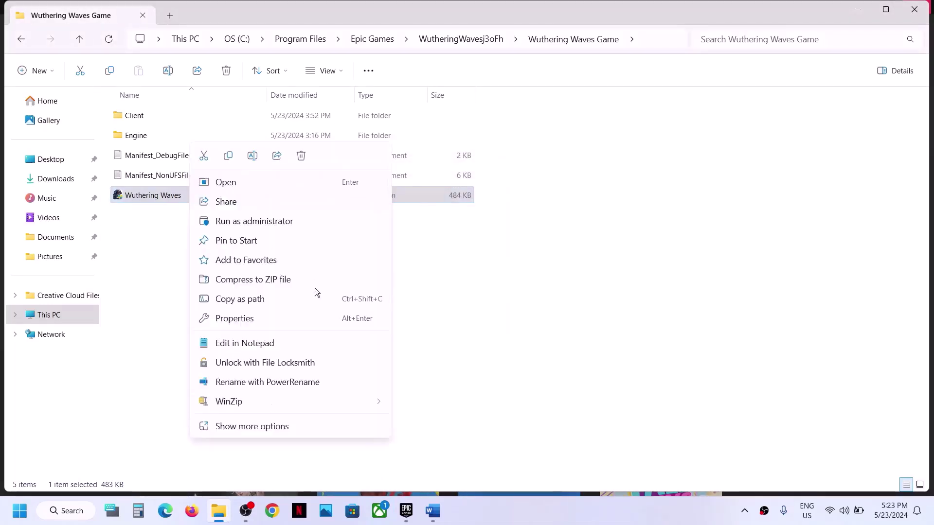
click(266, 317)
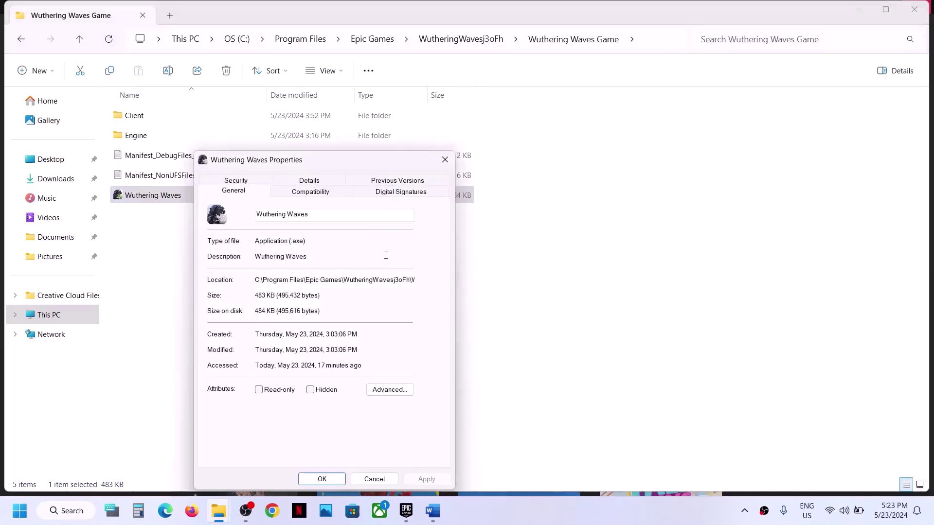
click(343, 196)
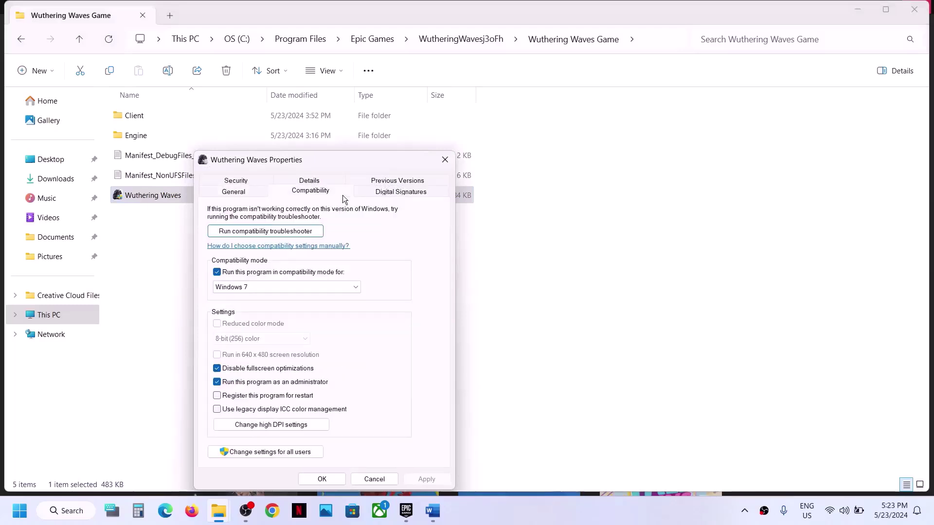
click(217, 273)
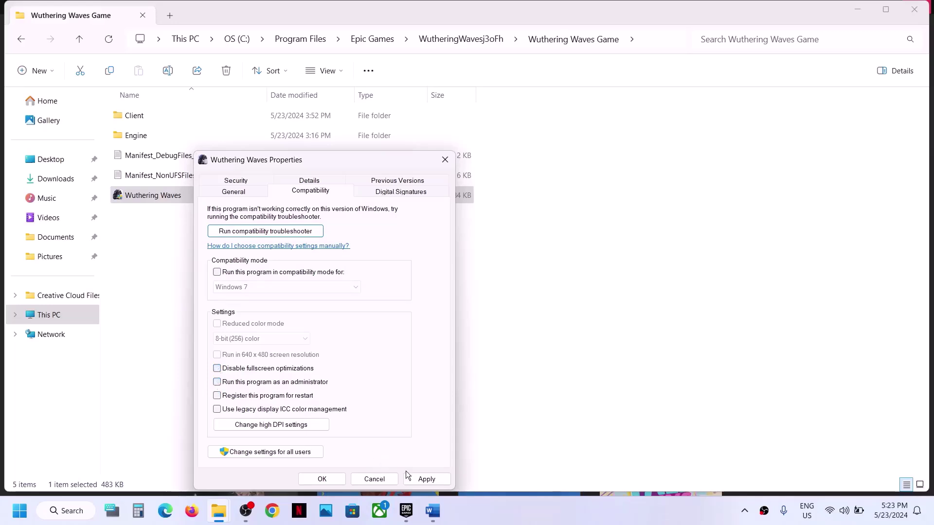
click(424, 479)
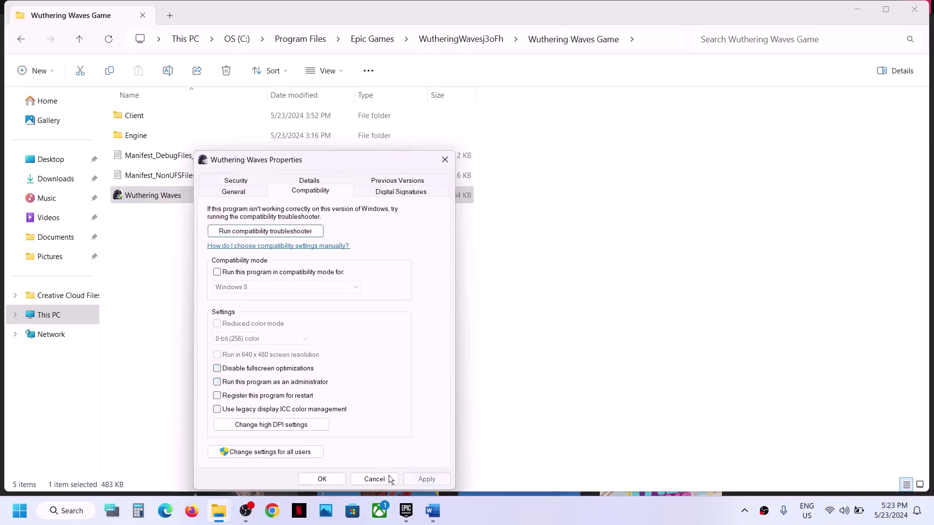
click(330, 480)
Switch to the Crash document in Word and read Step 3 about allowing the game exe through Windows Security or a third-party antivirus.
click(433, 510)
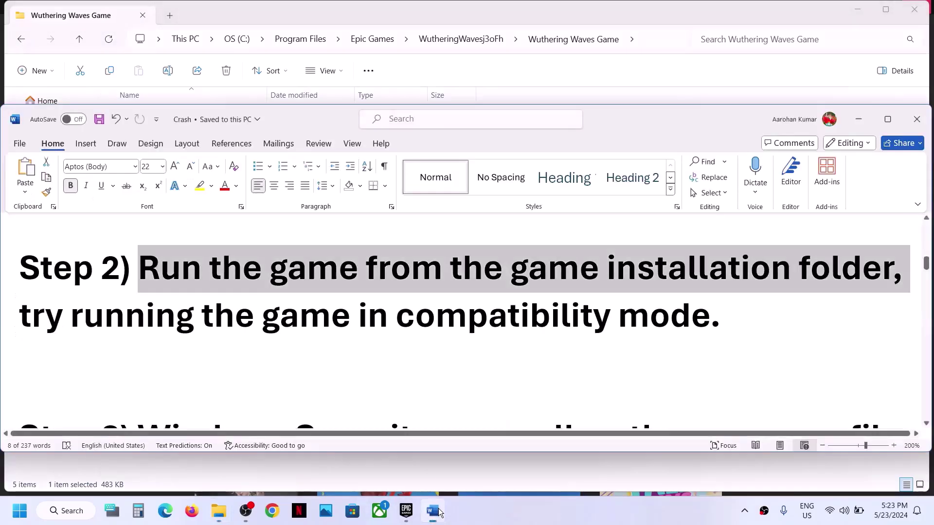
scroll(327, 337, down, 3)
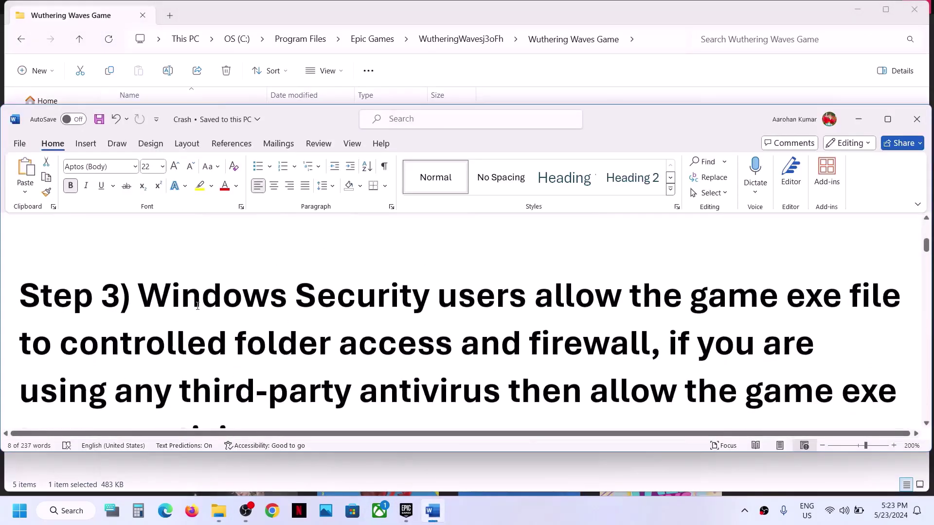
drag(146, 298, 408, 314)
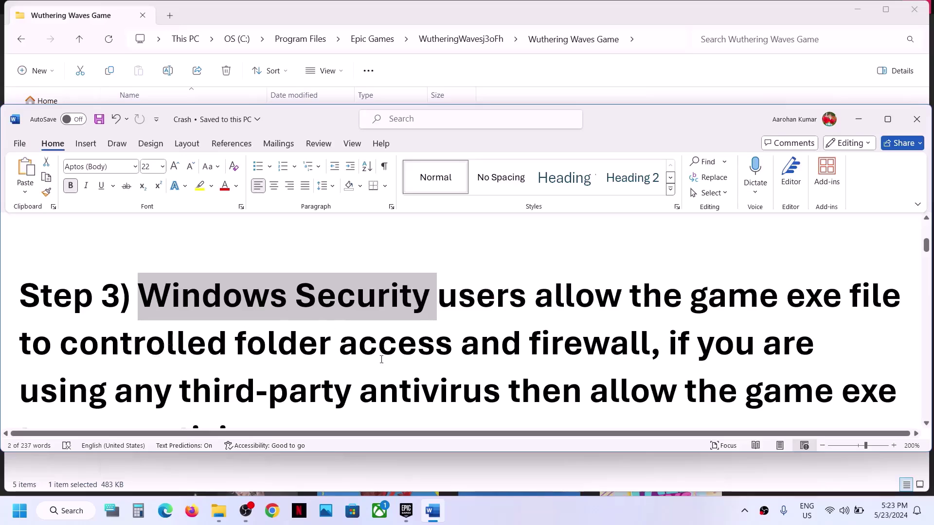
scroll(400, 322, down, 2)
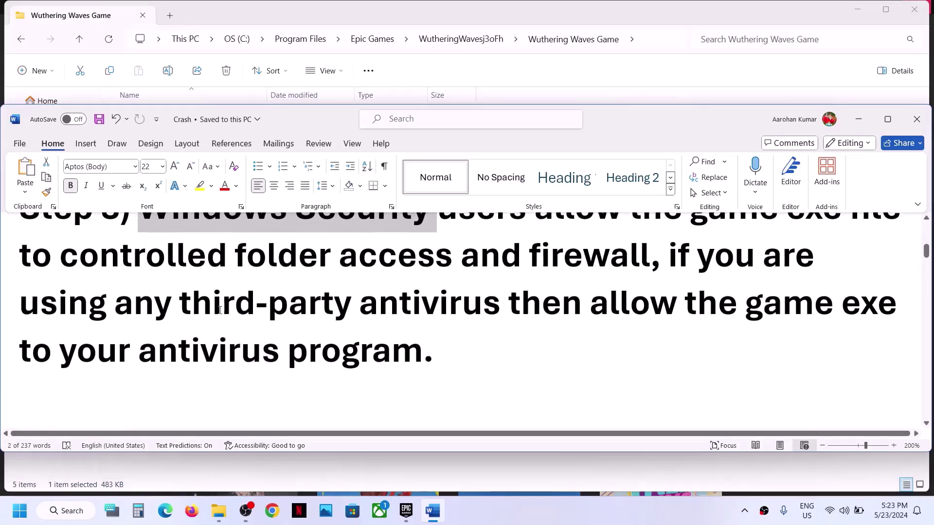
drag(197, 312, 436, 356)
scroll(436, 355, up, 2)
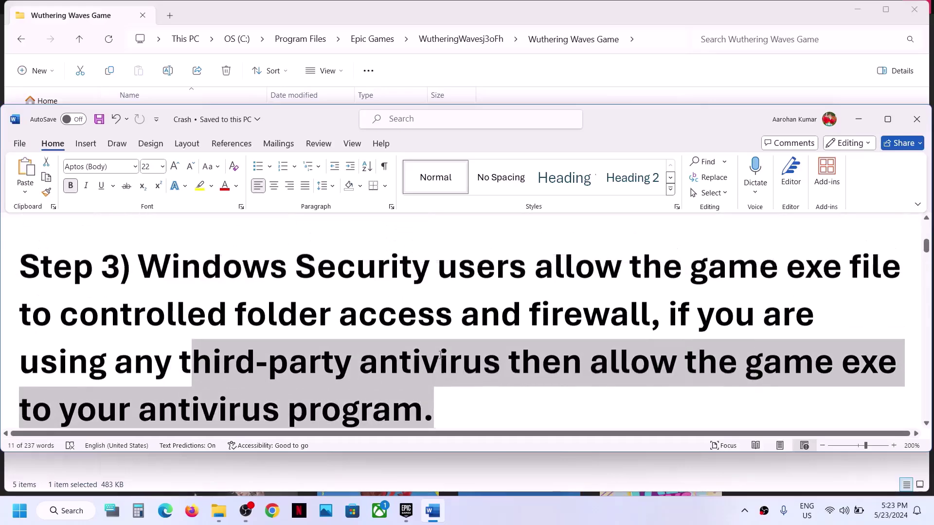
Open the Virus & threat protection page of Windows Security from the Privacy & security settings in Windows Settings.
click(19, 511)
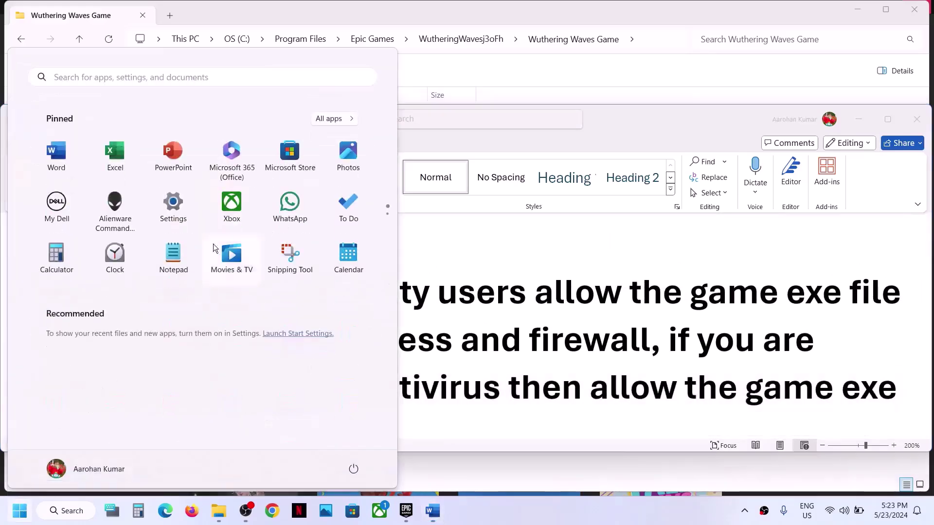
click(176, 213)
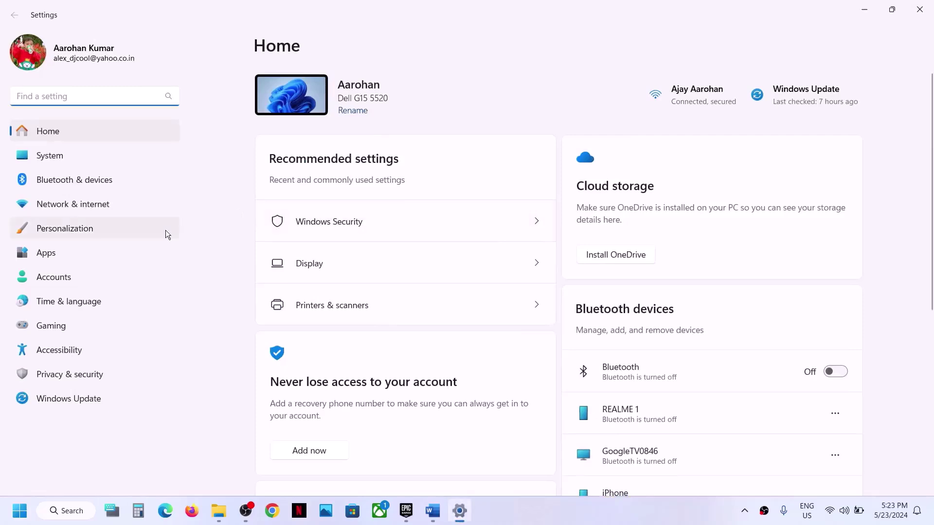
click(57, 376)
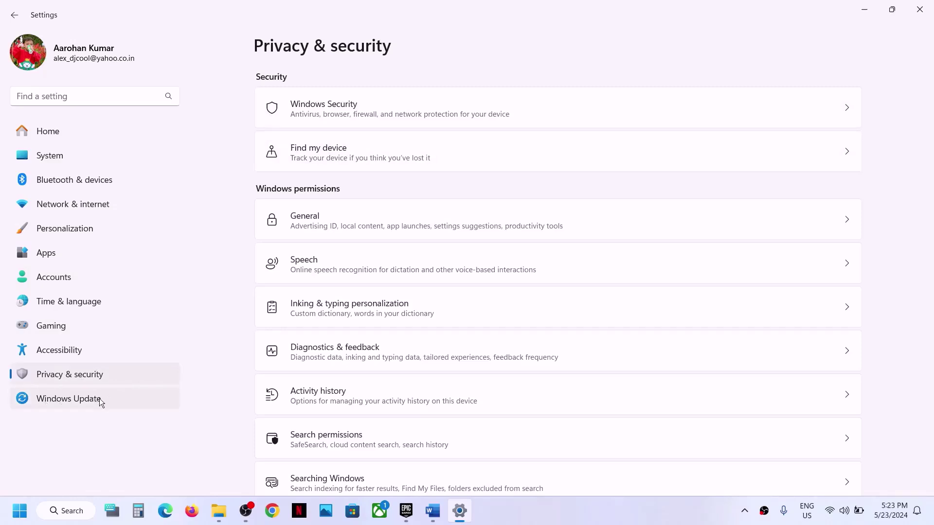
click(367, 98)
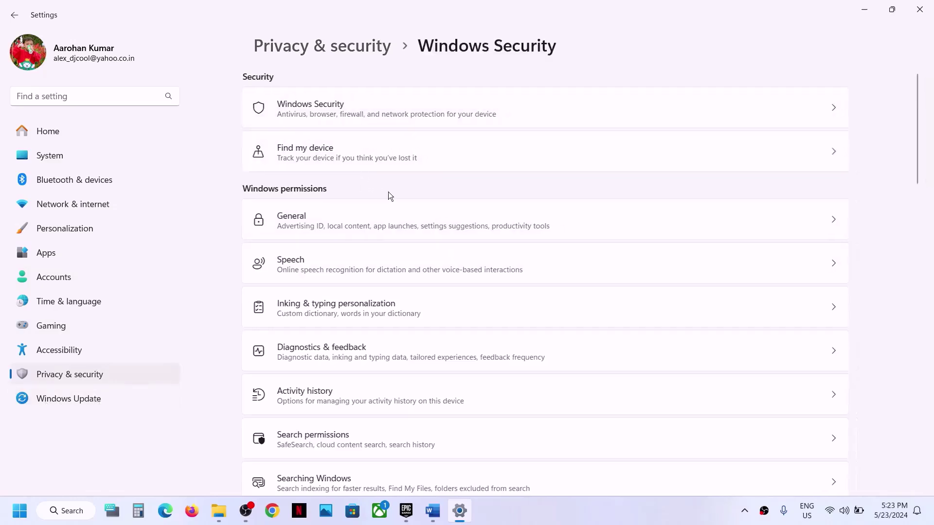
click(382, 194)
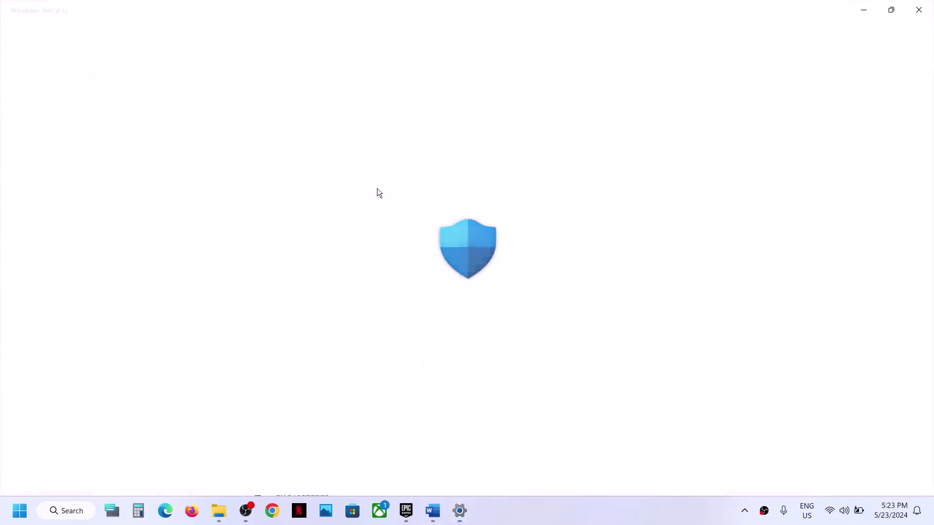
Open the list of apps allowed through Controlled folder access in ransomware protection, approving the administrator prompt.
scroll(419, 242, down, 3)
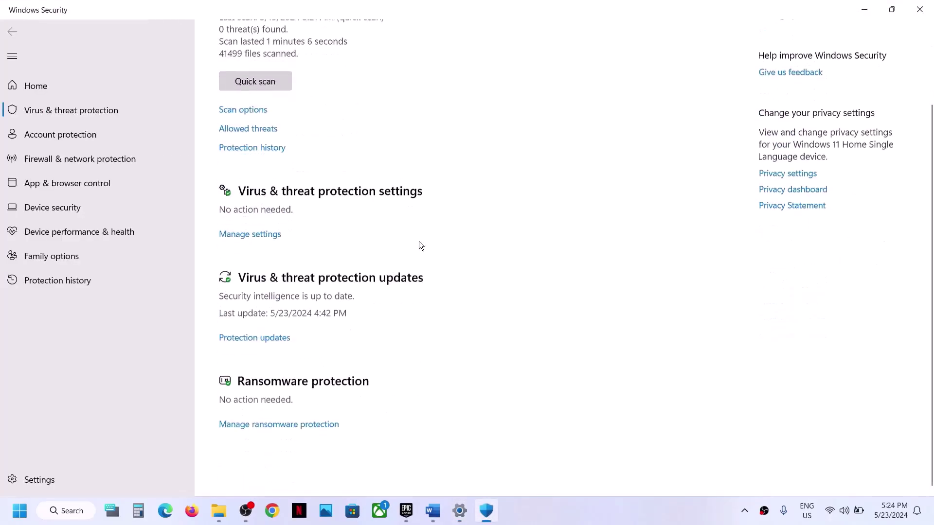
click(280, 457)
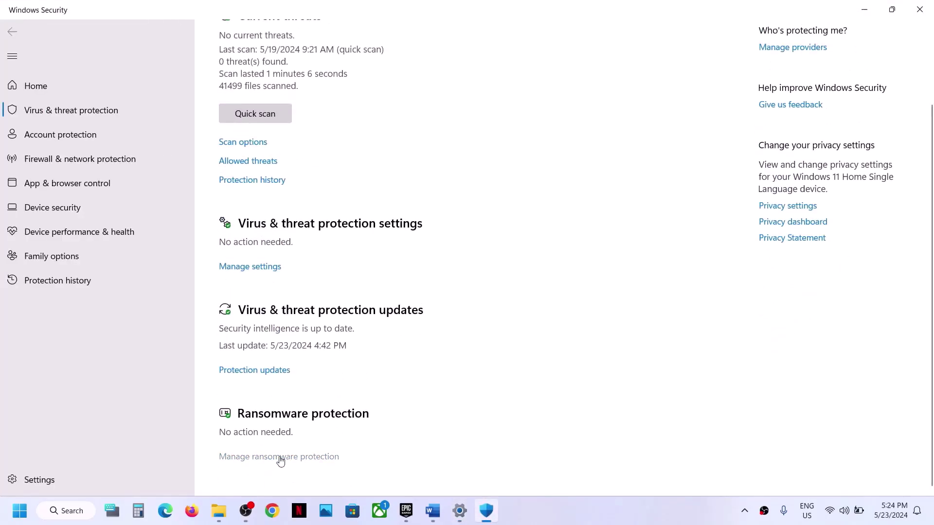
click(329, 249)
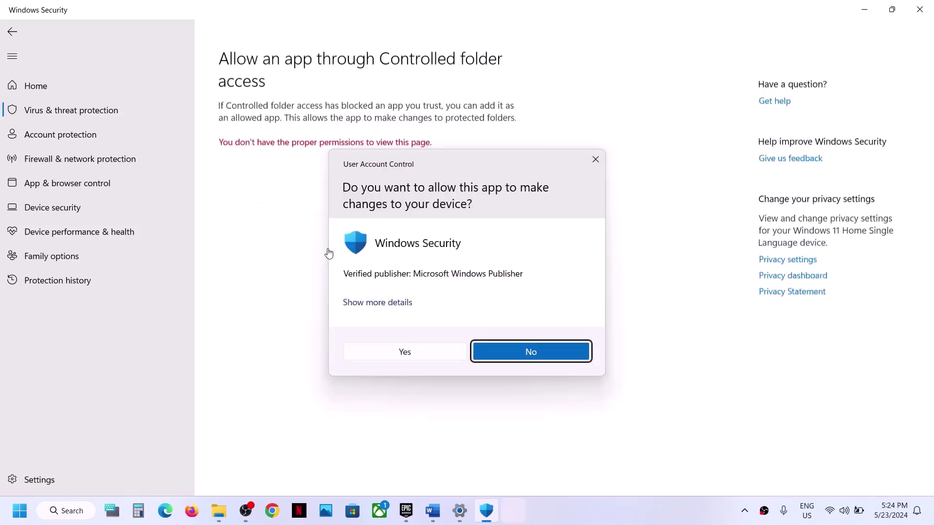
click(401, 354)
scroll(285, 158, down, 2)
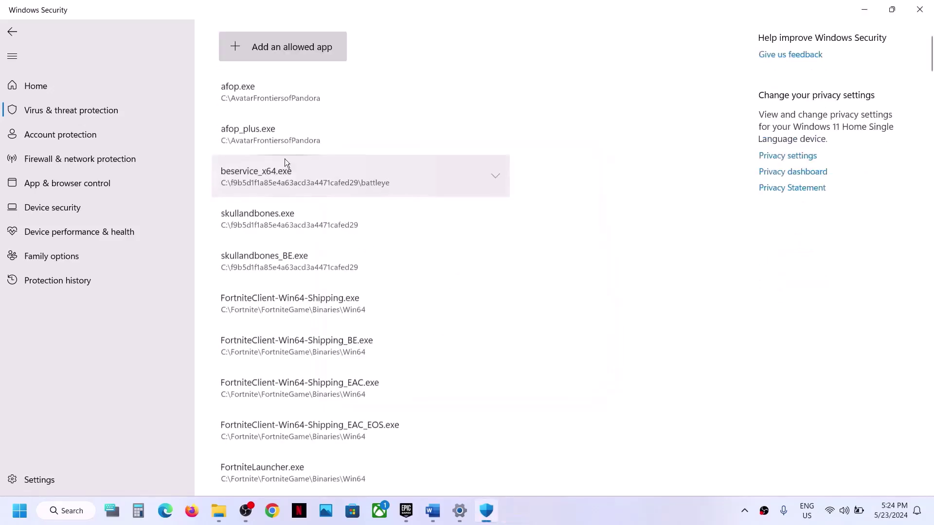
Start adding an allowed app by browsing all apps, and go to the Epic Games folder in Program Files on drive C.
click(285, 55)
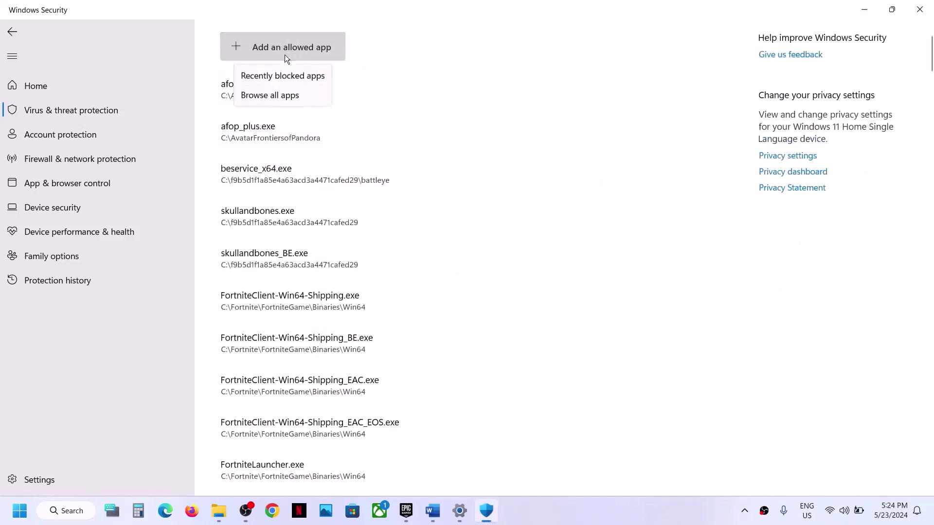
click(270, 99)
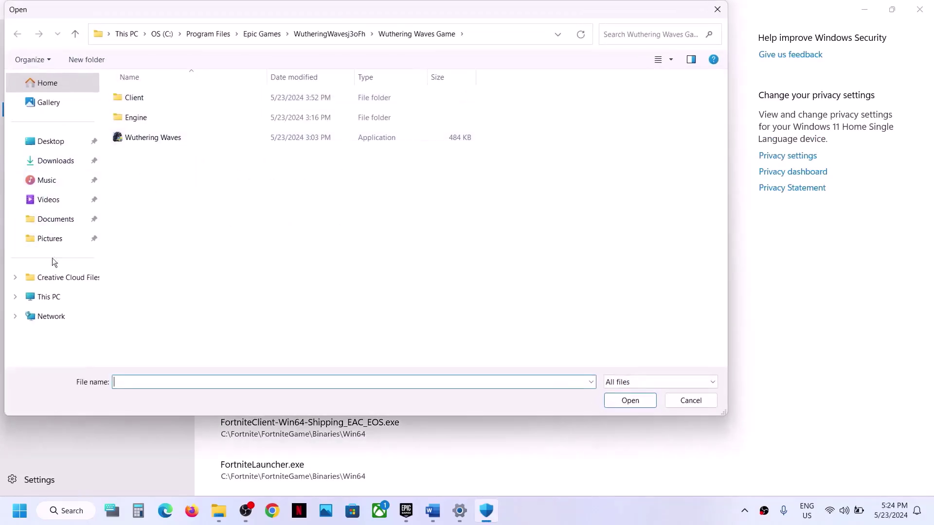
click(50, 299)
double_click(225, 105)
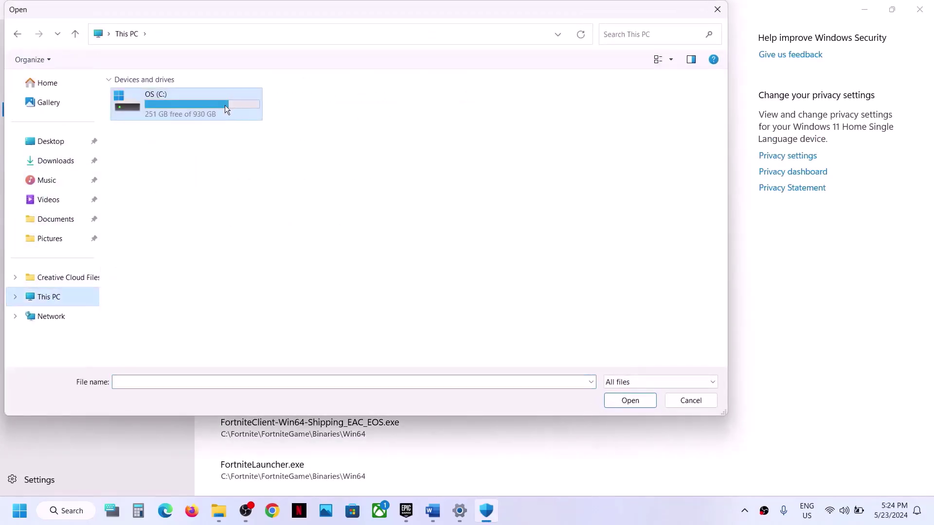
scroll(212, 203, down, 3)
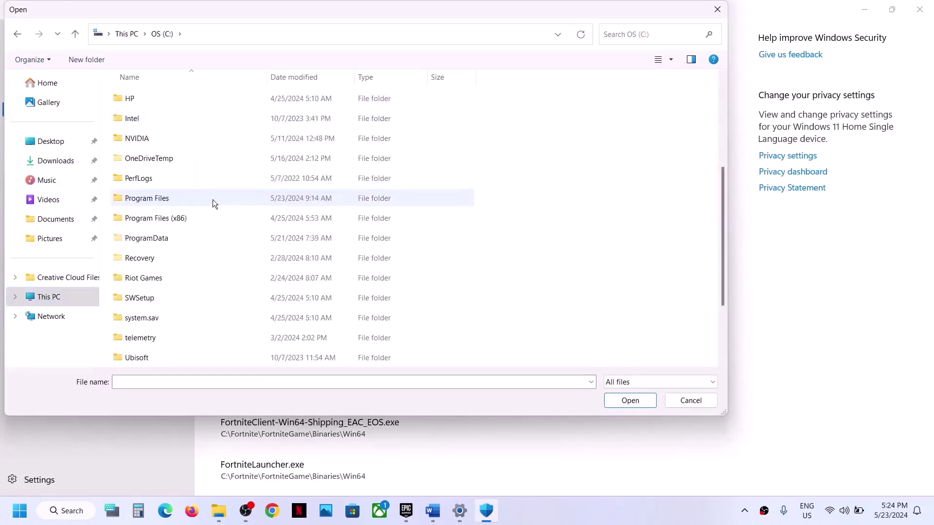
double_click(168, 200)
scroll(151, 209, down, 2)
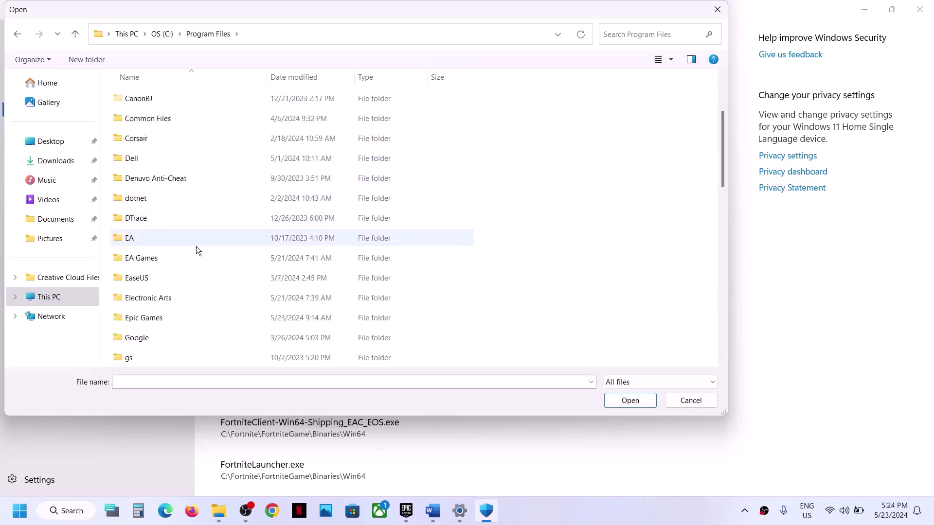
click(150, 315)
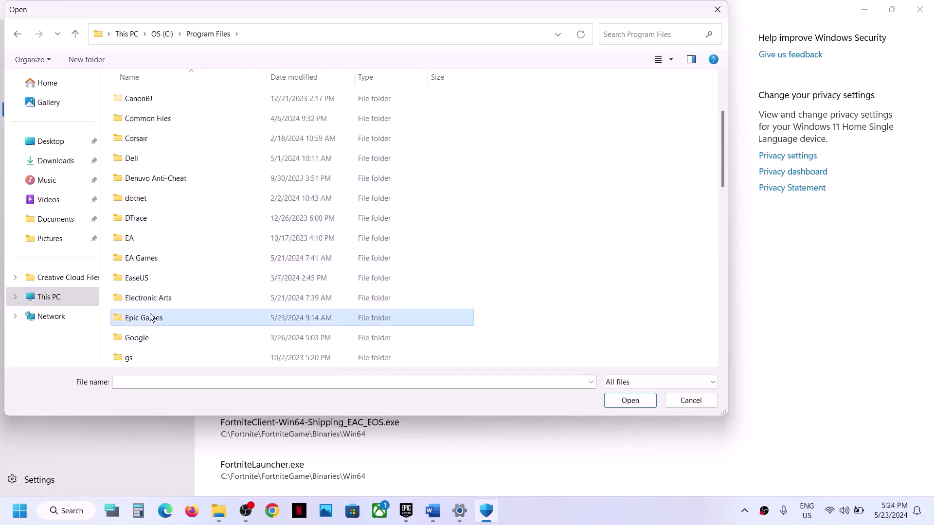
double_click(192, 318)
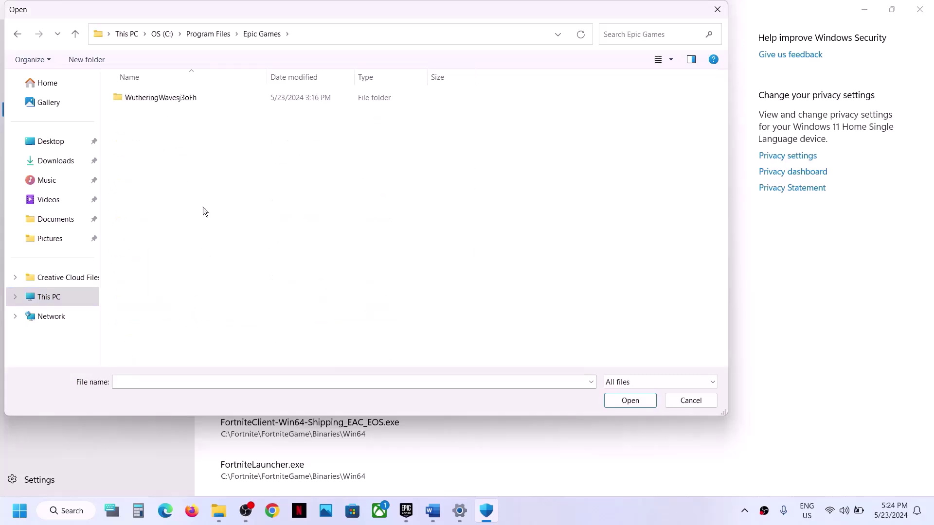
Add the Wuthering Waves application from the WutheringWavesj3oFh\Wuthering Waves Game folder as an allowed app.
double_click(182, 101)
click(153, 281)
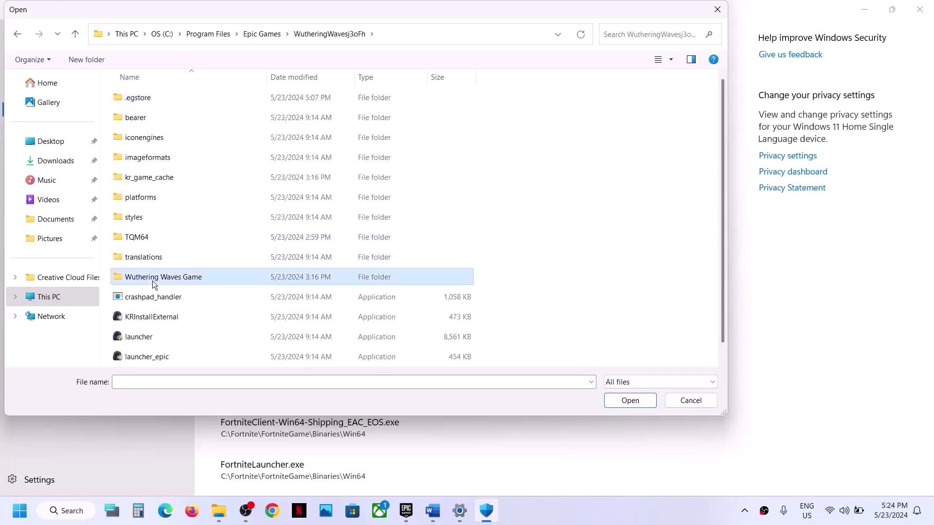
double_click(189, 280)
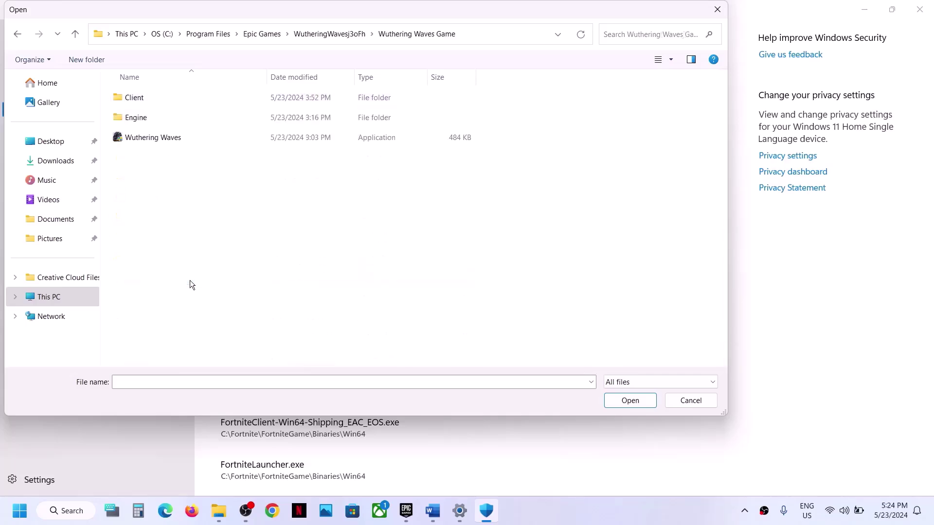
click(168, 140)
click(649, 401)
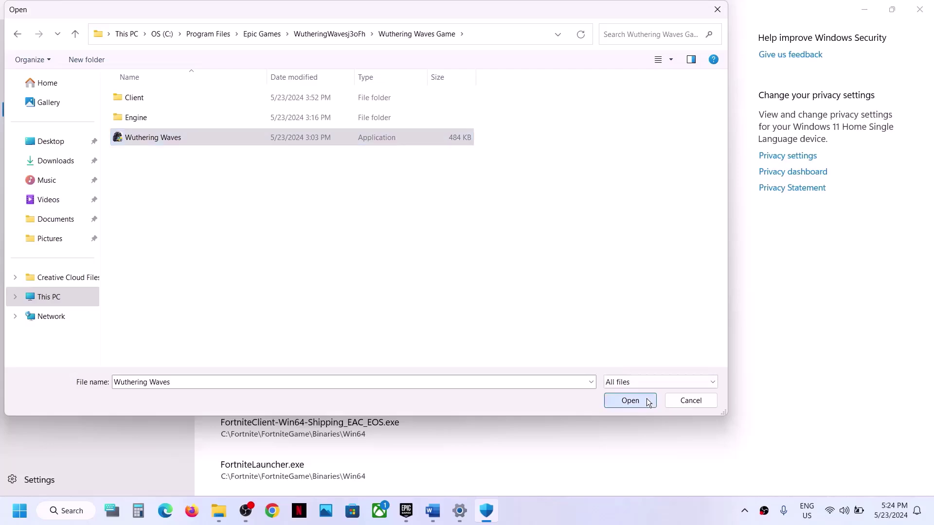
Open Windows Defender Firewall's list of allowed apps from System and Security in Control Panel.
click(14, 520)
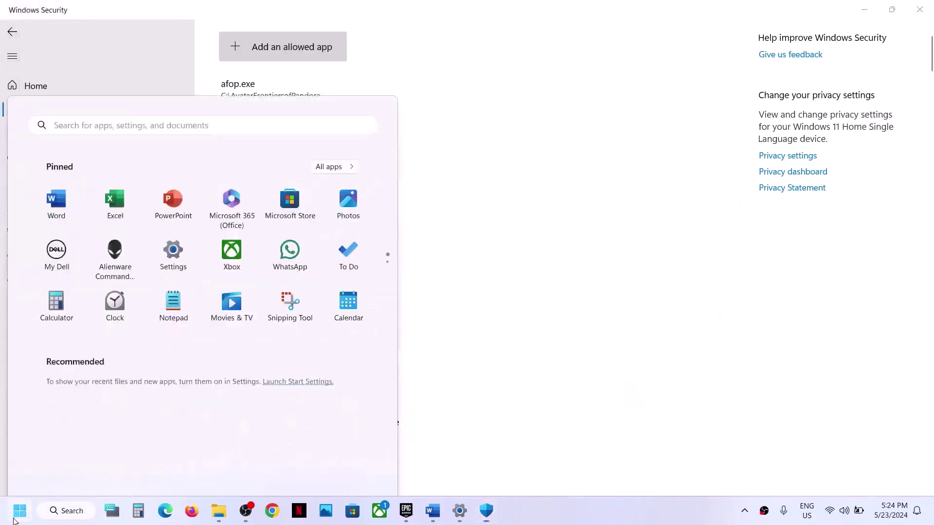
text(control)
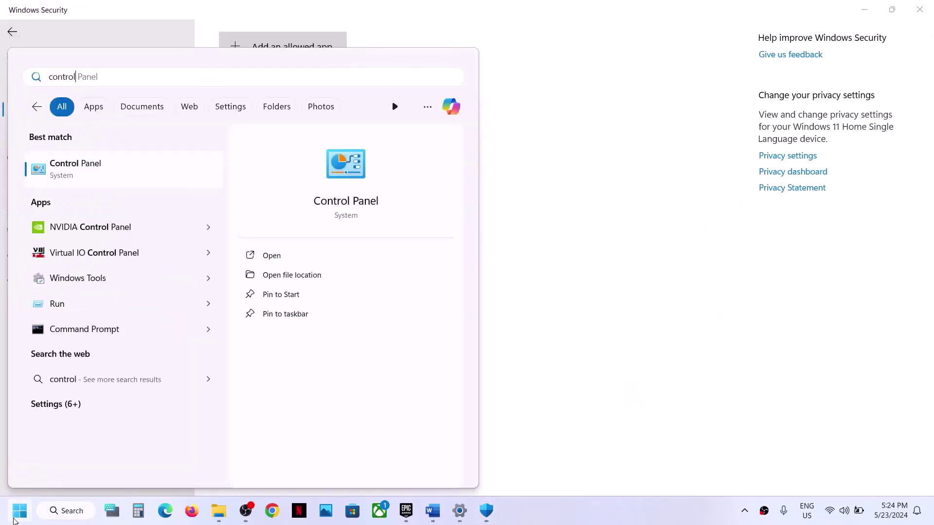
key(Return)
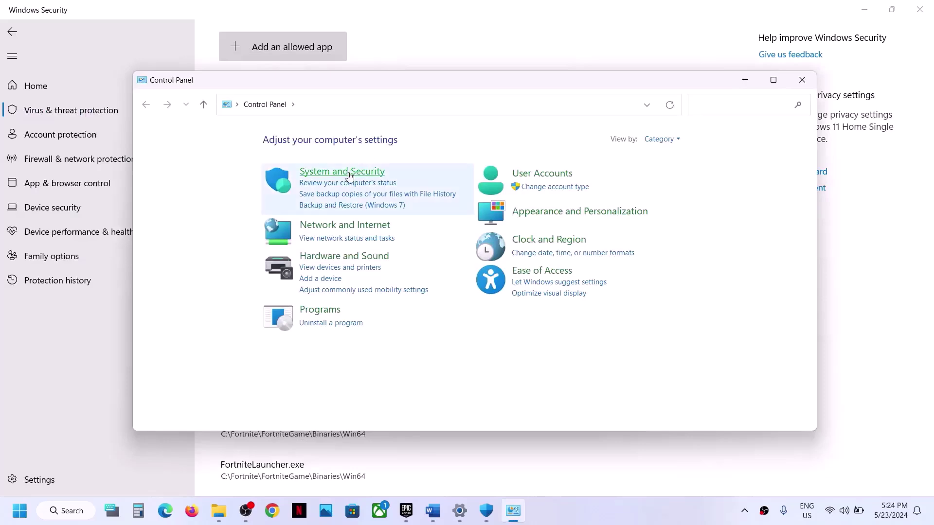
click(349, 177)
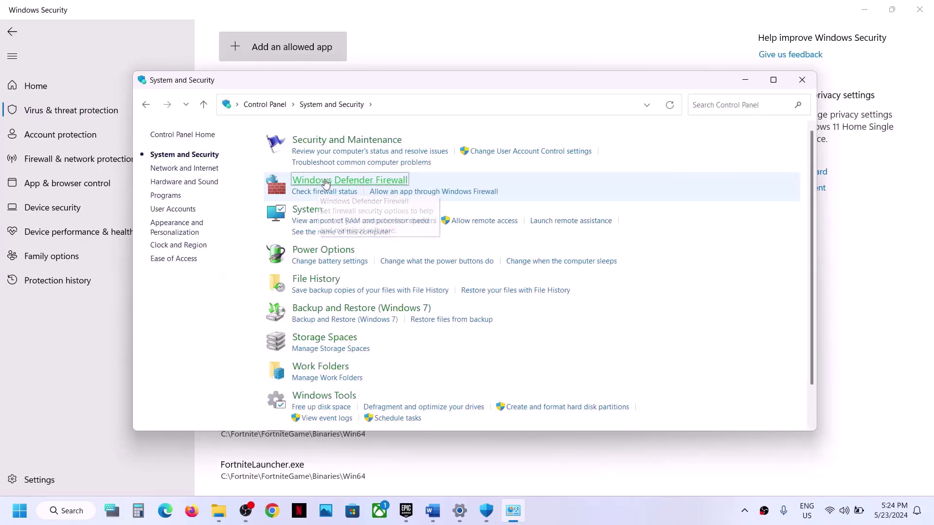
click(325, 181)
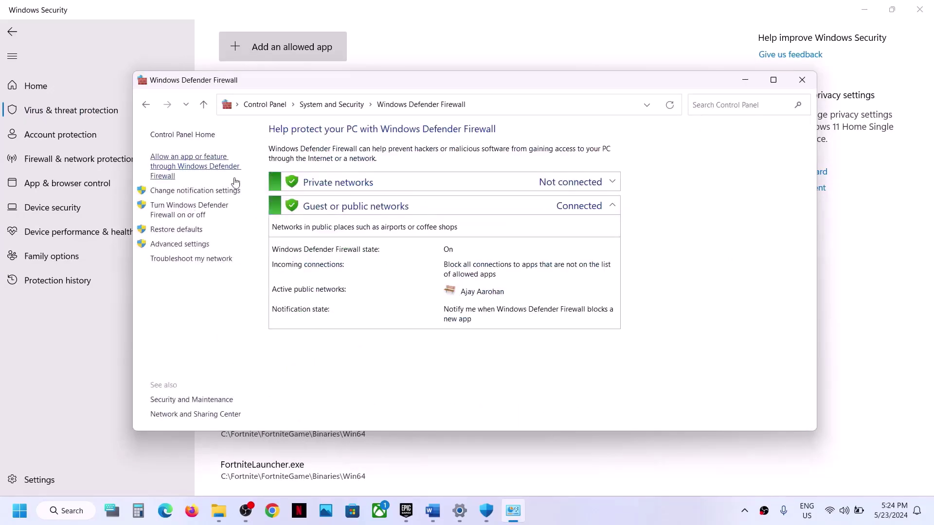
click(197, 168)
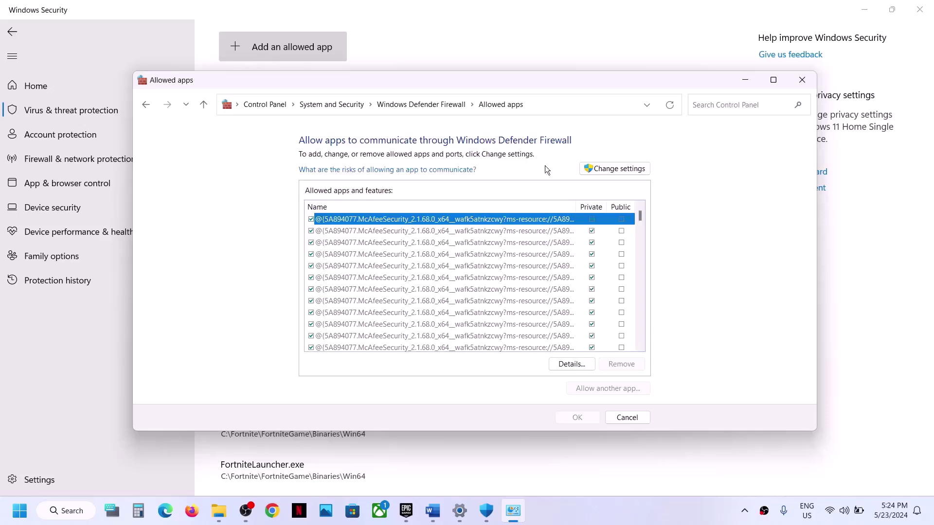
Unlock the firewall's allowed apps settings and try to add the Wuthering Waves application from the Wuthering Waves Game folder.
click(596, 166)
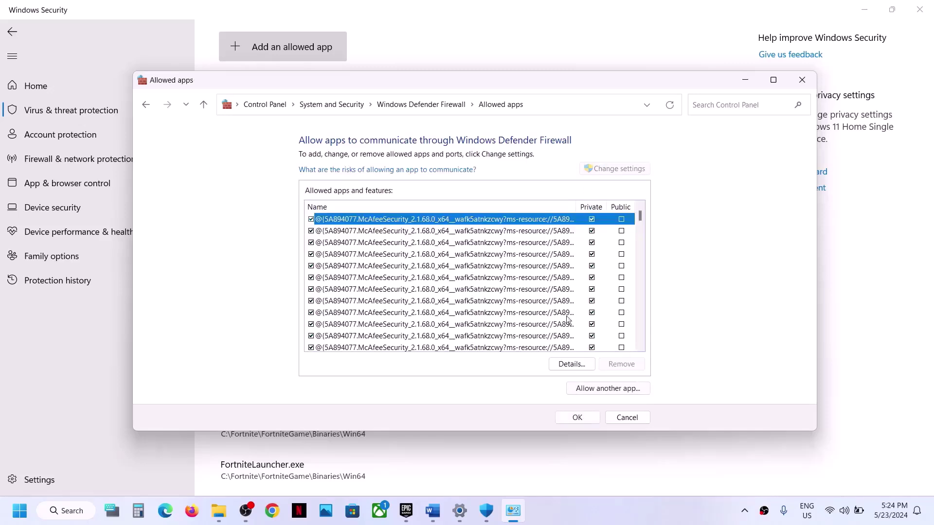
click(608, 387)
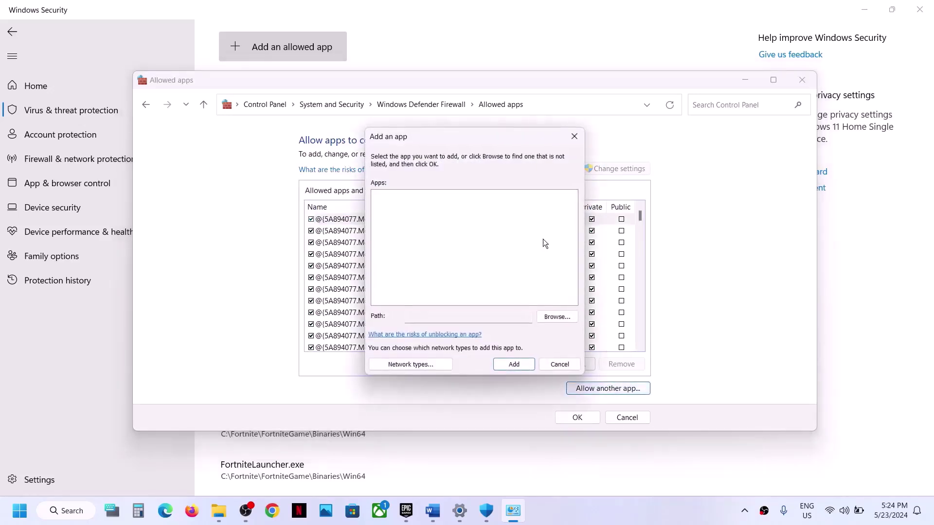
click(551, 317)
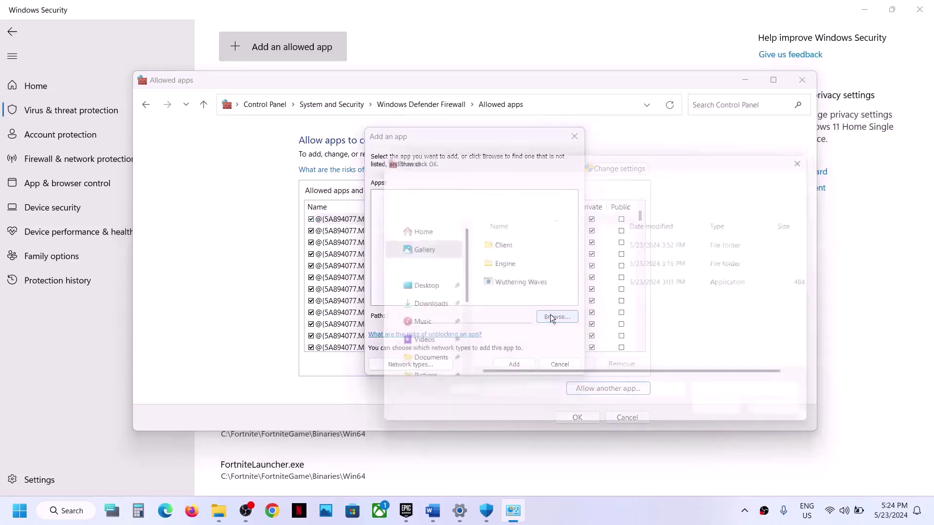
click(542, 287)
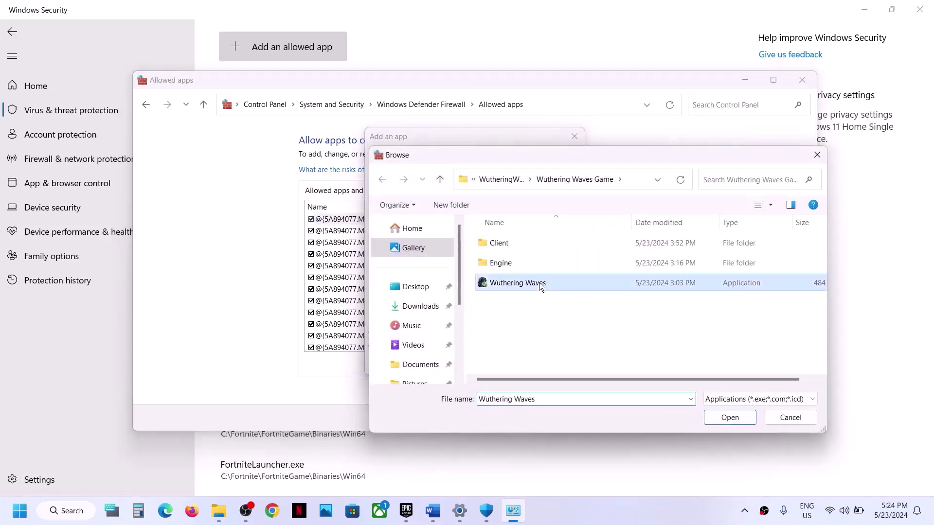
click(730, 419)
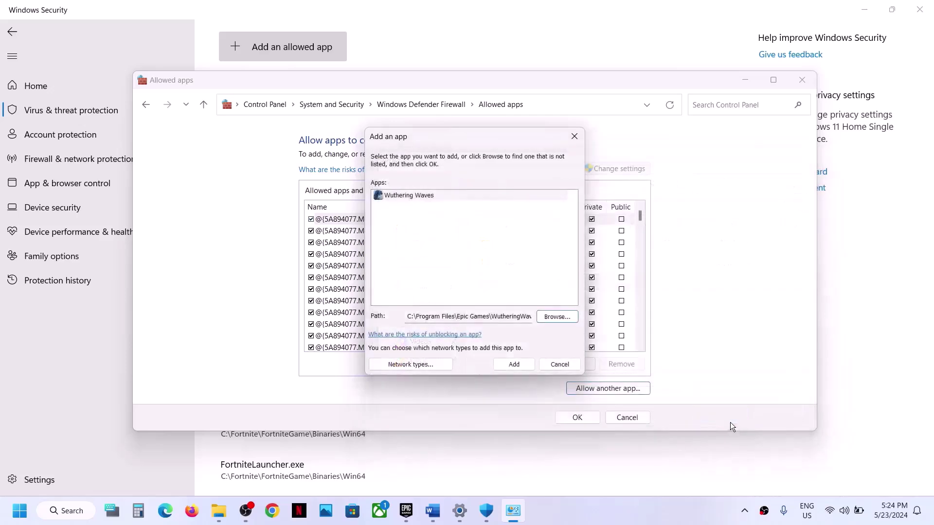
click(516, 365)
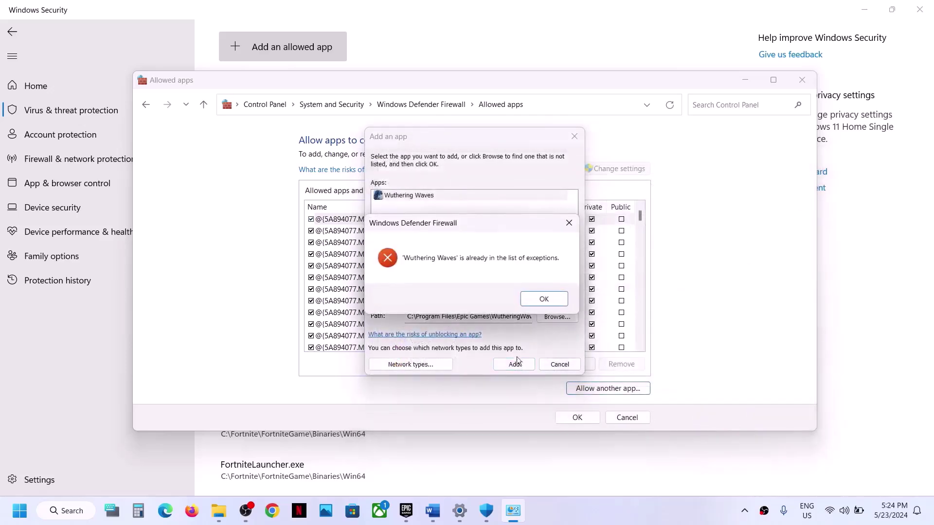
click(559, 297)
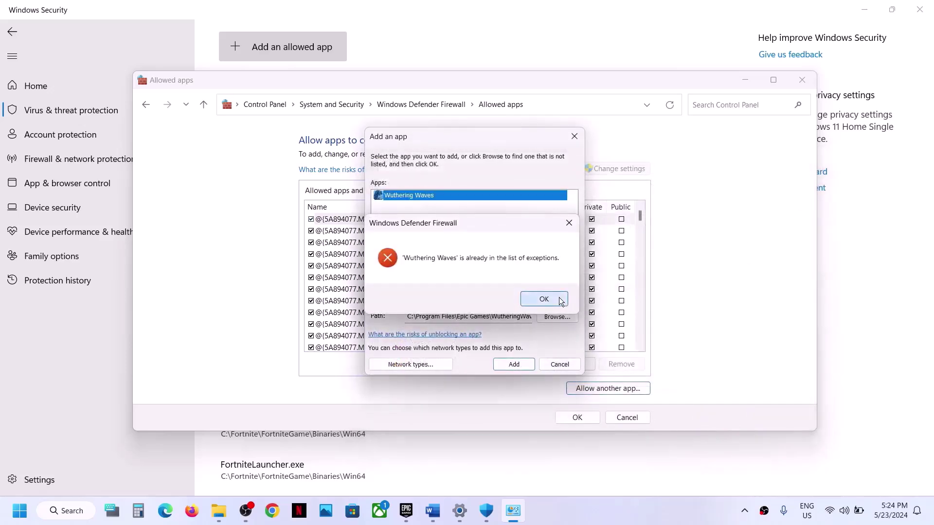
click(574, 142)
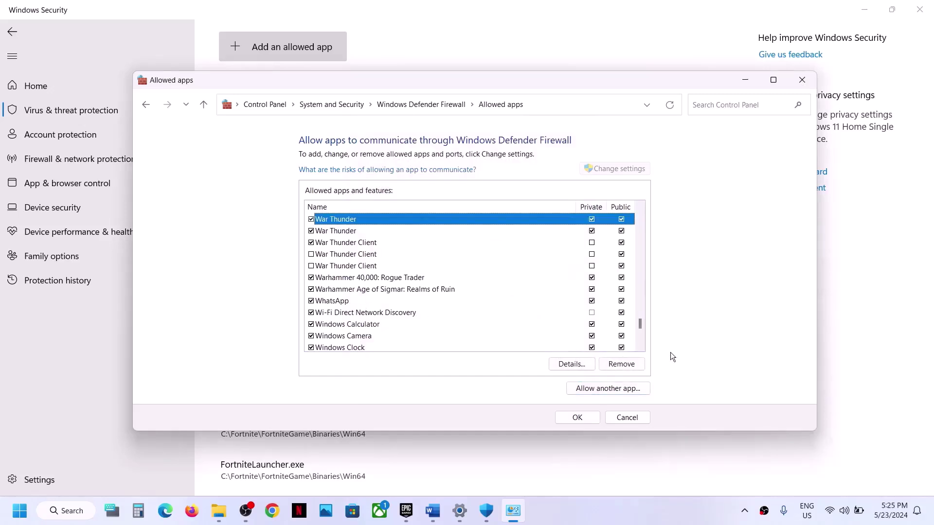
Look through the firewall's allowed apps for the Wuthering Waves entries and their private and public network permissions, then accept the list.
click(639, 347)
click(639, 347)
click(639, 347)
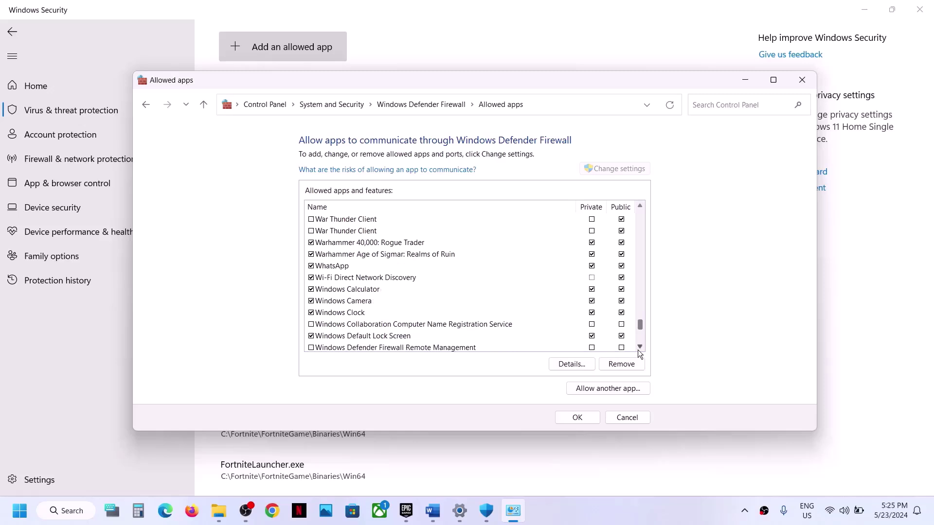
click(639, 347)
click(640, 346)
click(640, 347)
click(639, 347)
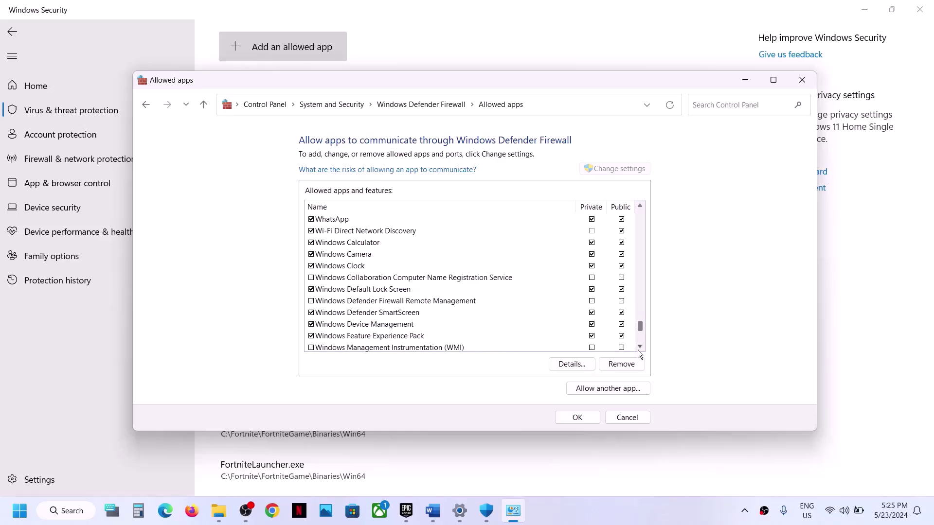
click(639, 347)
click(639, 347)
click(639, 347)
click(640, 348)
click(639, 348)
click(639, 347)
click(639, 348)
click(640, 348)
click(639, 347)
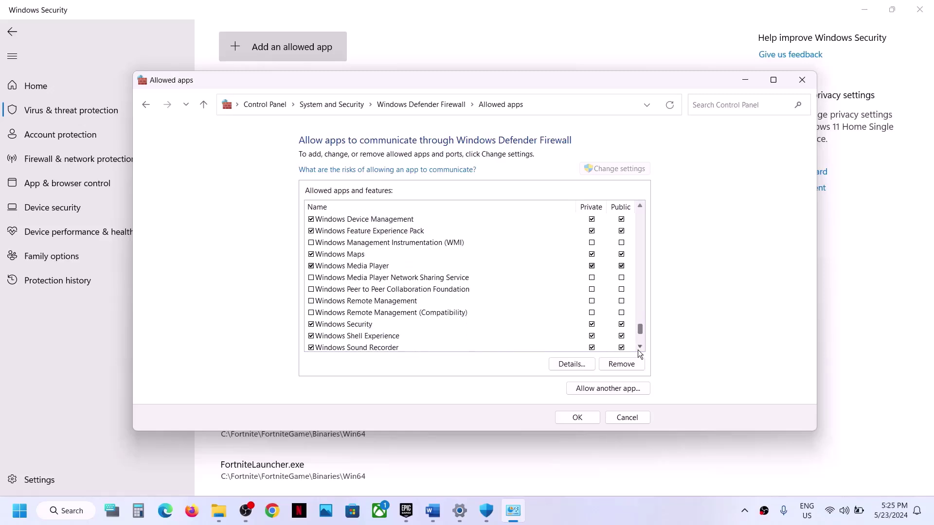
click(639, 348)
click(639, 347)
click(639, 347)
click(639, 347)
click(639, 348)
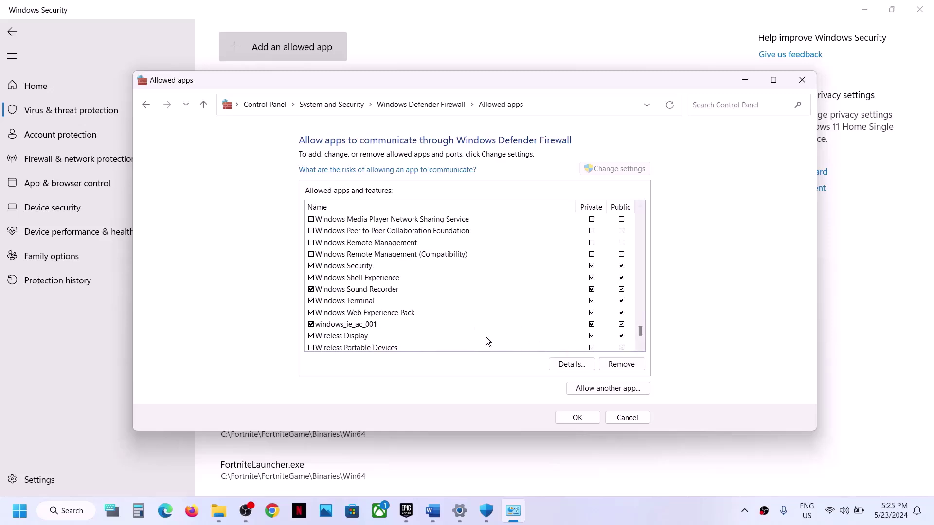
click(640, 347)
click(640, 347)
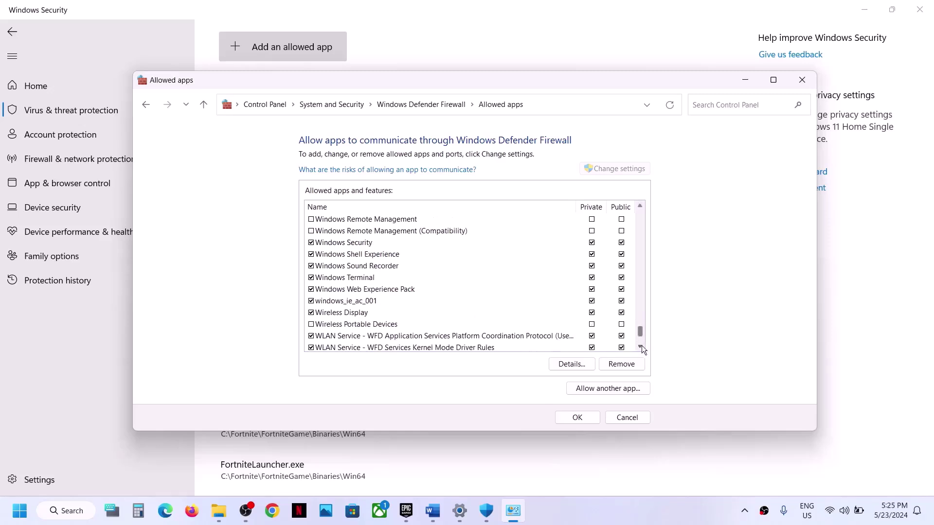
click(640, 346)
click(640, 347)
click(640, 347)
click(640, 347)
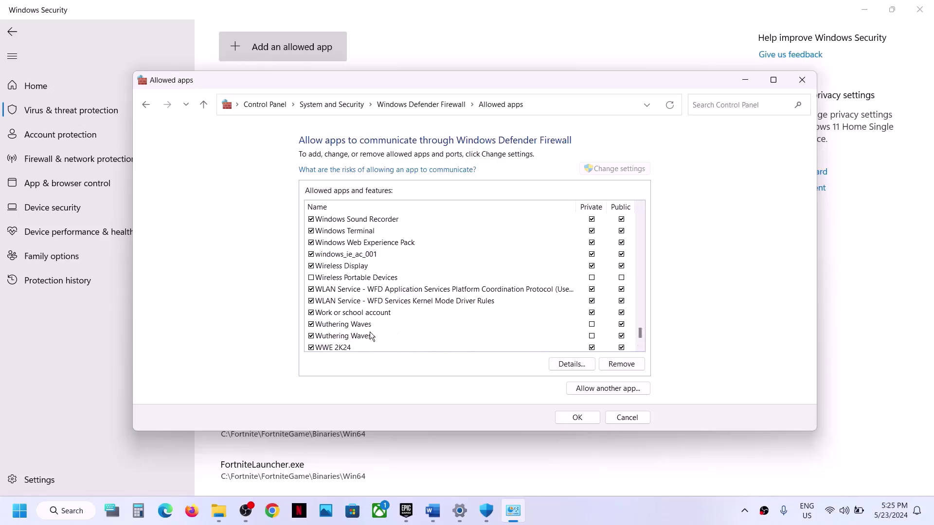
click(577, 418)
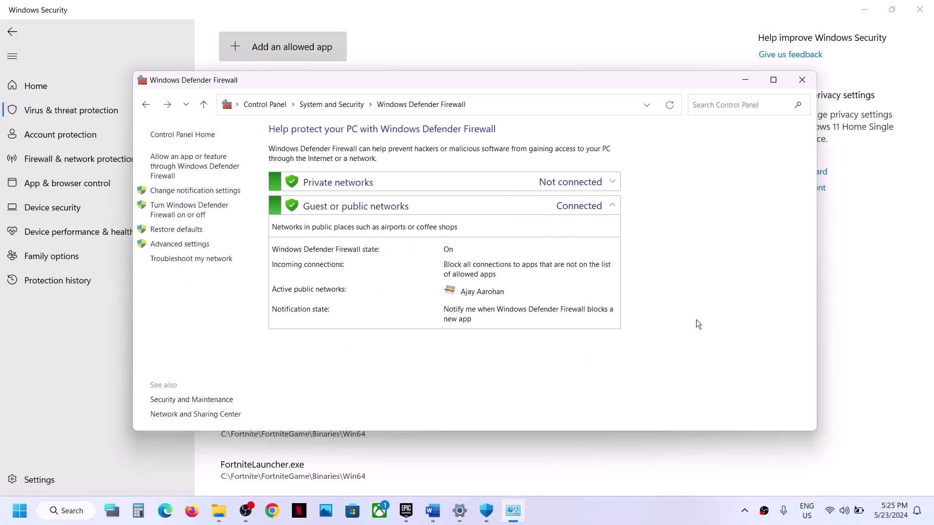
Close the firewall, Windows Security and Settings windows, and highlight the Step 4 title "Update Windows" in the Crash document.
click(802, 80)
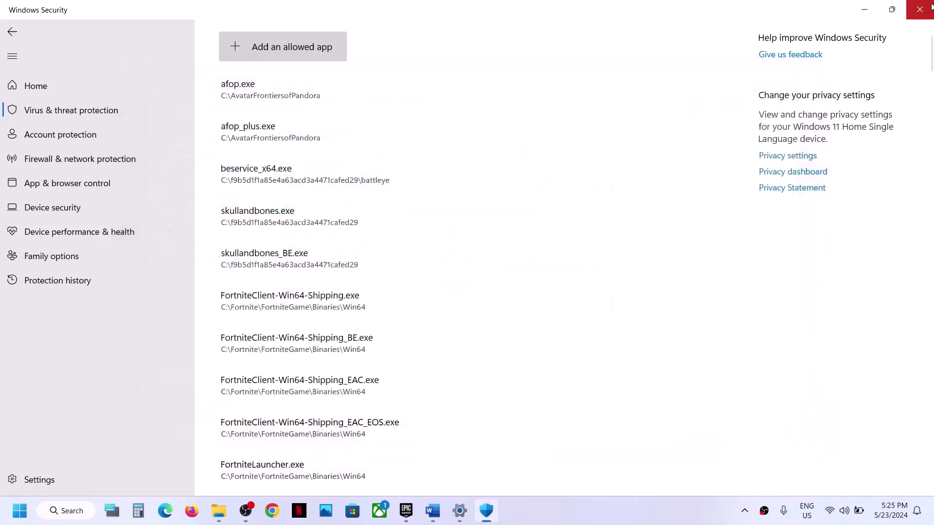
click(919, 9)
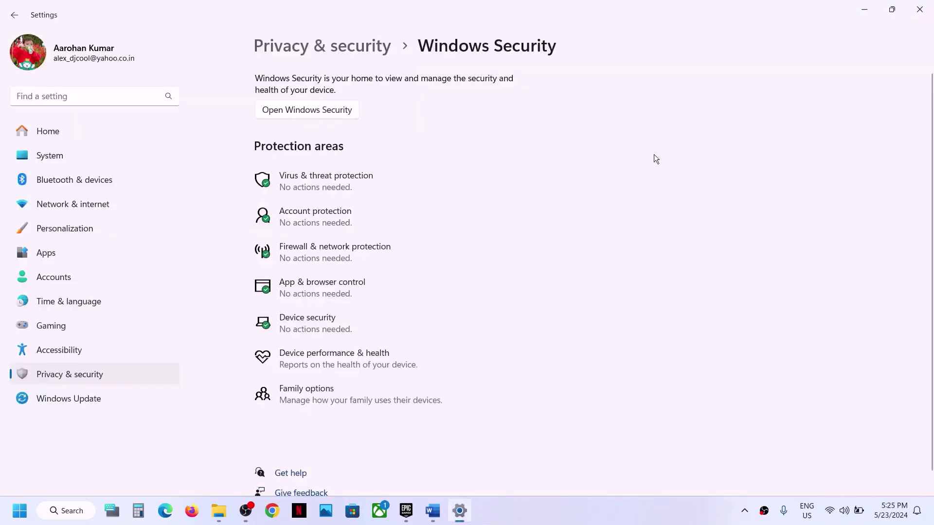
click(919, 10)
scroll(461, 321, down, 5)
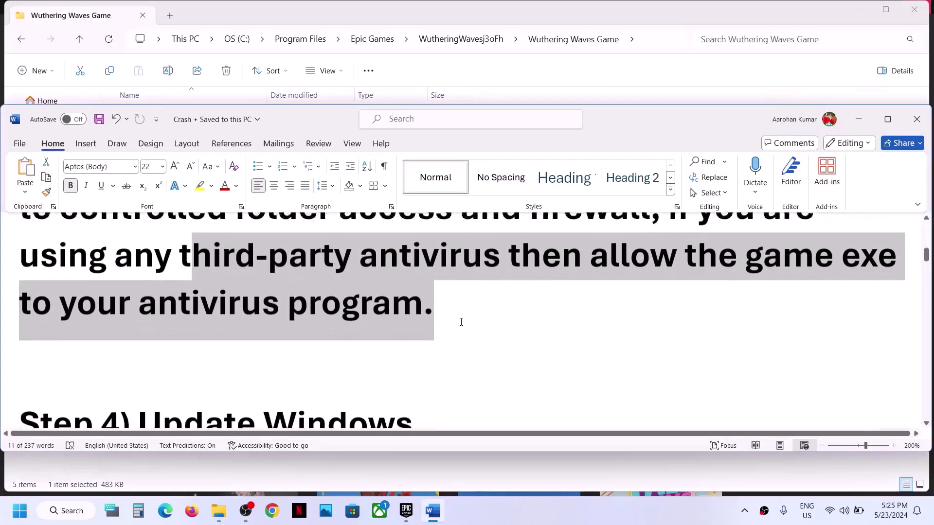
drag(139, 343, 369, 350)
Check for new updates on the Windows Update page of Windows Settings.
key(super+i)
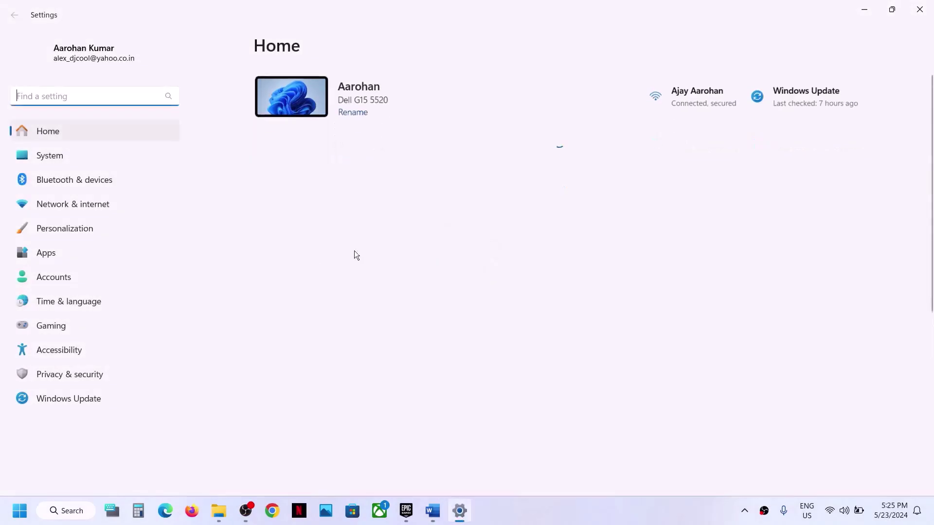
click(88, 406)
click(828, 101)
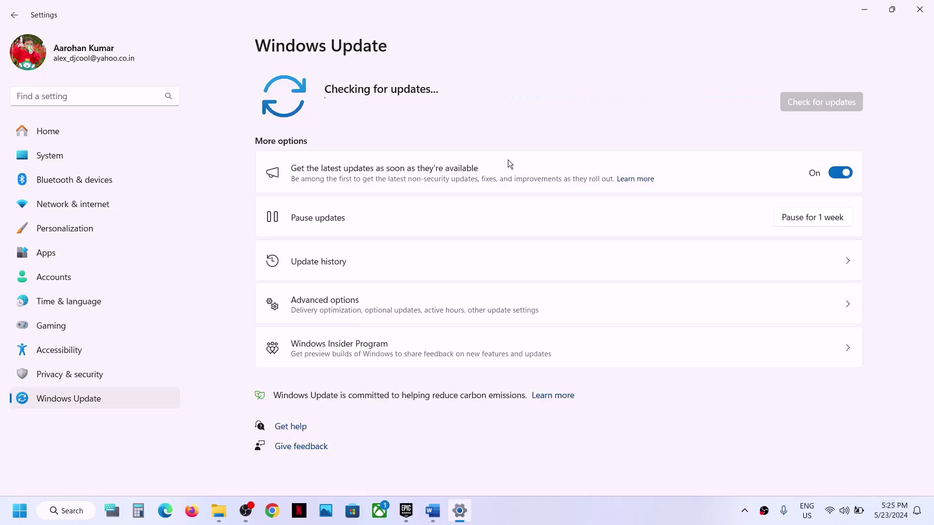
click(22, 511)
click(364, 475)
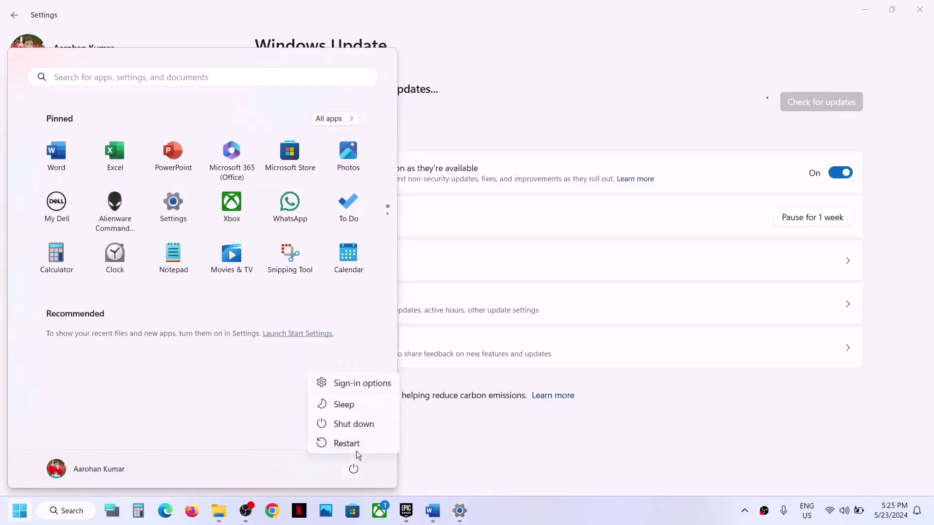
key(Escape)
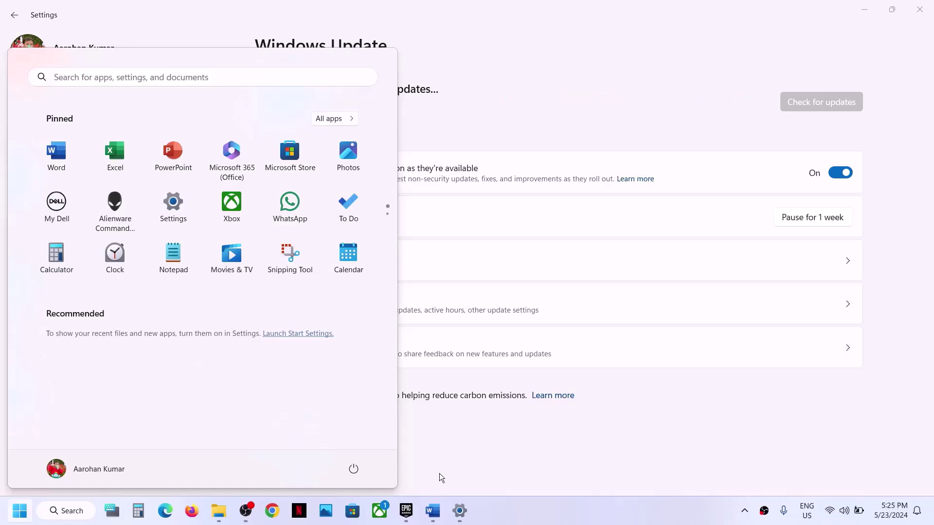
Return to the Crash document in Word and review Step 5 on clean graphics driver installation, highlighting the NVIDIA and AMD download links.
click(433, 511)
scroll(387, 351, down, 3)
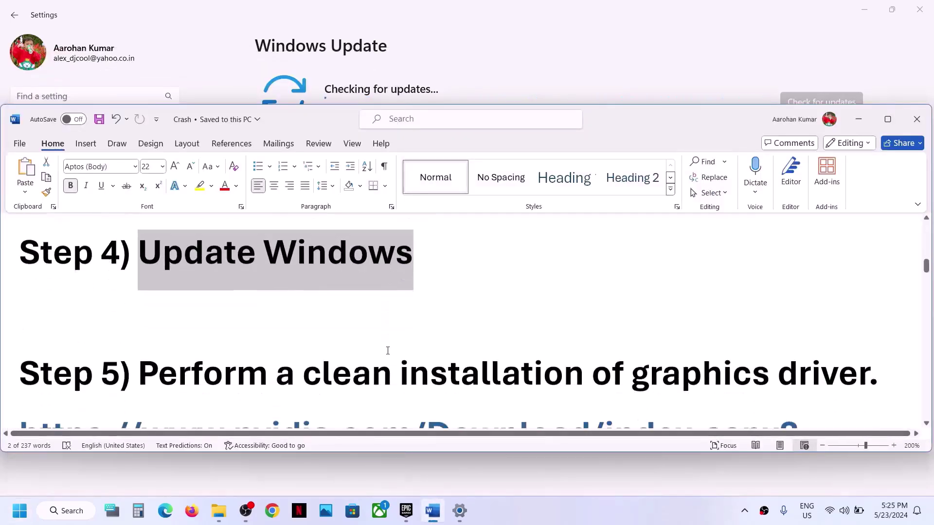
drag(197, 334, 774, 331)
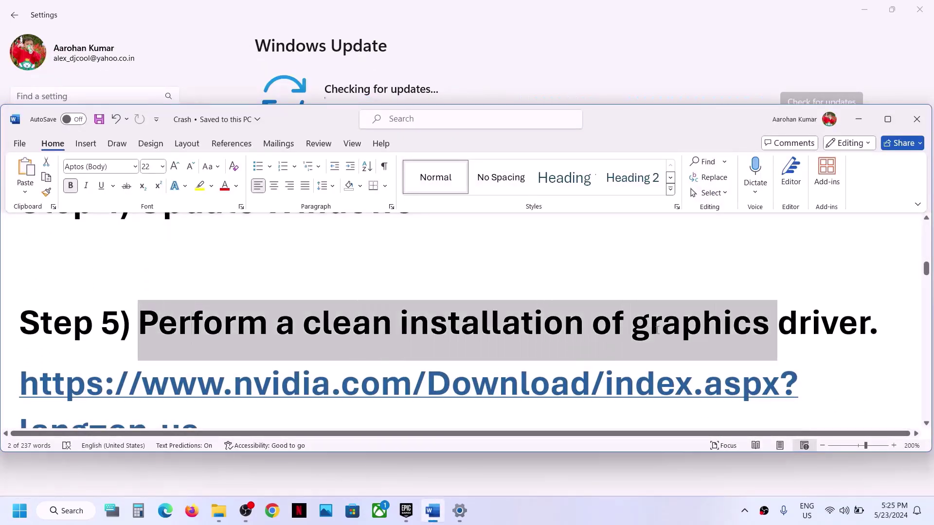
scroll(293, 316, down, 1)
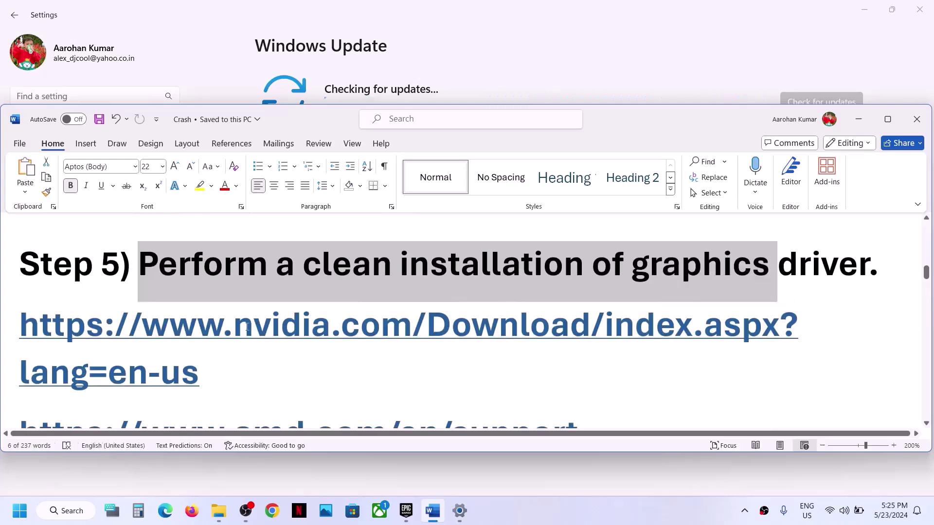
drag(254, 327, 466, 328)
scroll(264, 382, down, 2)
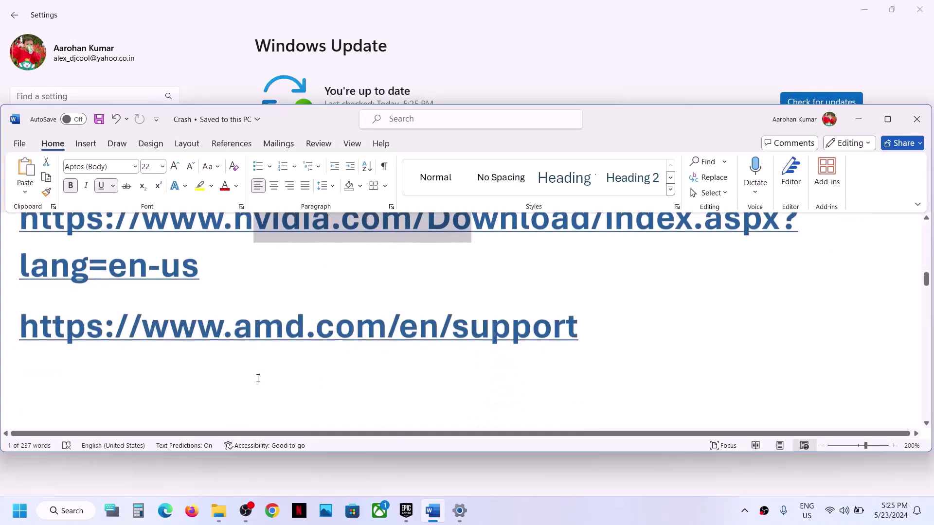
drag(170, 327, 452, 328)
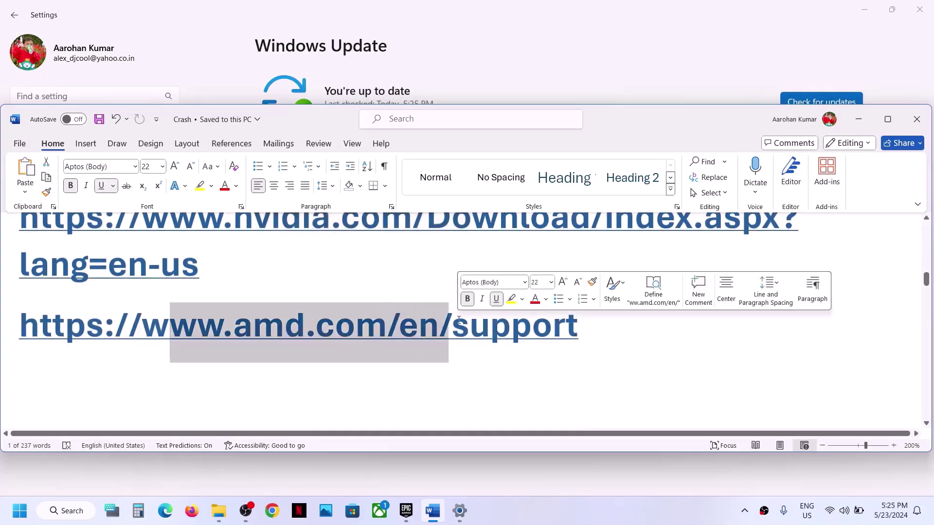
On NVIDIA's driver download page in Chrome, choose GeForce, GeForce RTX 30 Series (Notebooks), GeForce RTX 3050 Laptop GPU and Windows 11.
click(405, 511)
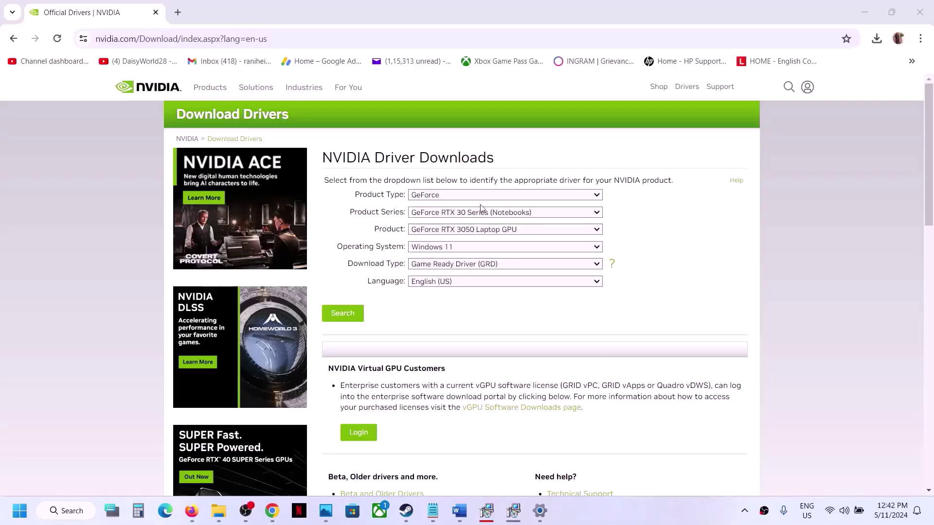
click(486, 199)
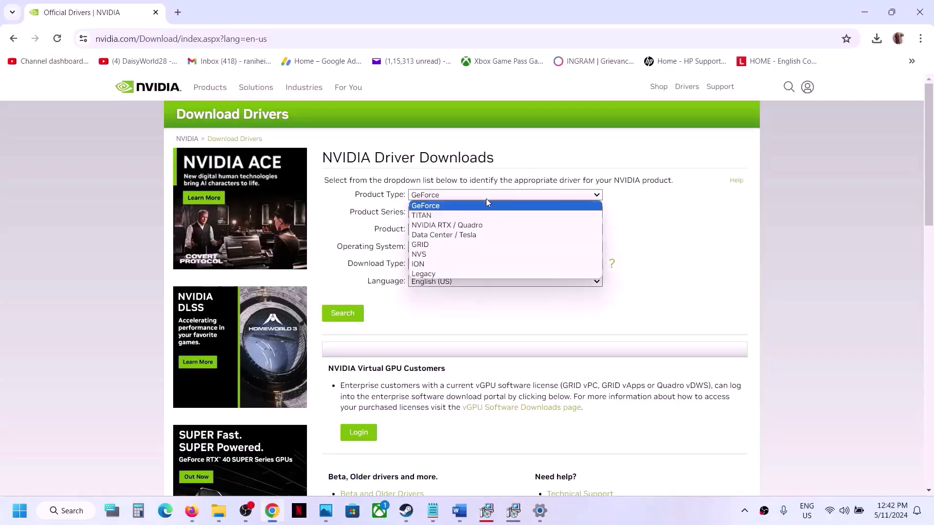
click(452, 208)
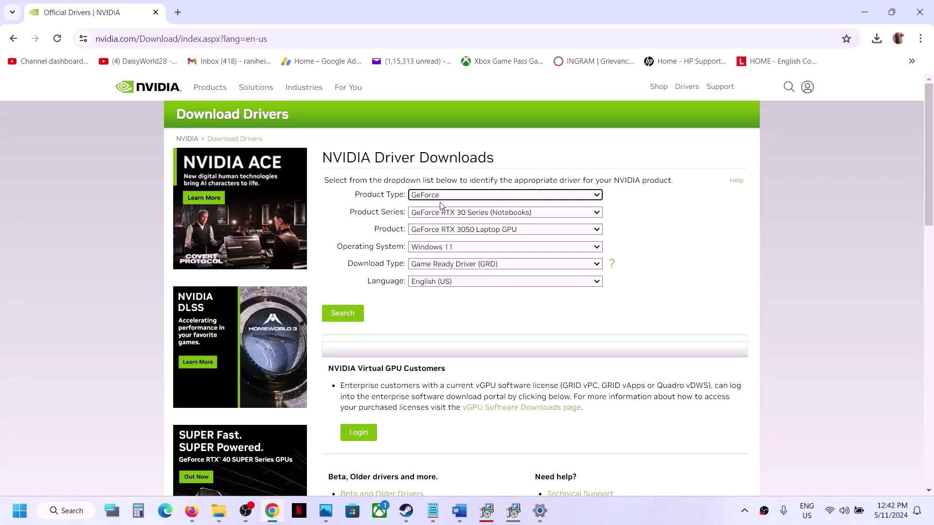
click(433, 217)
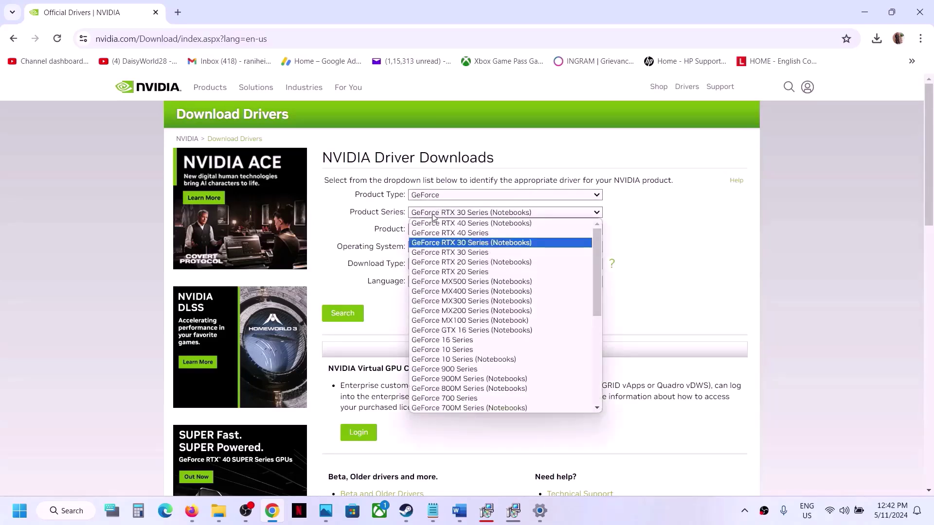
click(493, 244)
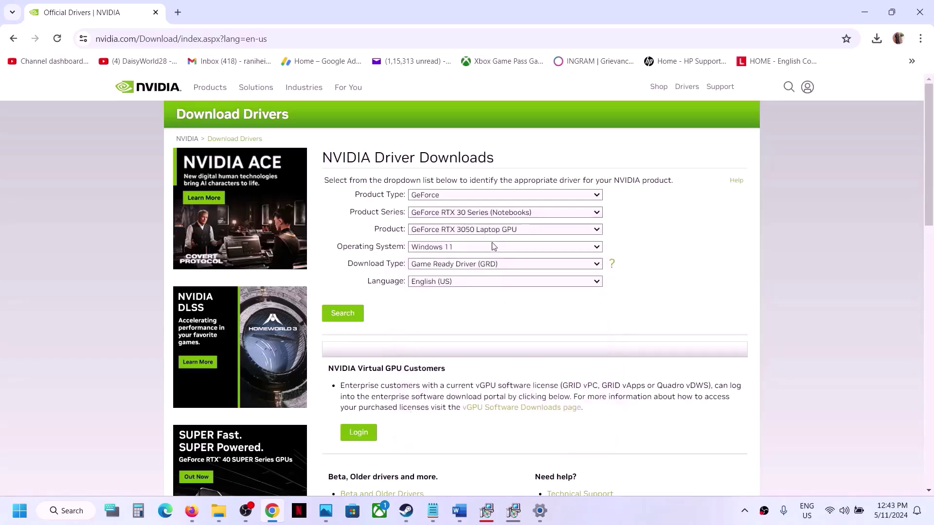
click(461, 231)
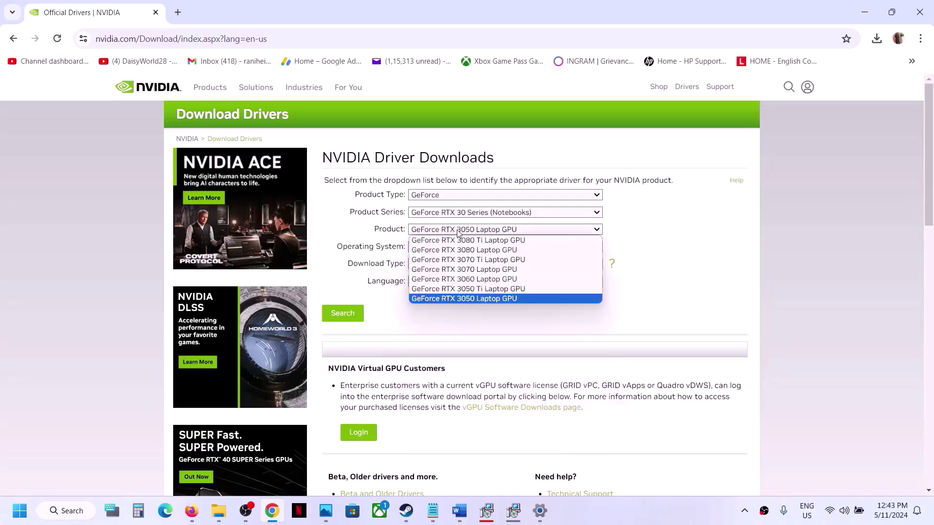
click(465, 299)
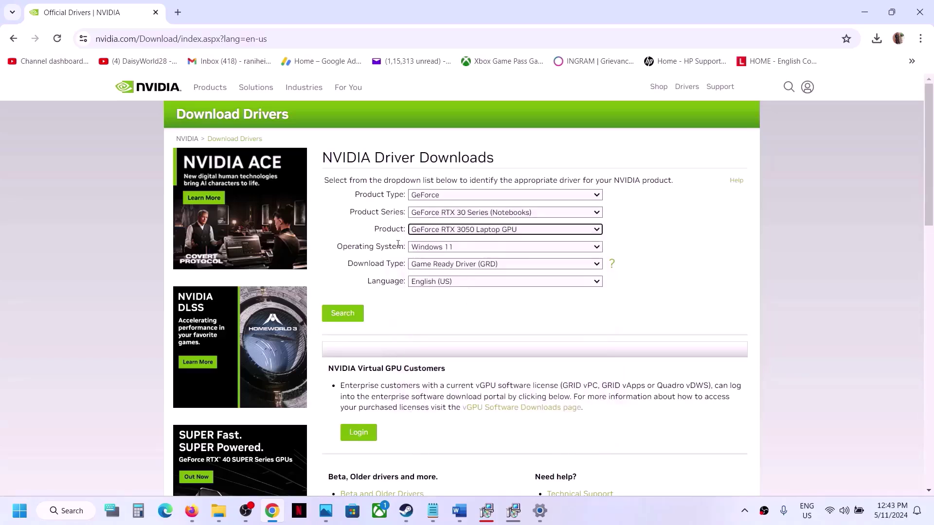
click(435, 249)
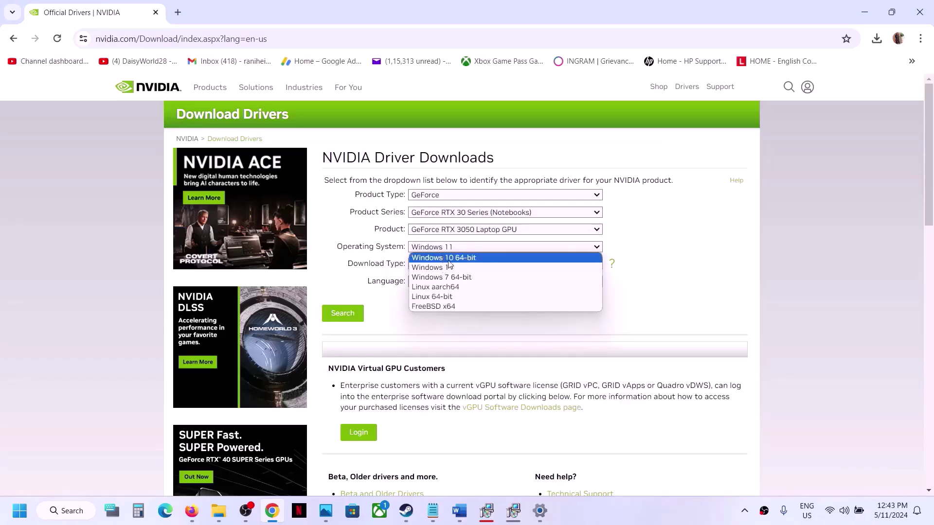
click(446, 268)
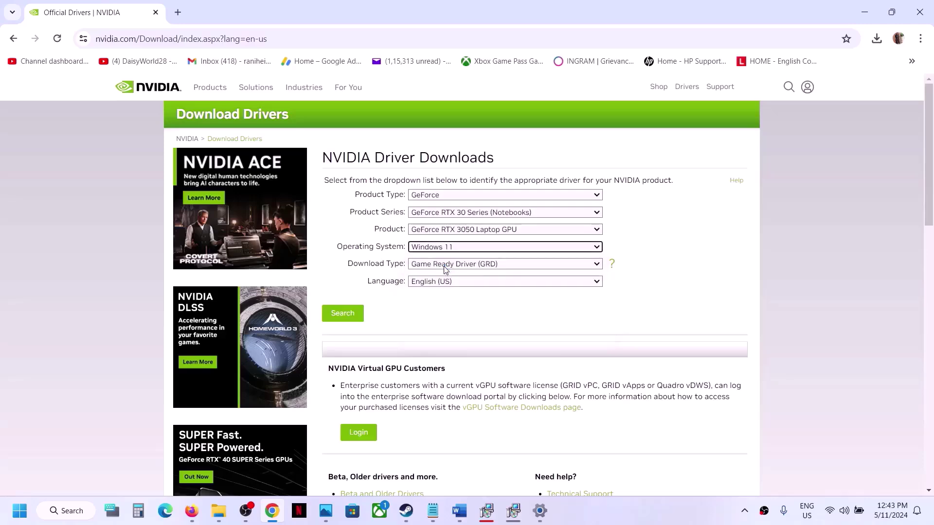
Search for the matching driver and download GeForce Game Ready Driver version 552.44.
click(343, 317)
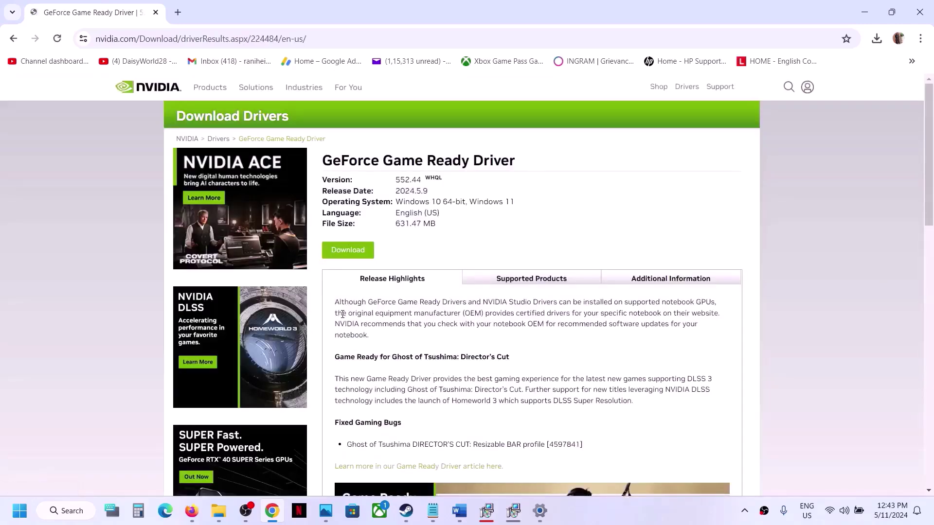
click(359, 248)
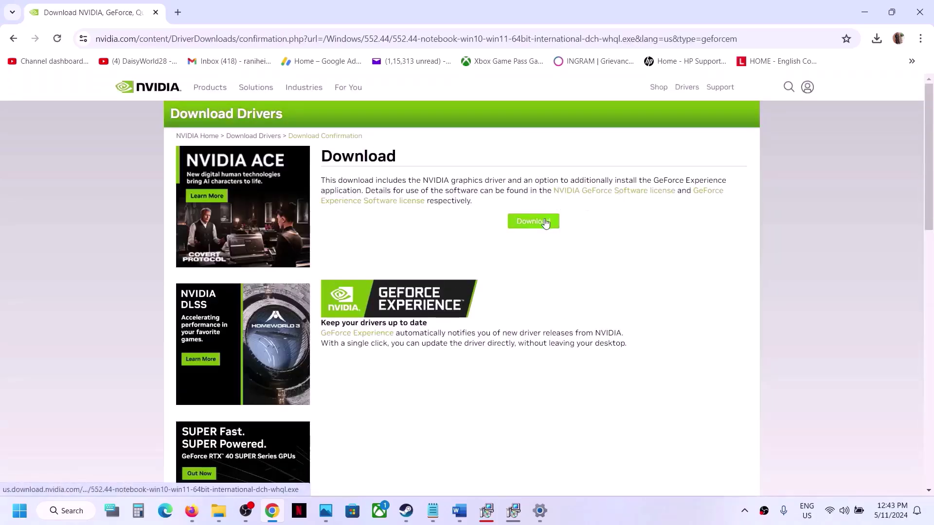
click(545, 222)
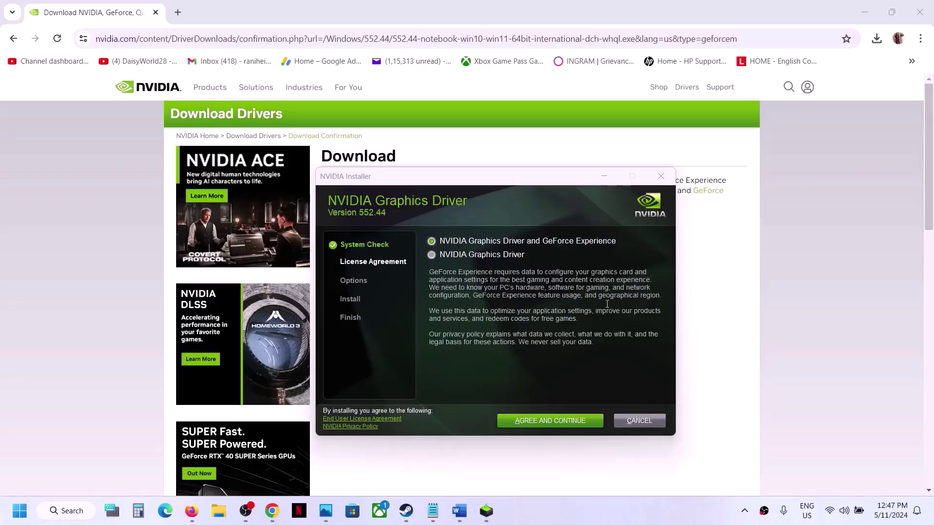
Accept the NVIDIA installer's license and start a Custom (Advanced) installation with Perform a clean installation enabled.
click(559, 419)
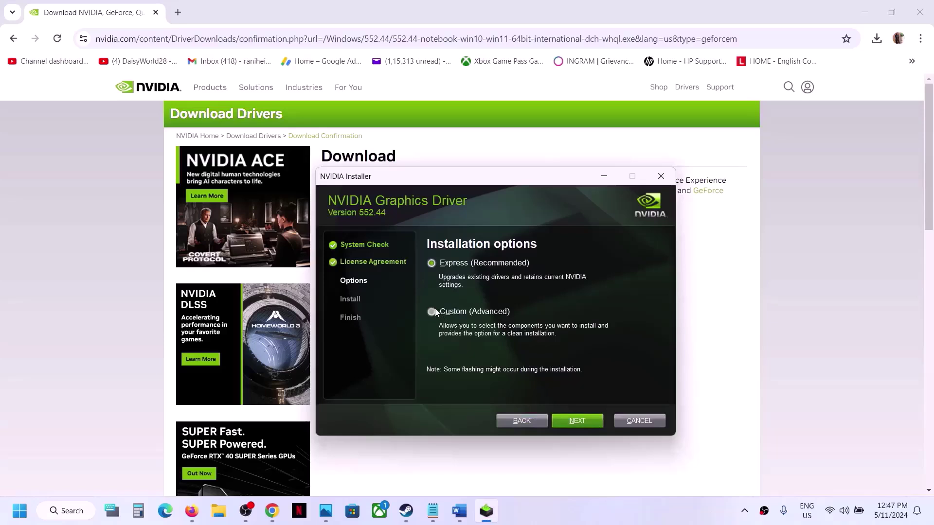
click(434, 310)
click(564, 422)
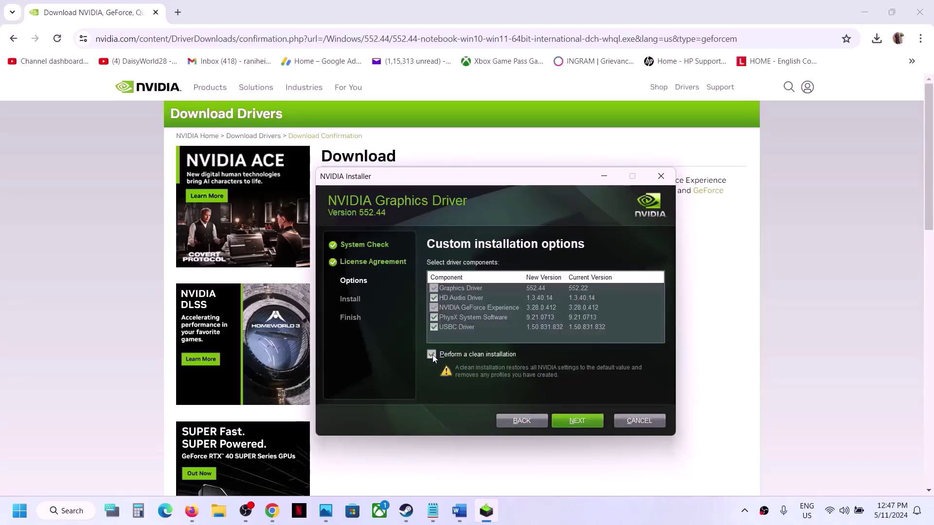
click(433, 355)
click(581, 421)
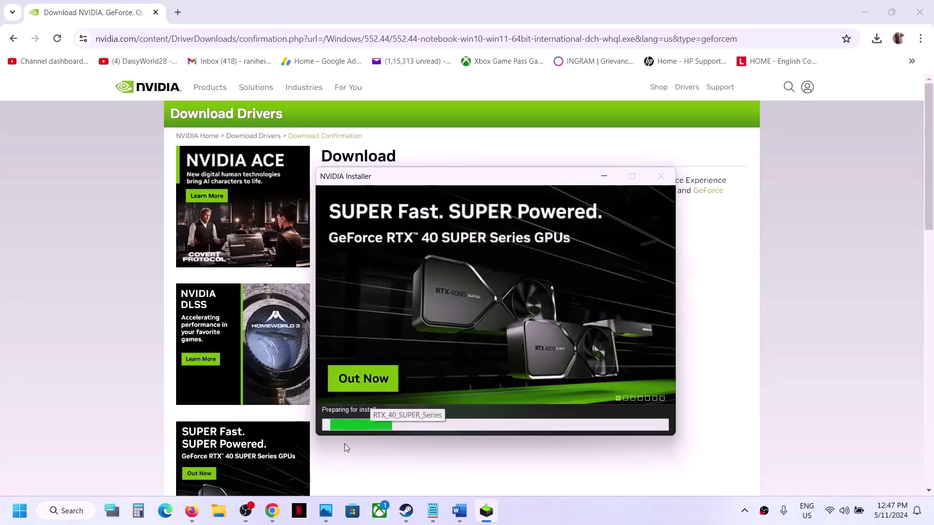
click(19, 511)
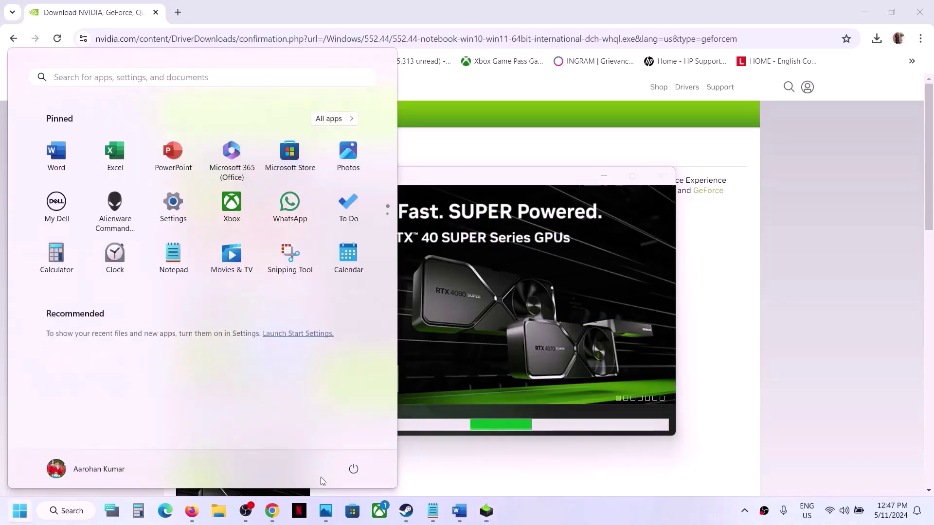
click(354, 468)
click(587, 348)
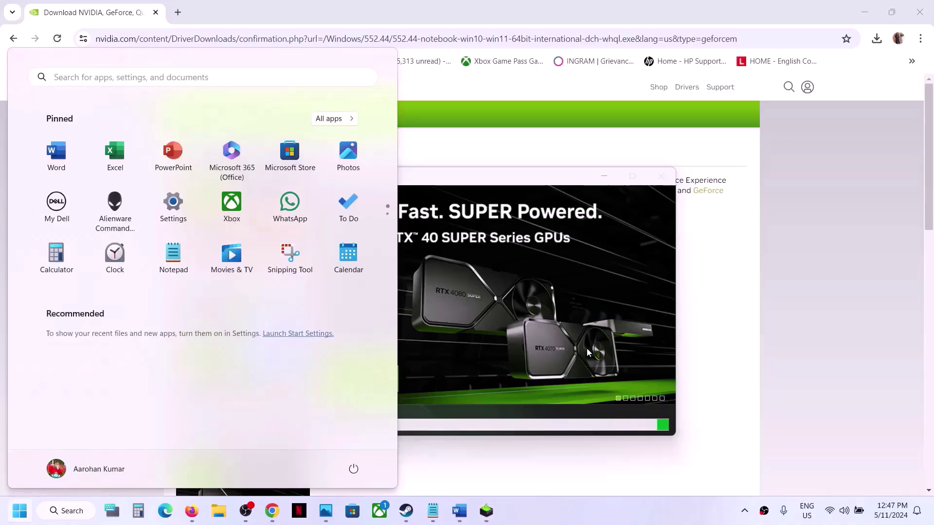
click(612, 359)
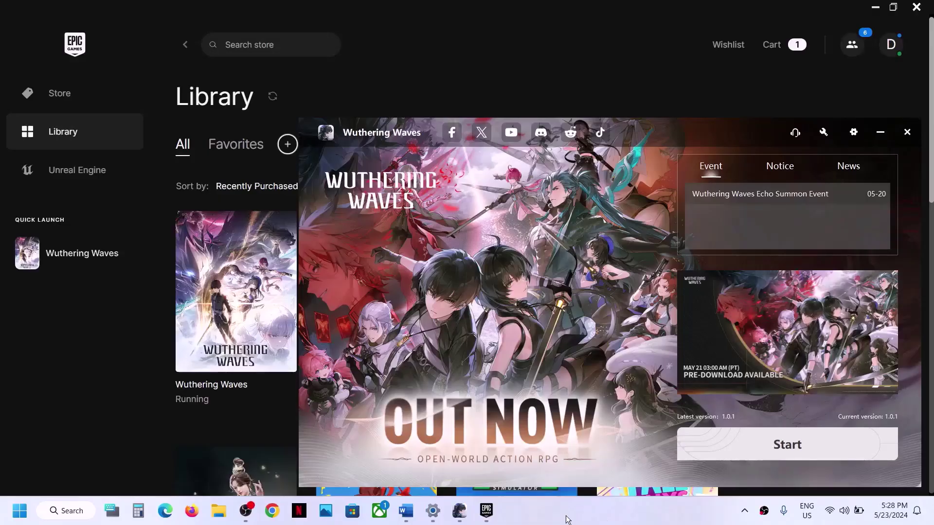
Return to the Crash document in Word and copy the word "graphics" from the Step 6 title.
click(406, 511)
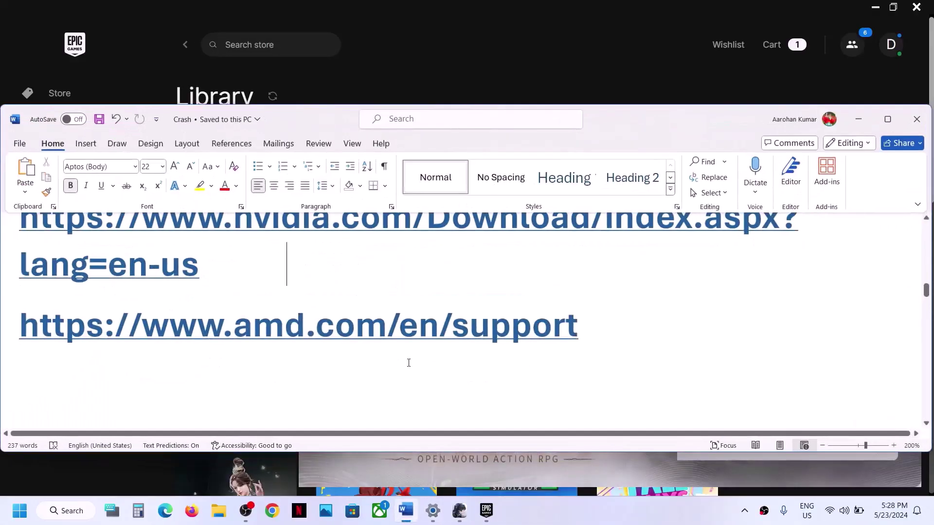
scroll(388, 345, down, 3)
scroll(580, 353, up, 1)
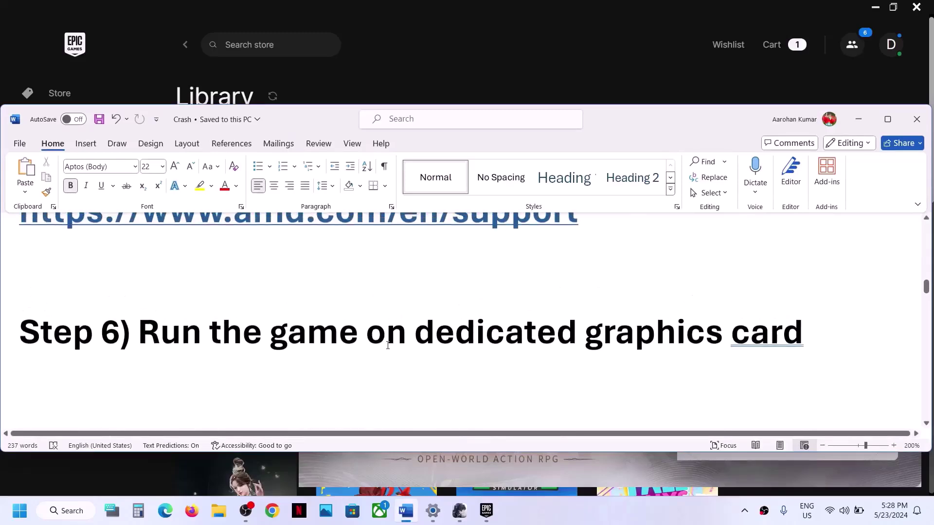
double_click(673, 344)
key(ctrl+c)
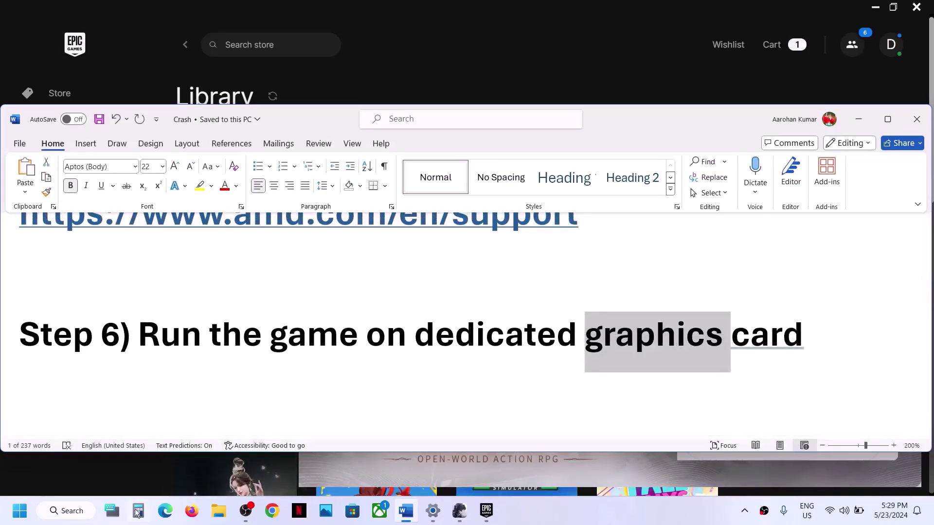
Search Windows for "graphics" with the copied word and open Graphics settings.
click(22, 513)
key(ctrl+v)
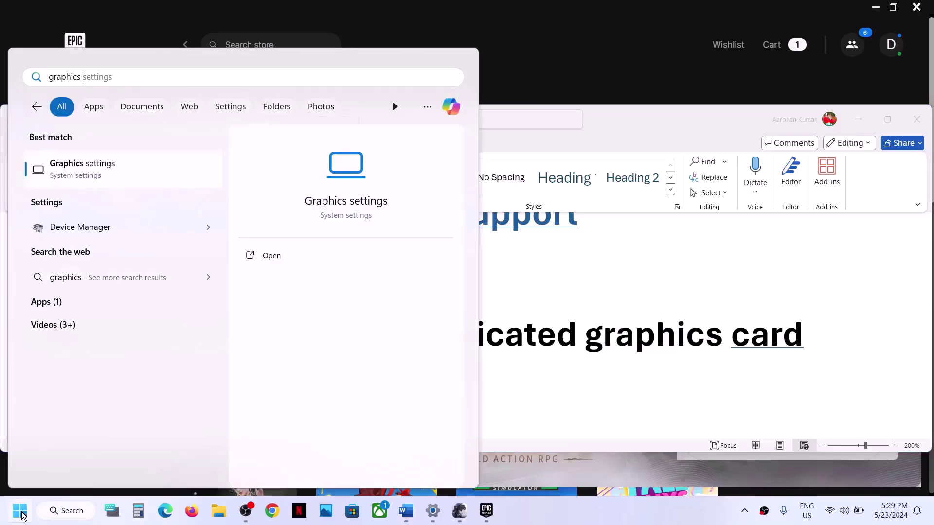
click(119, 173)
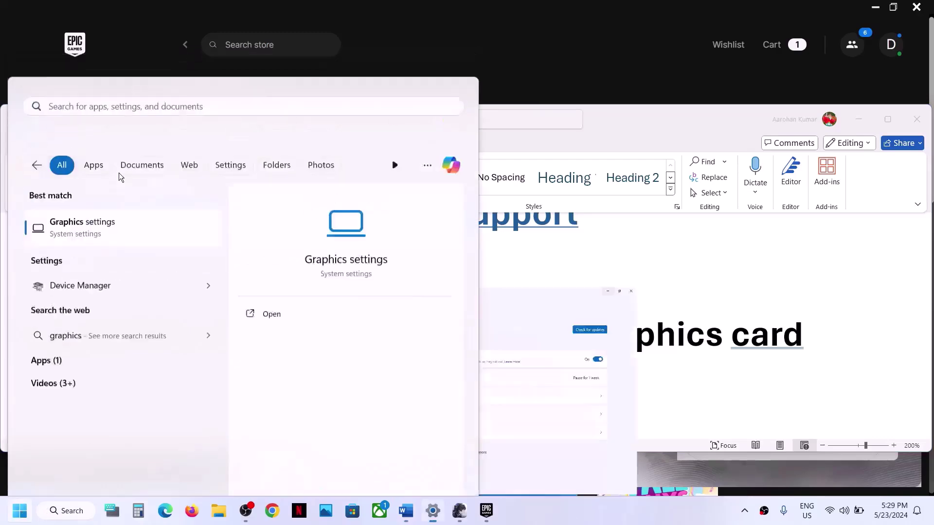
Add the Wuthering Waves application from C:\Program Files\Epic Games\WutheringWavesj3oFh\Wuthering Waves Game to the Graphics settings app list.
click(293, 217)
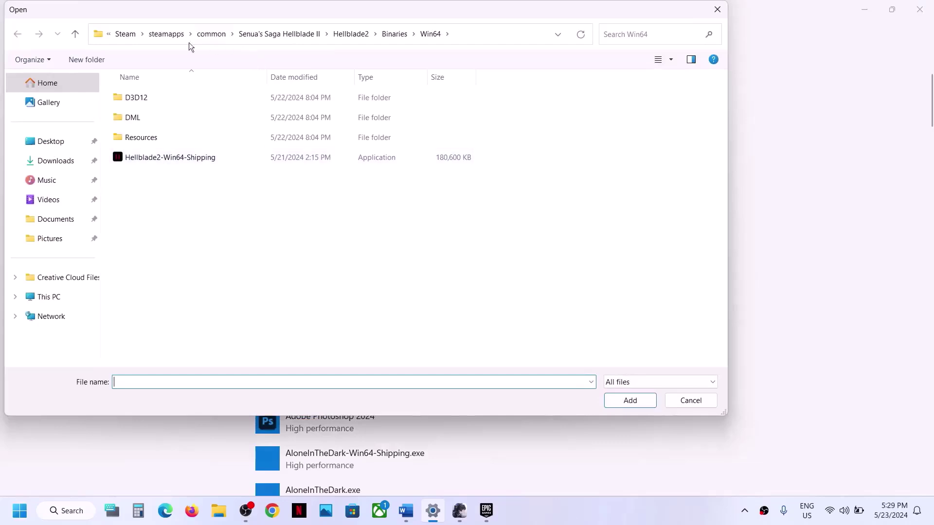
click(62, 303)
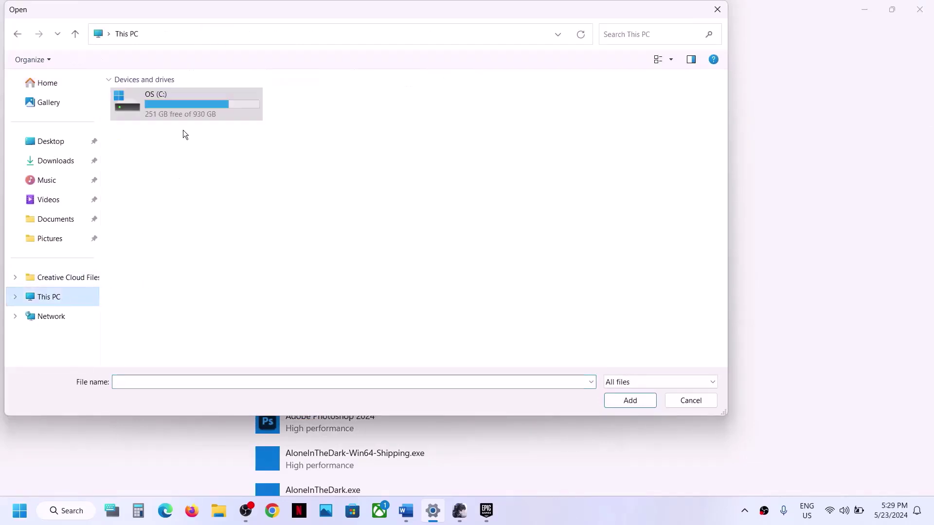
double_click(176, 115)
scroll(189, 181, down, 5)
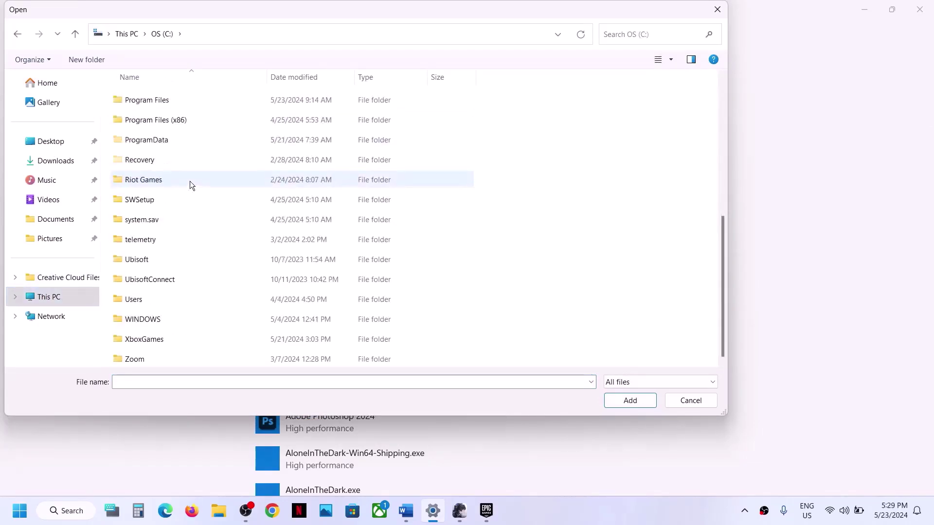
double_click(160, 106)
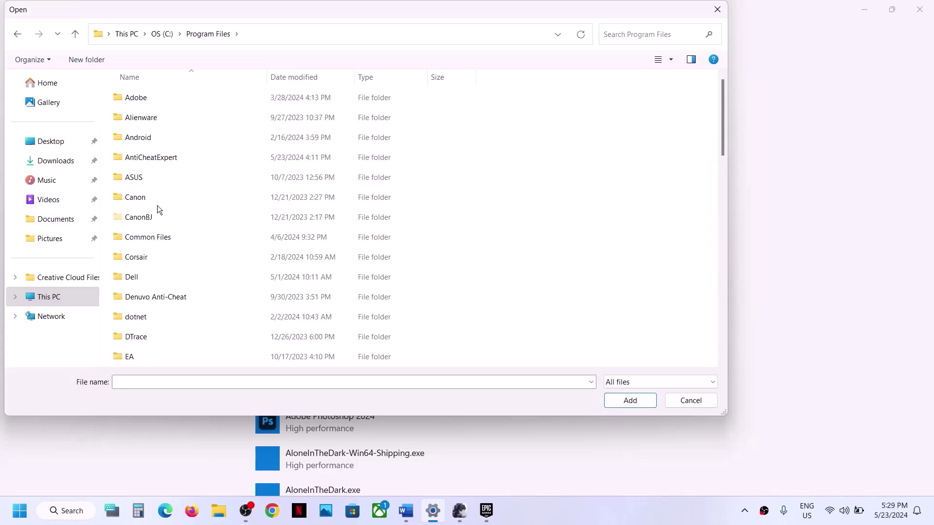
scroll(158, 207, down, 3)
double_click(144, 252)
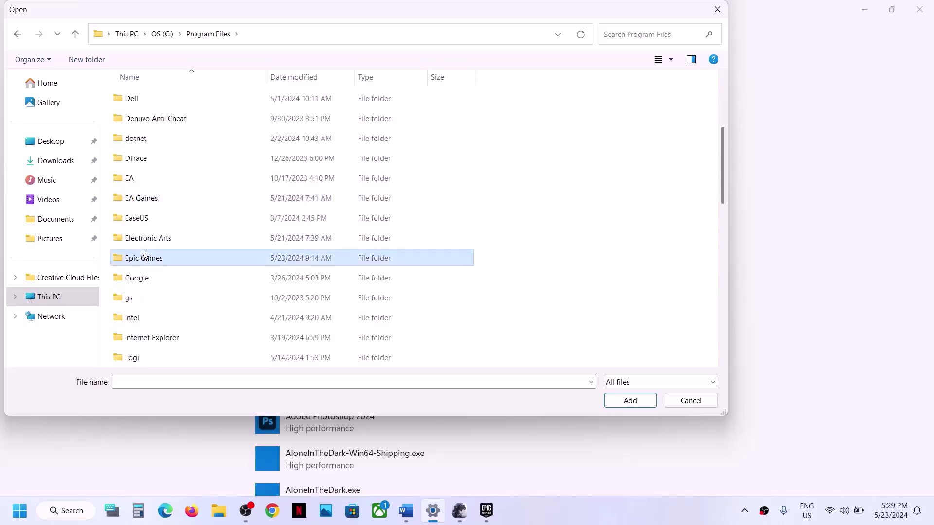
double_click(162, 102)
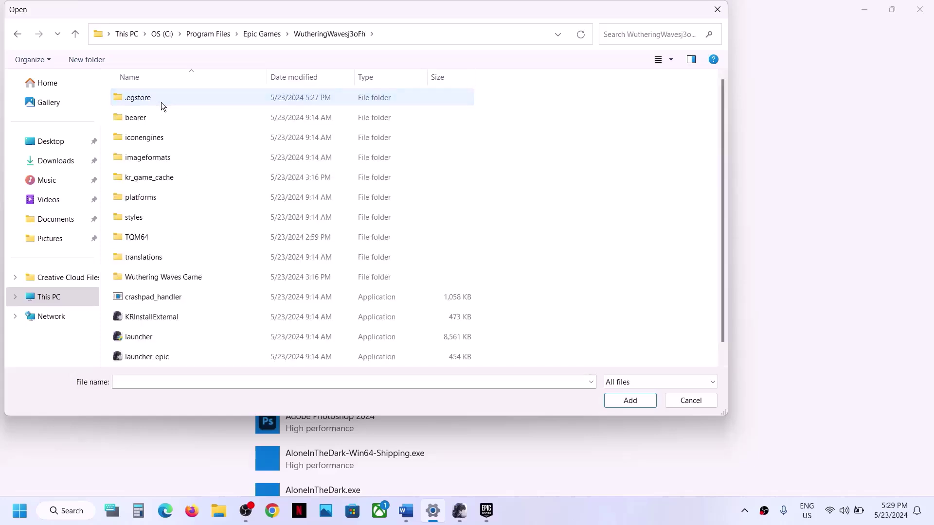
click(151, 278)
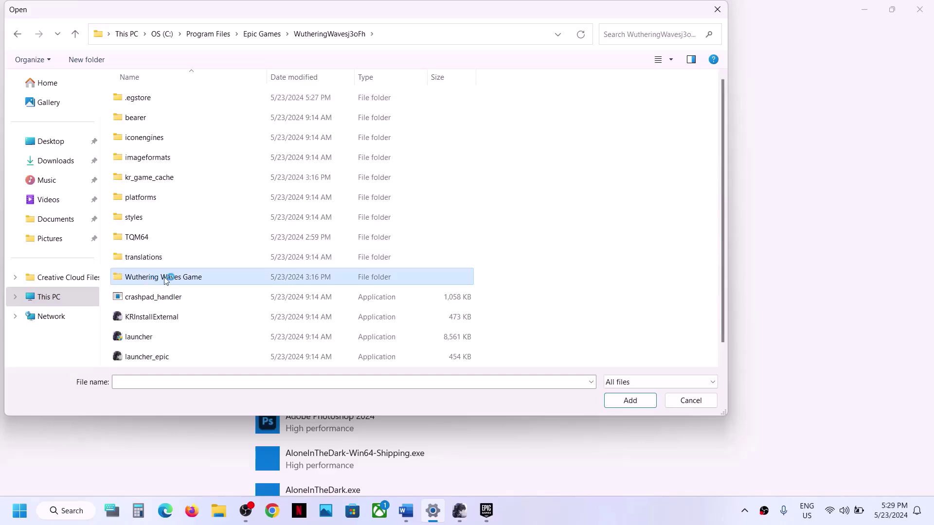
double_click(165, 276)
click(166, 139)
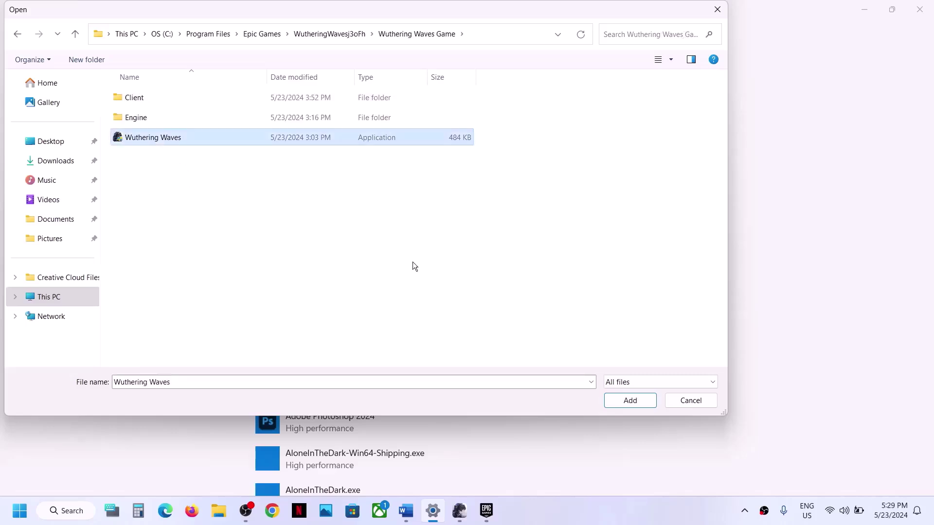
click(628, 401)
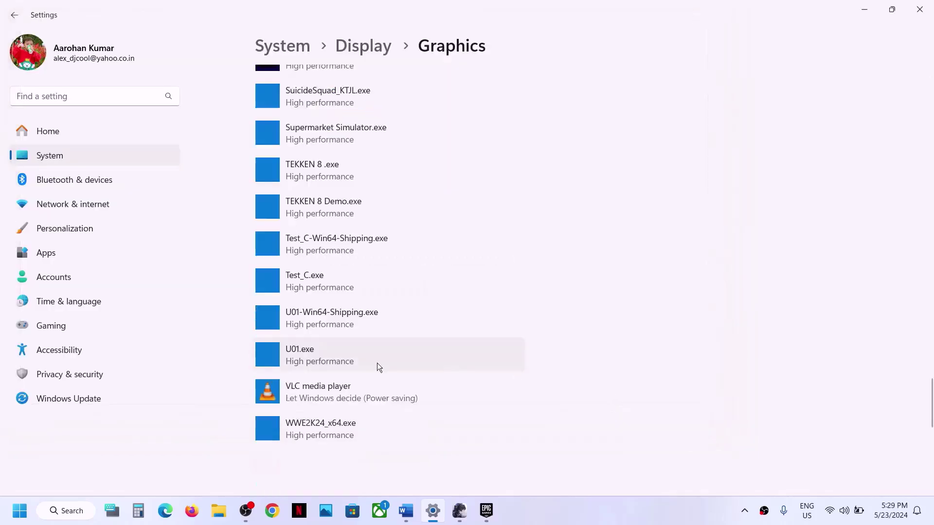
Set the Wuthering Waves graphics preference to High performance, save it and close Settings.
click(420, 396)
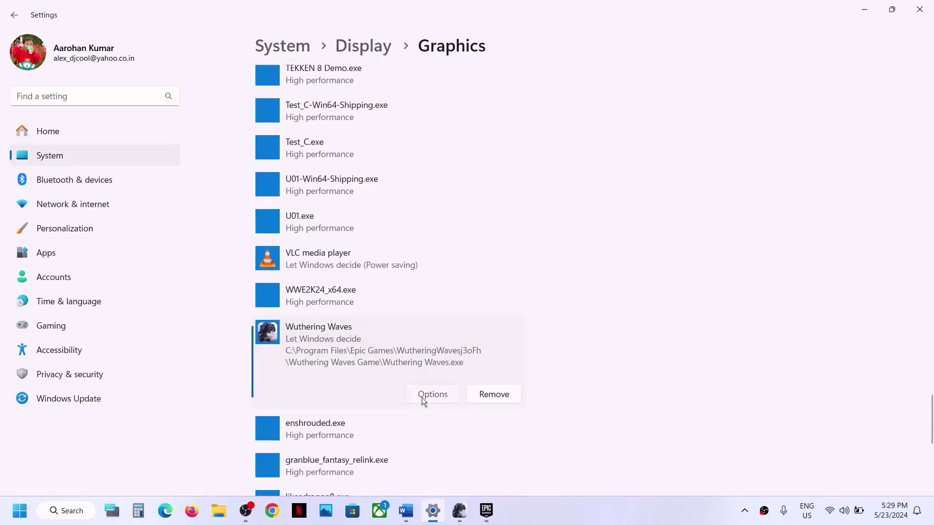
click(412, 248)
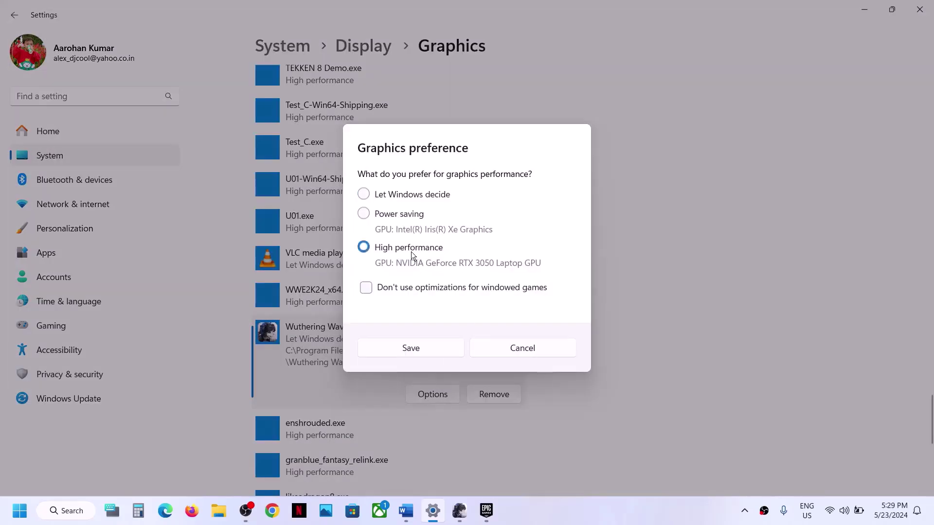
click(442, 346)
click(921, 10)
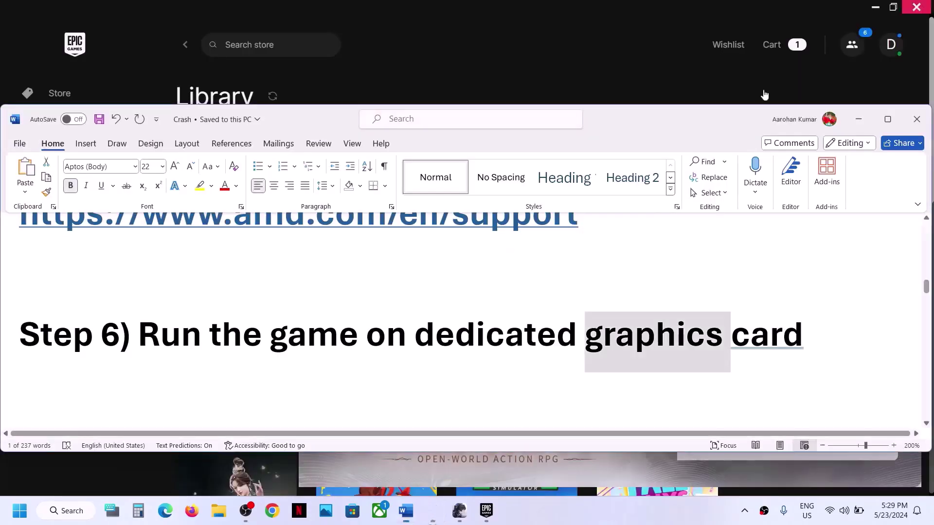
Bring up the game client repair confirmation in the Wuthering Waves launcher, dismiss it and close the launcher.
scroll(416, 323, down, 3)
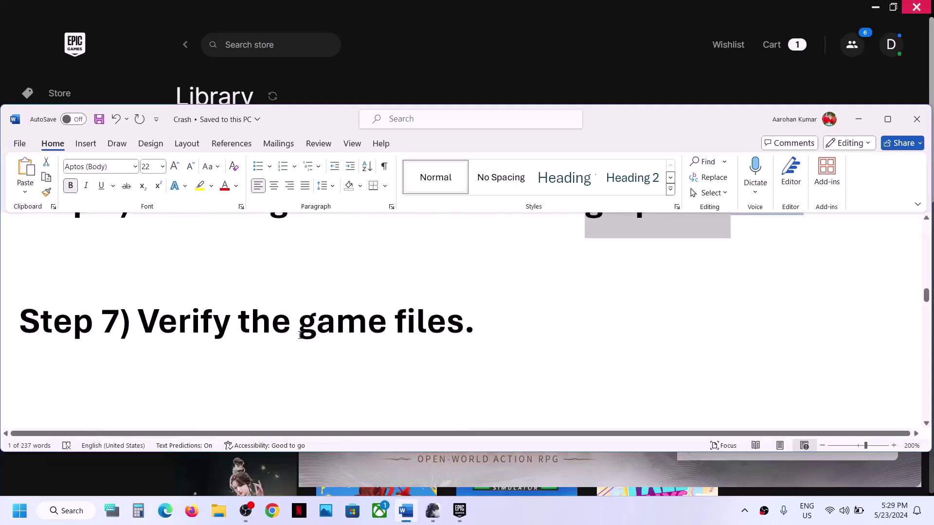
click(545, 56)
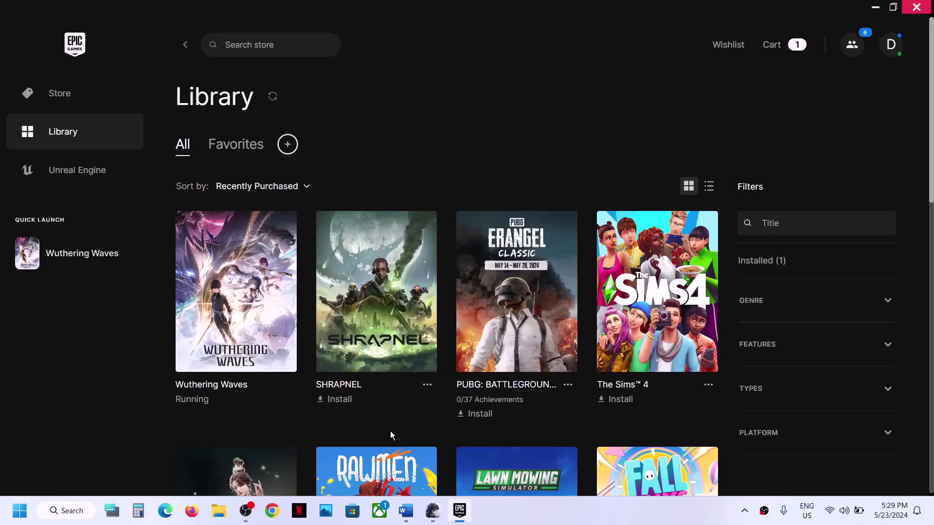
click(433, 517)
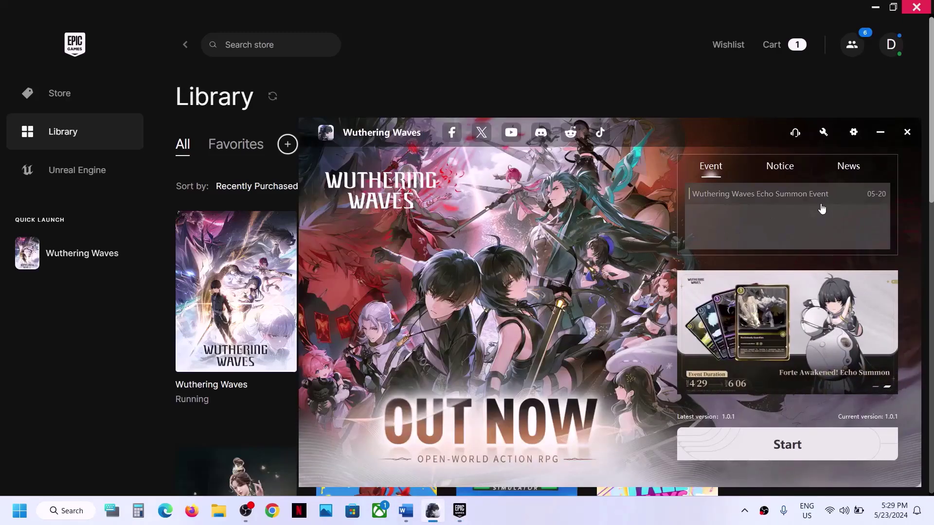
click(824, 132)
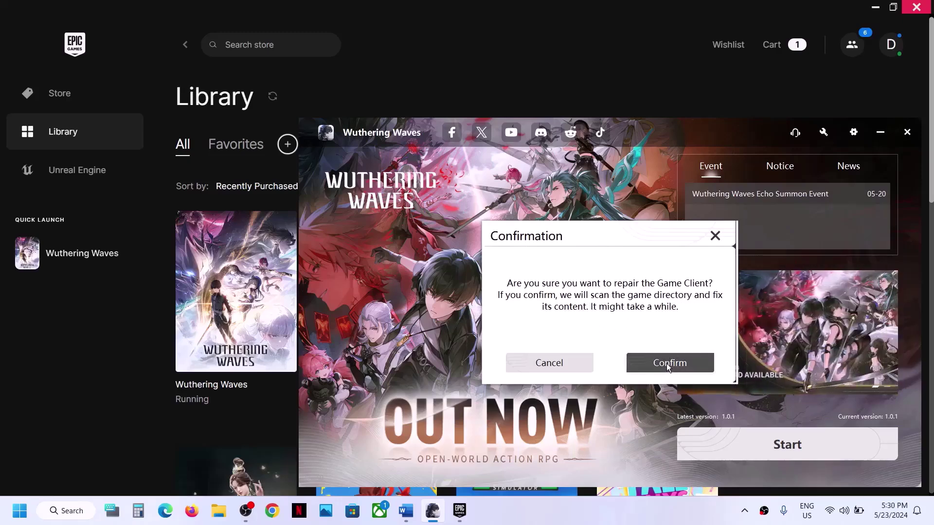
click(715, 237)
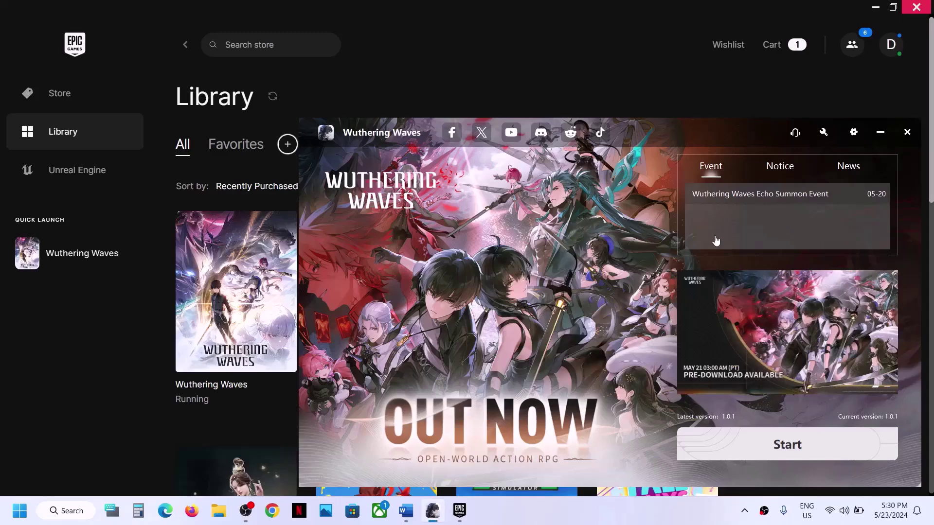
click(907, 133)
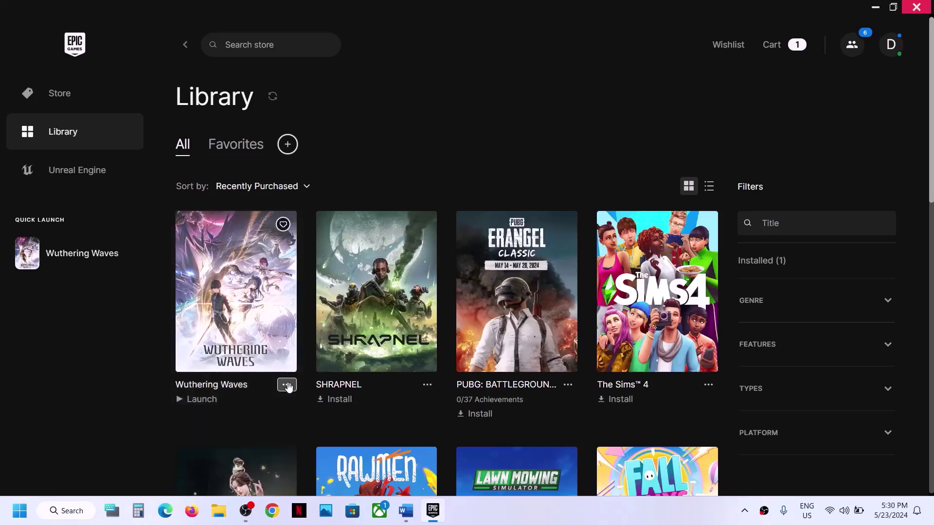
View the Verify Files option in the Manage settings of Wuthering Waves in the Epic Games library and close them.
click(287, 386)
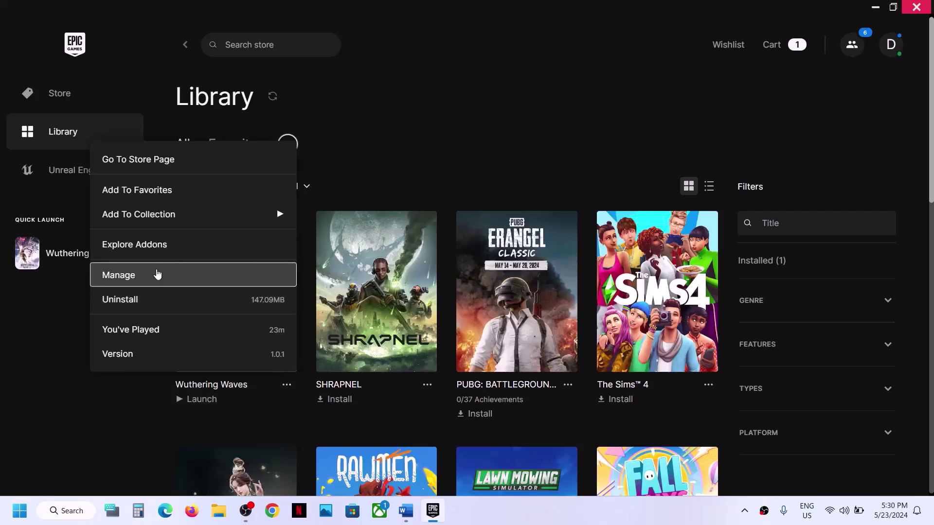
click(157, 275)
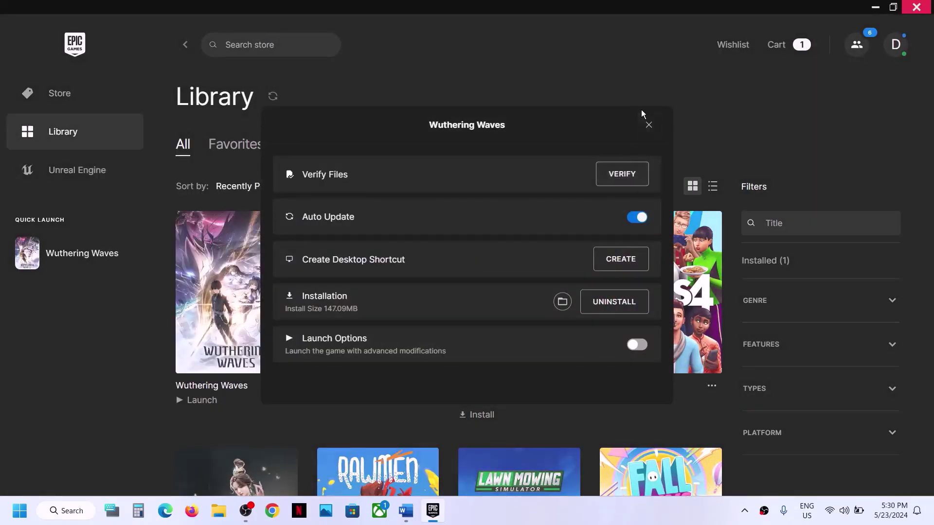
click(649, 125)
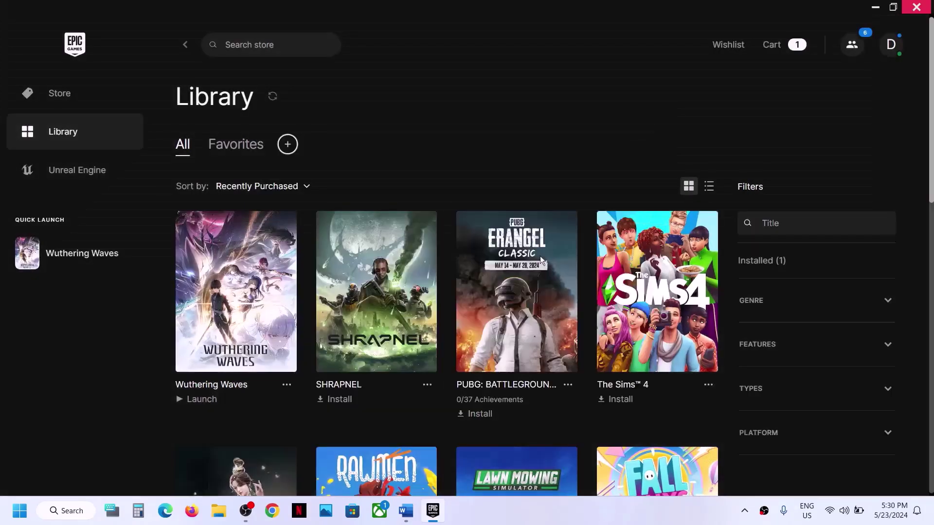
Switch to the Word document and copy the line "View Advanced system settings".
click(405, 510)
scroll(367, 334, down, 5)
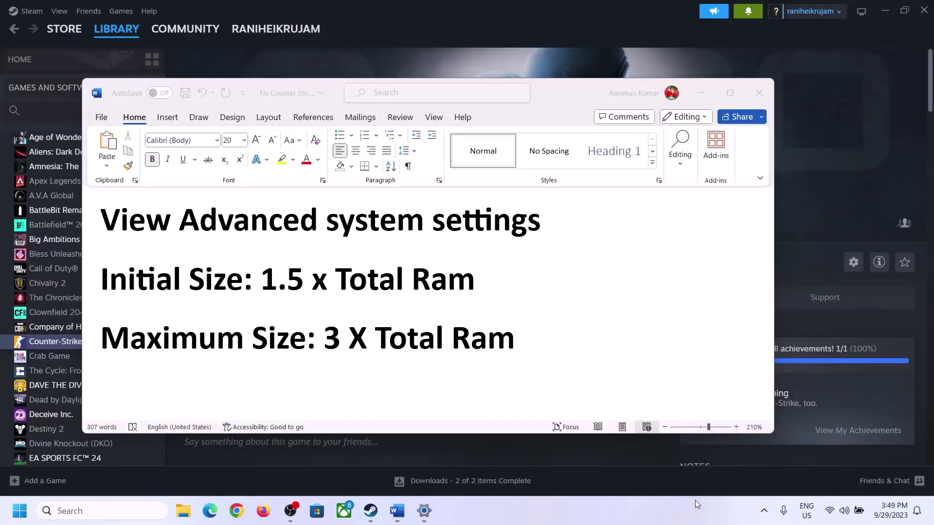
click(132, 222)
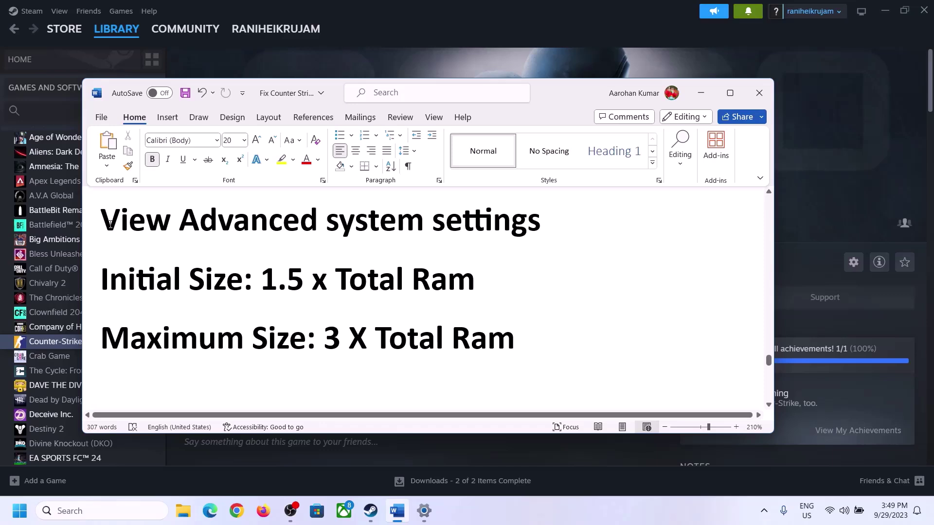
drag(111, 224, 515, 232)
key(ctrl+c)
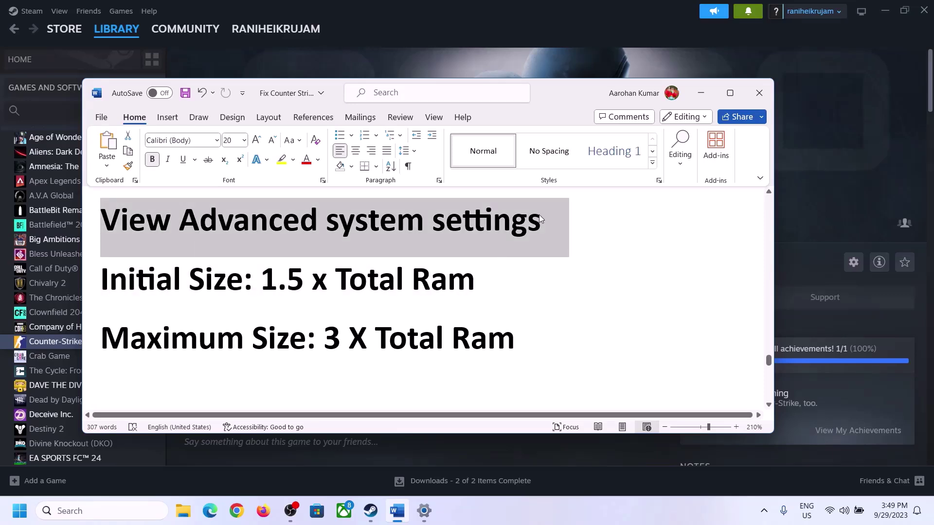
Search Windows with the copied text, open View advanced system settings and move the System Properties window toward the centre.
click(112, 510)
key(ctrl+v)
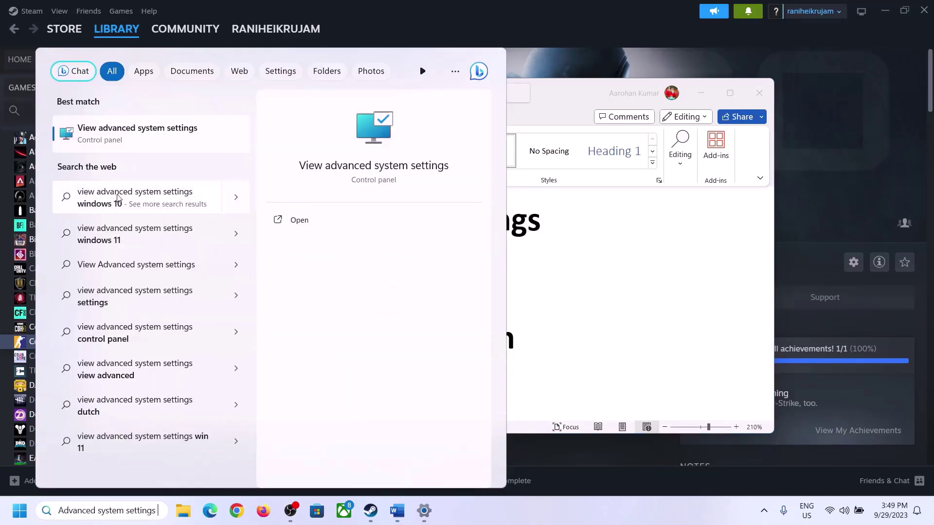
click(132, 141)
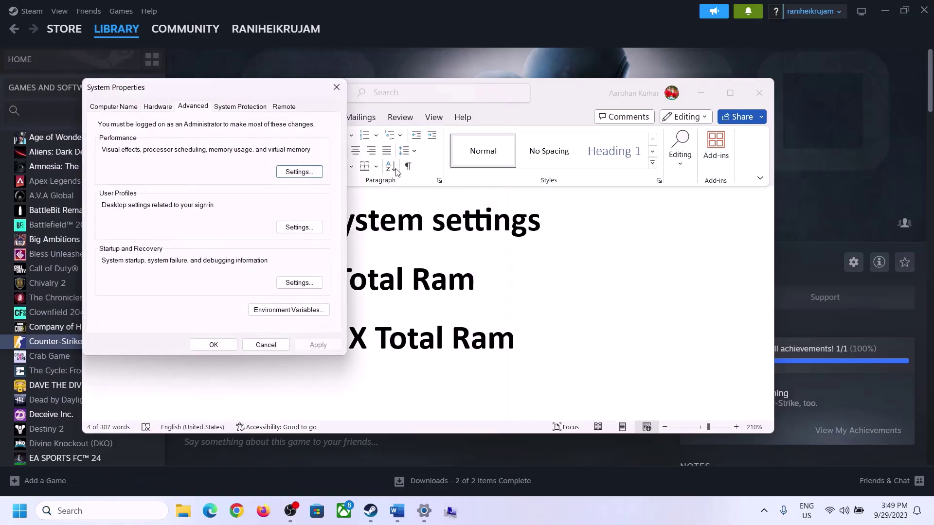
drag(194, 94, 417, 169)
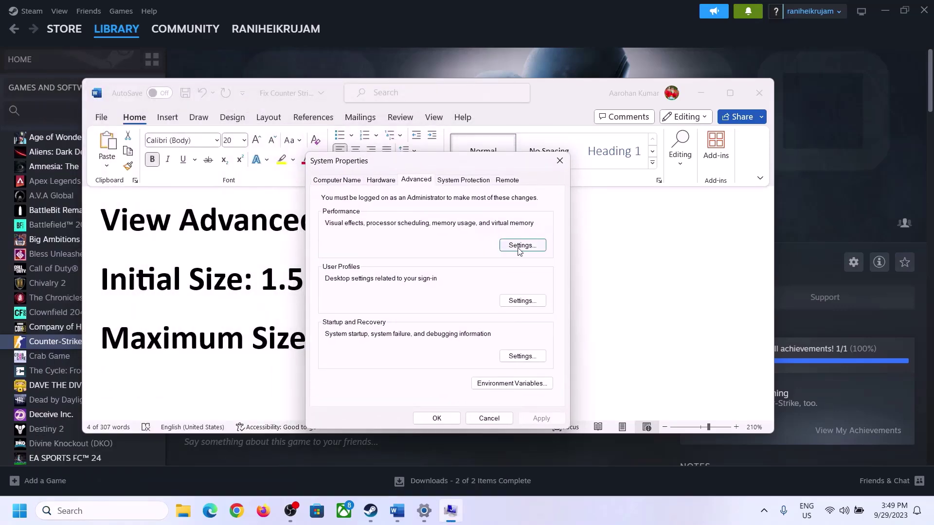
In the Virtual Memory settings, turn off automatic paging file management for all drives and choose Custom size for drive C:.
click(522, 246)
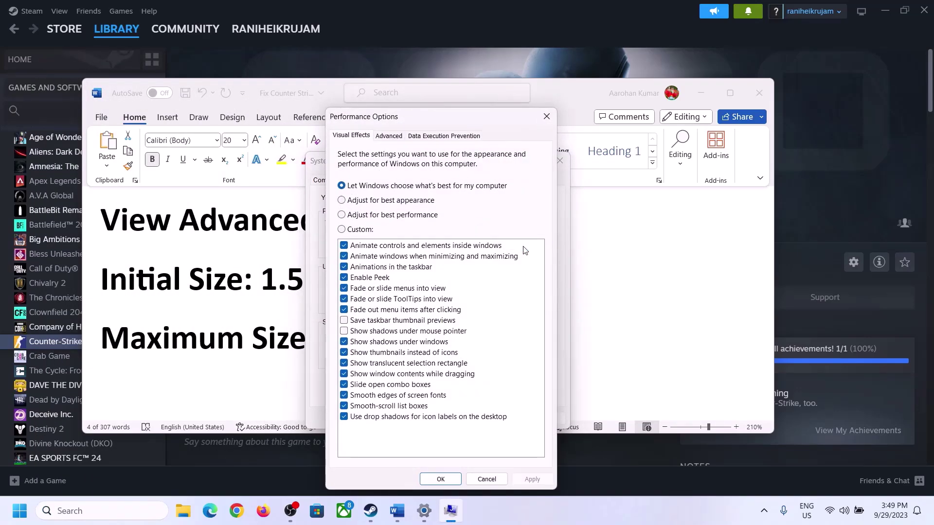
click(392, 138)
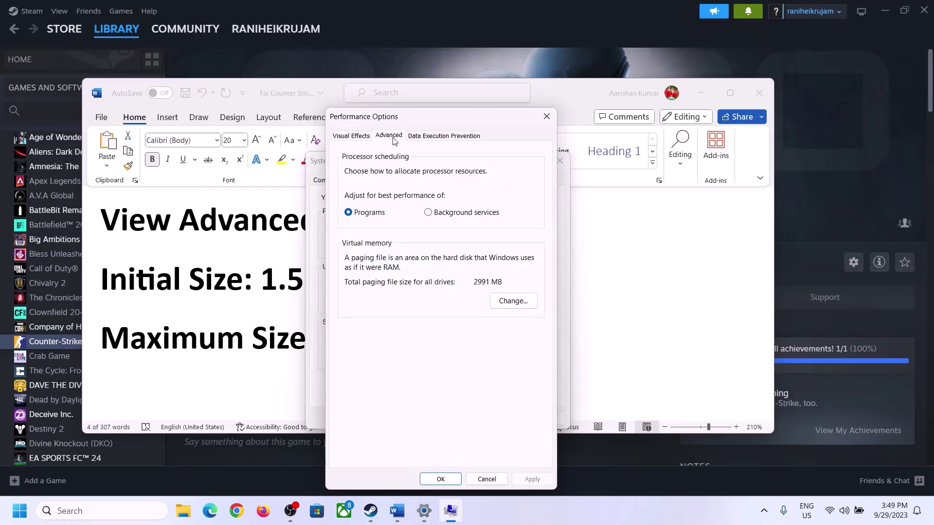
click(515, 301)
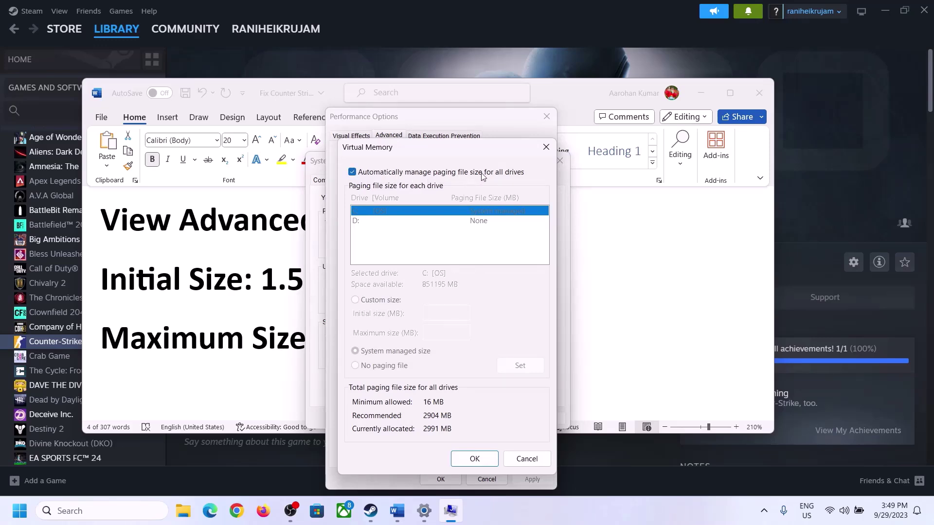
click(352, 172)
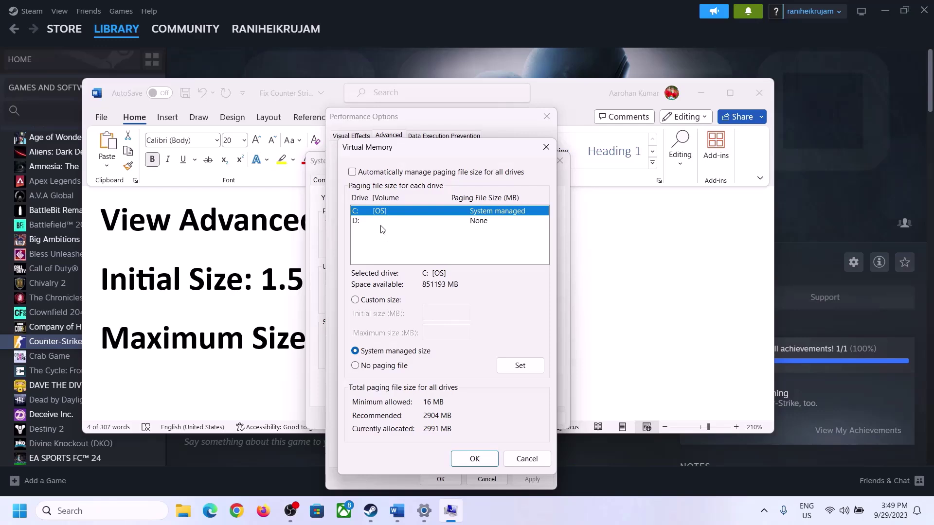
click(355, 301)
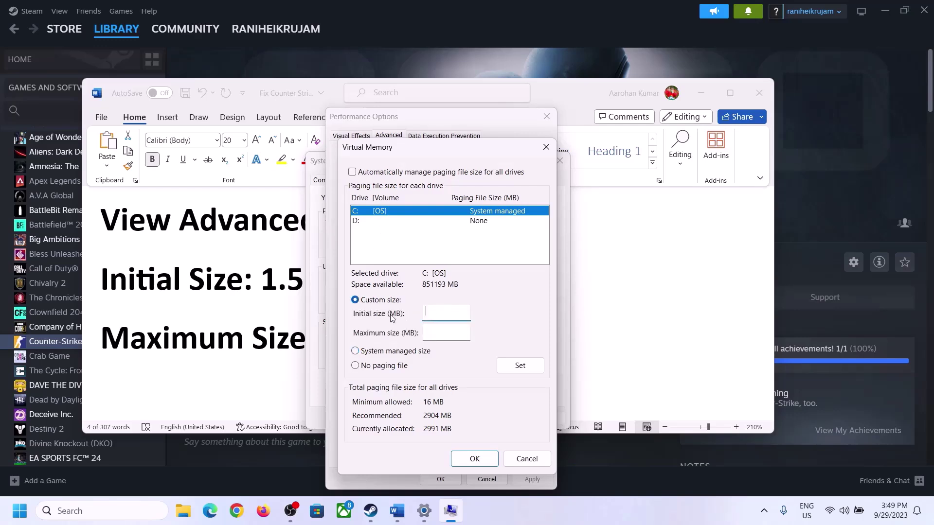
Highlight the "1.5 x Total Ram" initial size rule in Word and check the installed RAM on the System About page.
click(254, 289)
drag(254, 287, 481, 284)
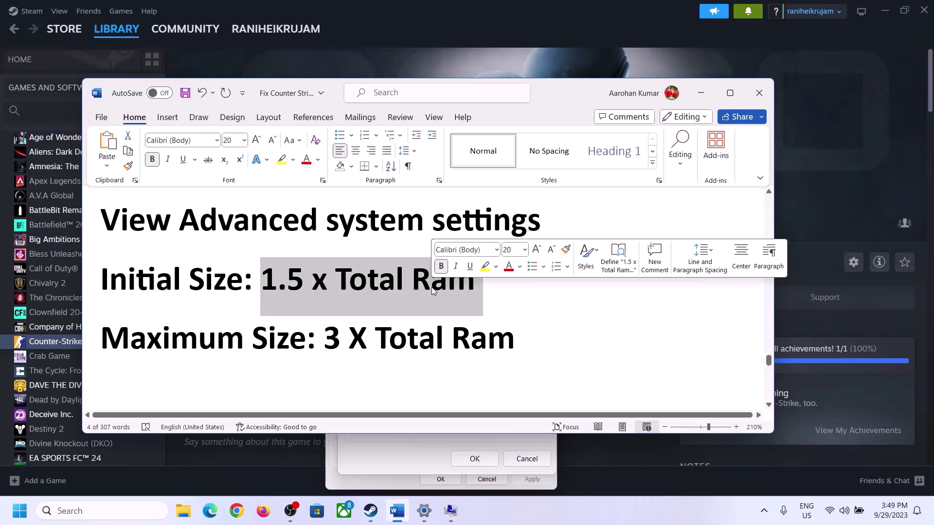
click(425, 512)
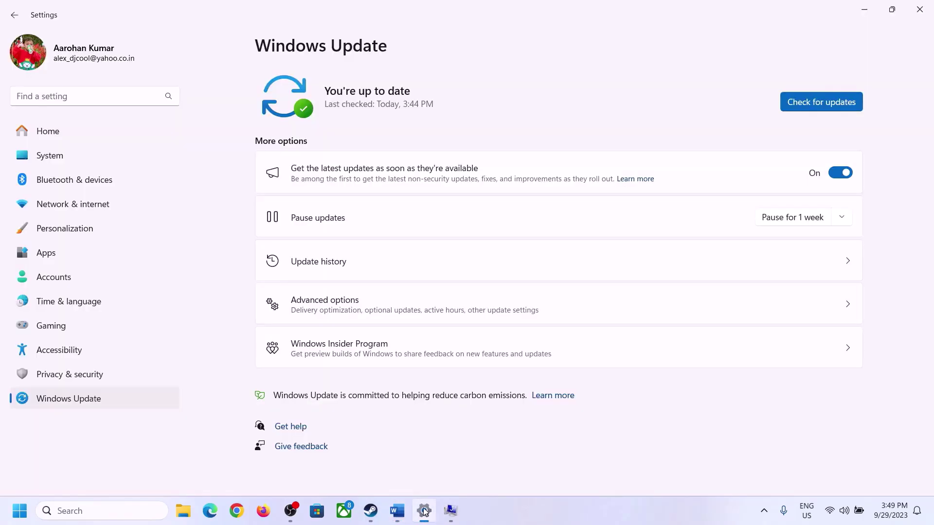
click(42, 162)
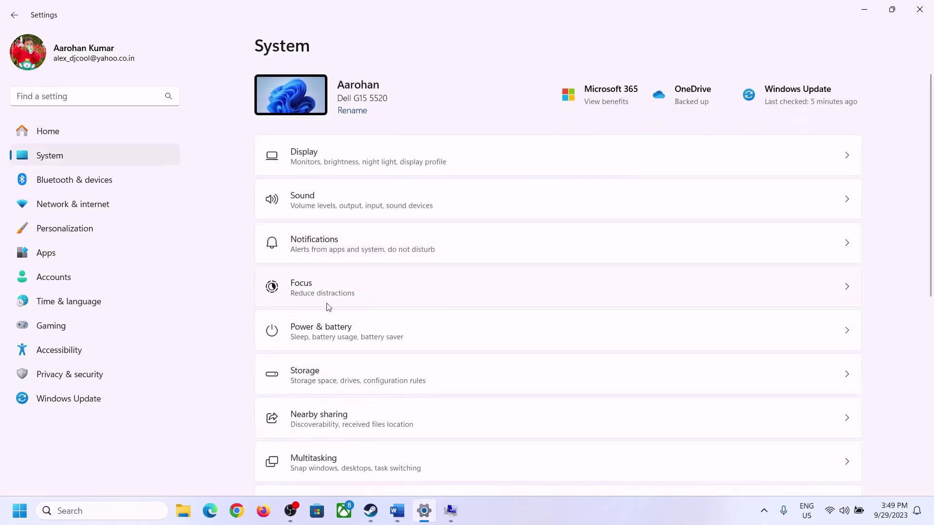
scroll(327, 413, down, 8)
click(308, 462)
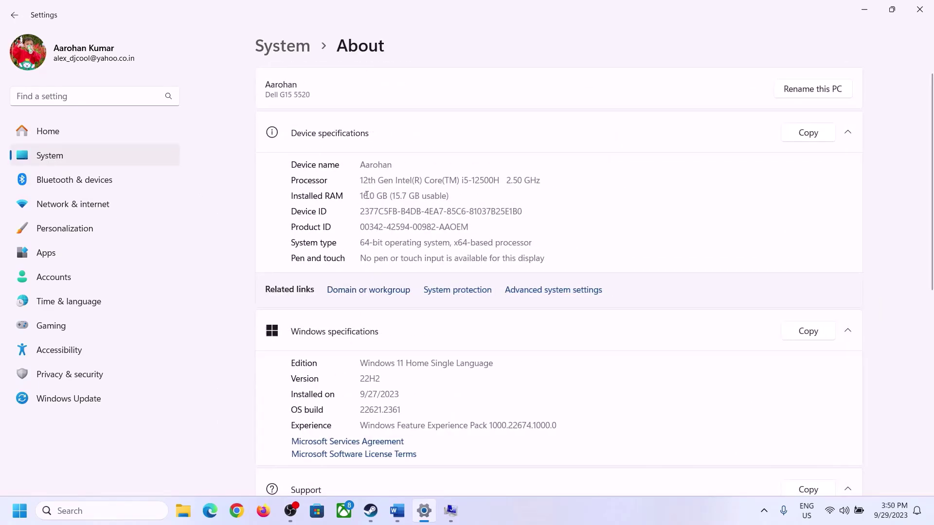
drag(366, 195, 355, 198)
click(367, 195)
drag(370, 195, 356, 195)
Open Calculator by running calc, move it beside the Virtual Memory dialog and show it over the Word sizing notes.
click(450, 511)
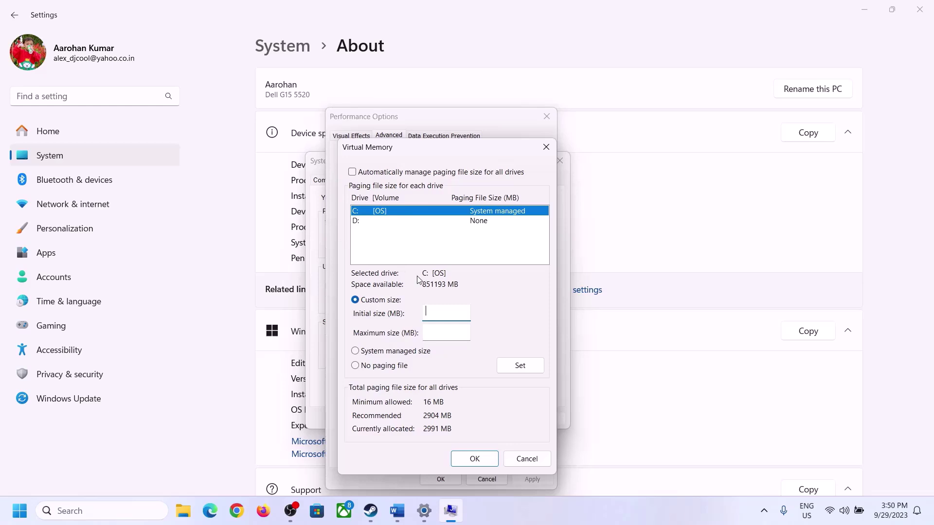
mouse_move(417, 501)
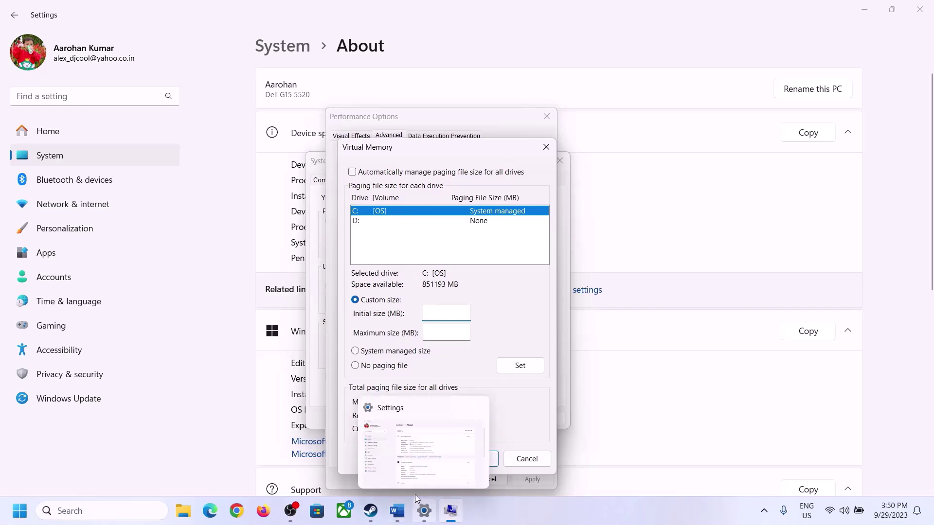
click(421, 450)
key(alt+Tab)
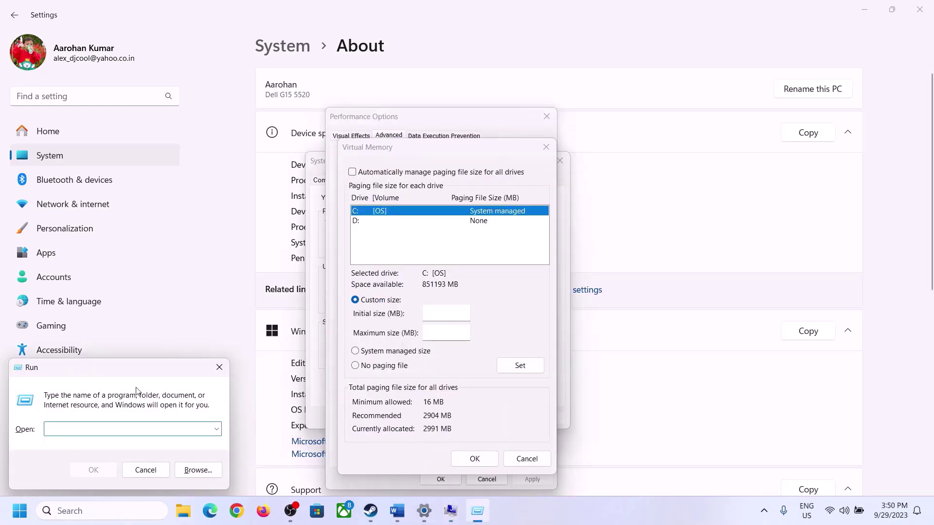
text(cal)
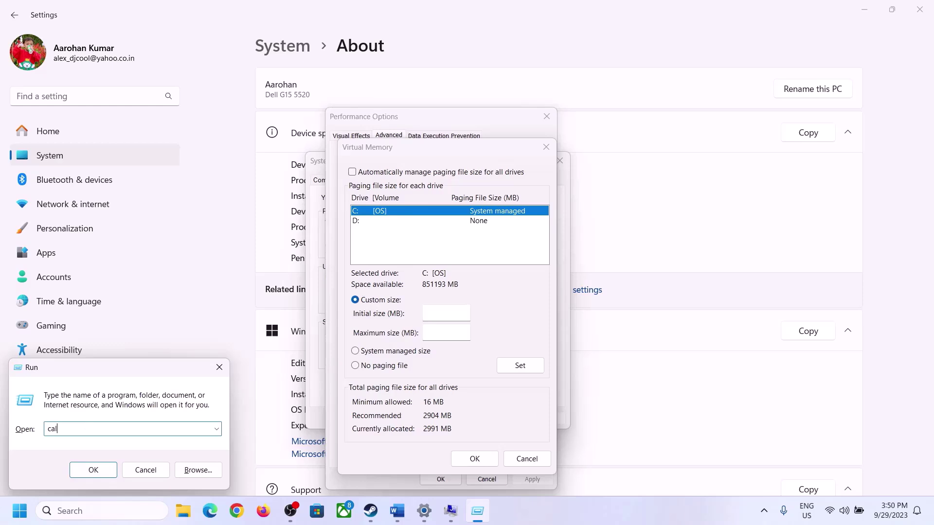
text(c)
click(93, 470)
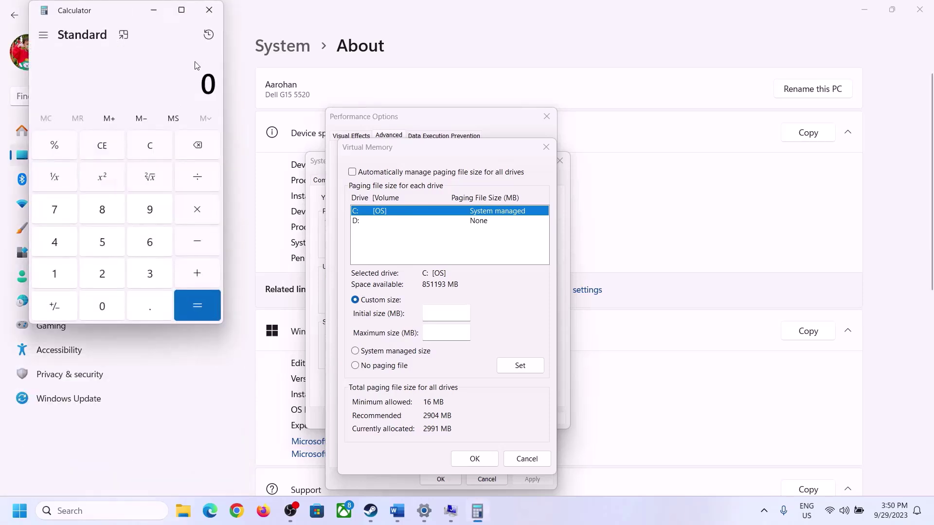
drag(117, 18, 682, 160)
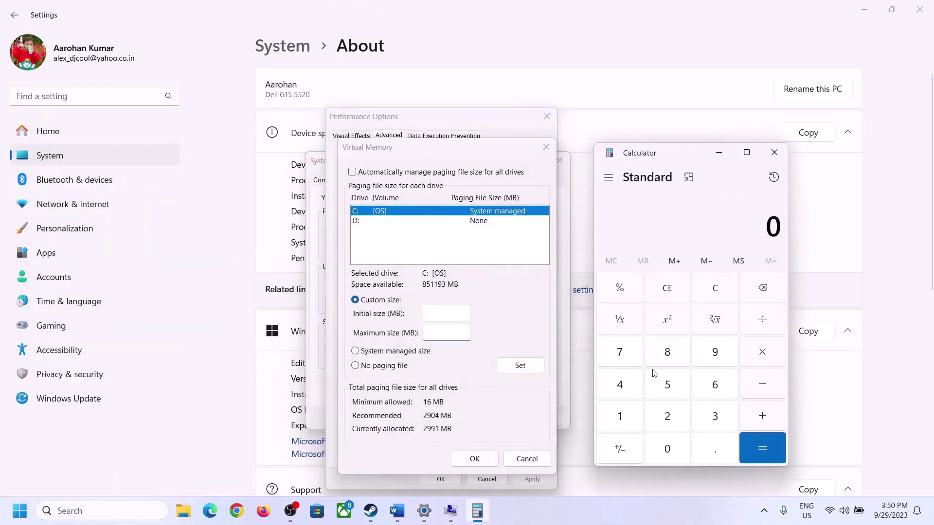
click(398, 510)
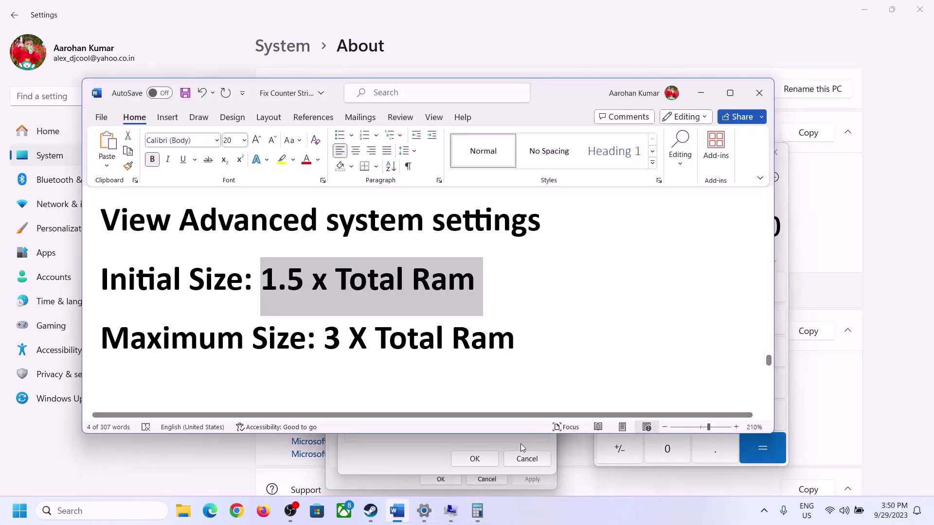
click(597, 441)
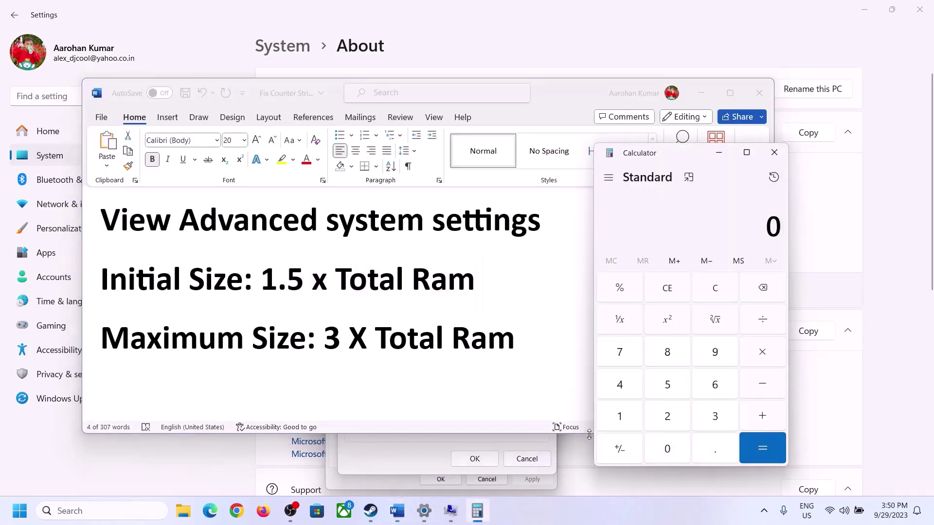
click(621, 419)
click(712, 394)
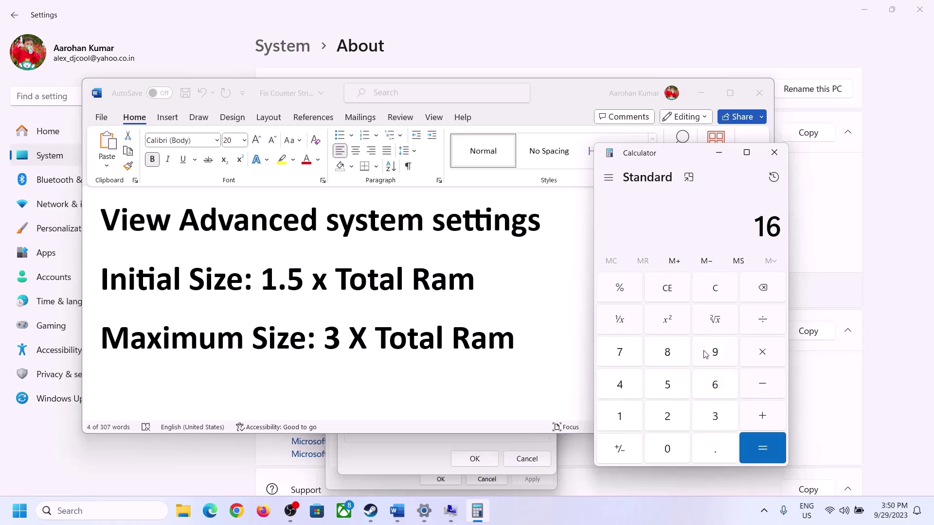
click(716, 298)
Convert the 16 GB of installed RAM to megabytes in Calculator by multiplying 16 by 1024.
click(627, 417)
click(698, 389)
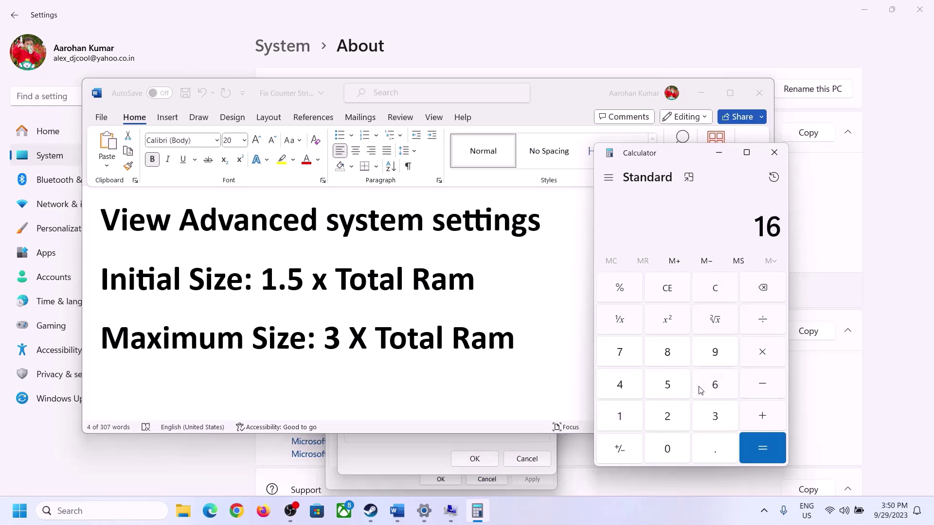
click(762, 359)
click(612, 424)
click(669, 453)
click(670, 419)
click(627, 394)
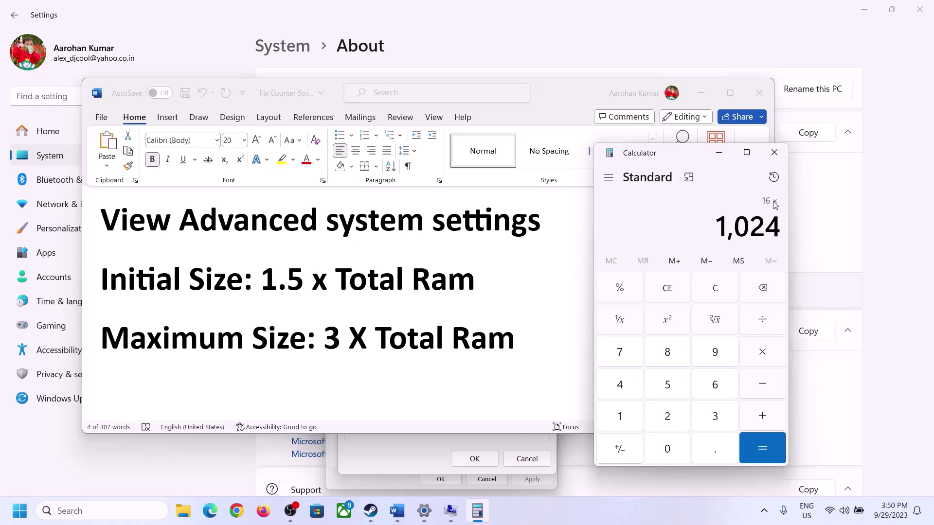
click(762, 449)
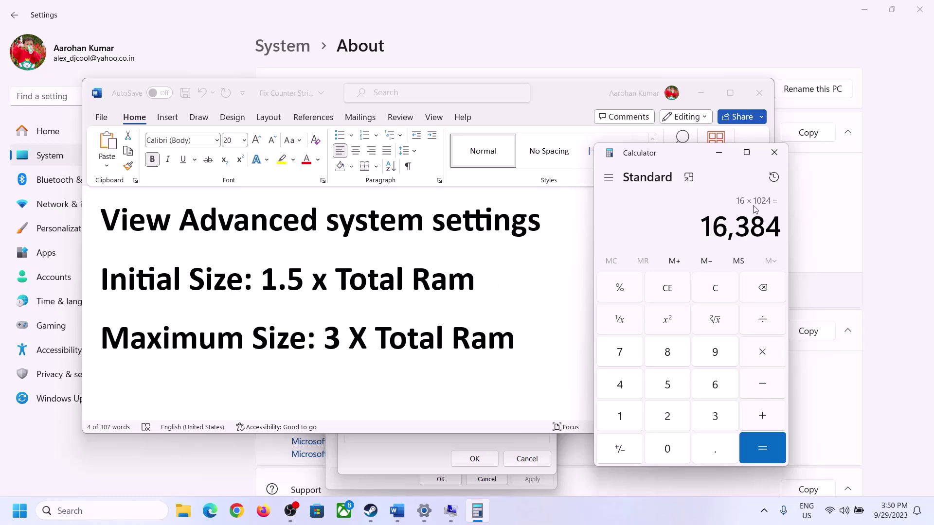
Multiply the RAM in megabytes by 1.5 and enter 24576 as drive C:'s initial paging file size.
click(764, 356)
click(633, 421)
click(711, 451)
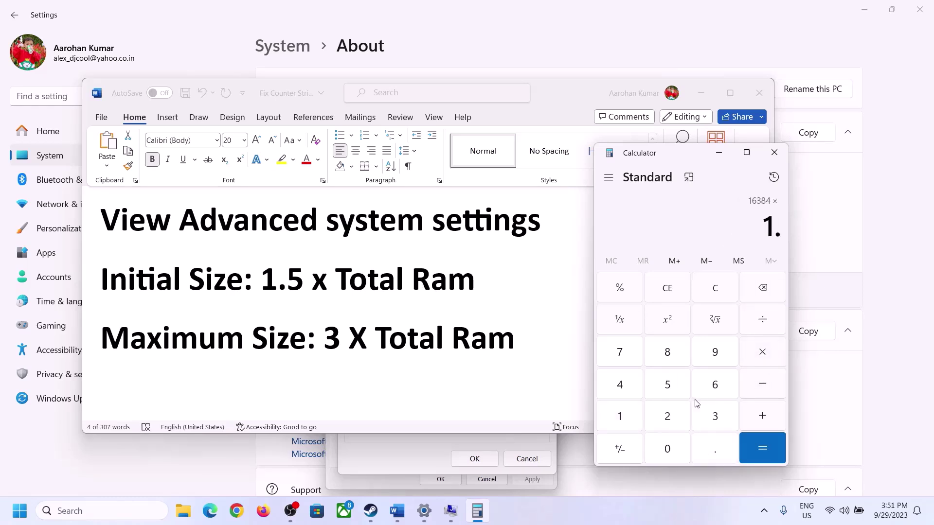
click(674, 389)
click(760, 444)
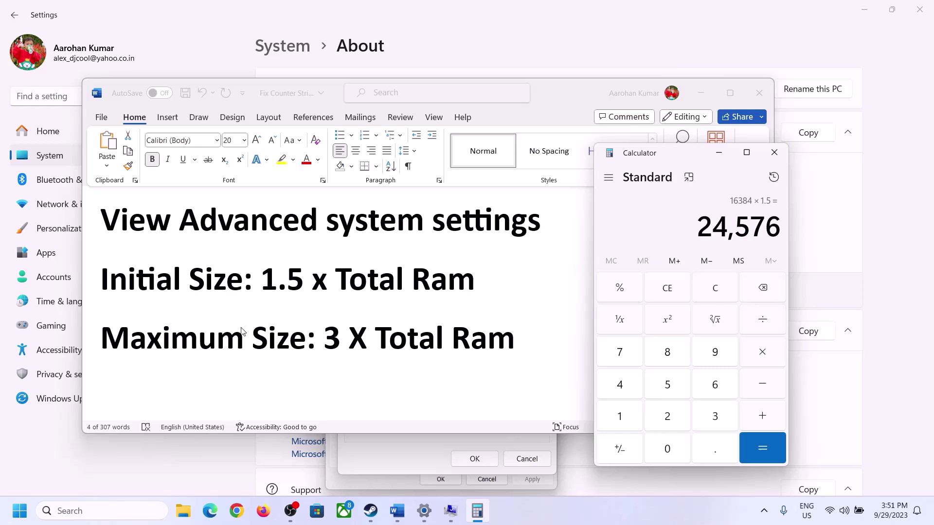
click(428, 442)
text(24576)
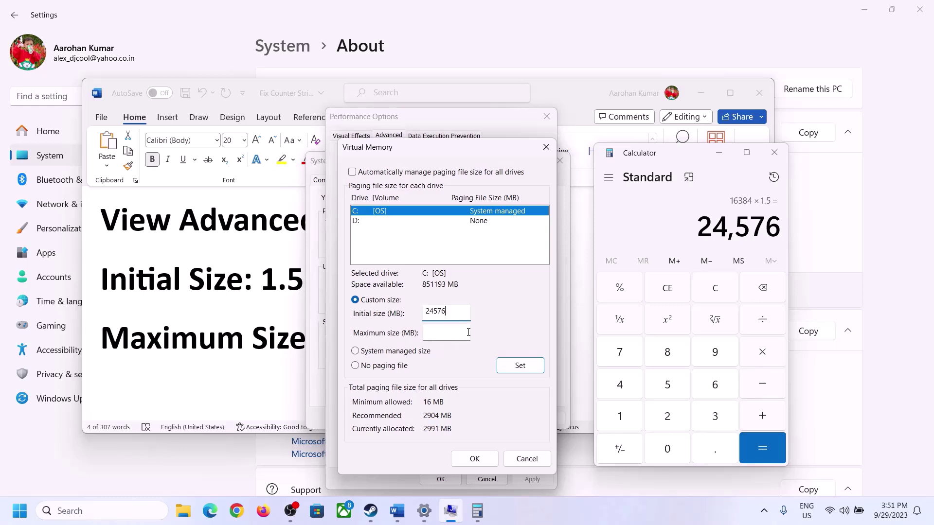
Clear the previous calculation and recheck the installed RAM on the System About page before returning to Calculator.
click(468, 332)
key(alt+Tab)
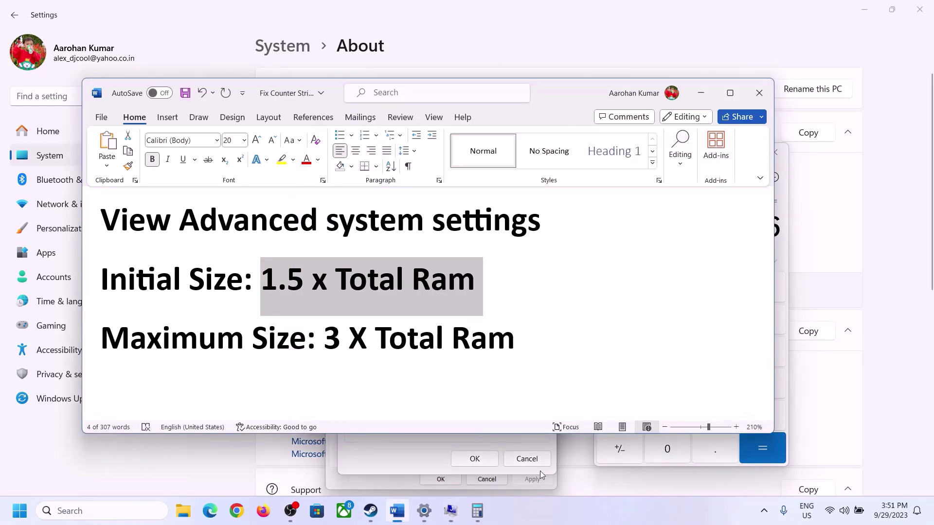
click(785, 253)
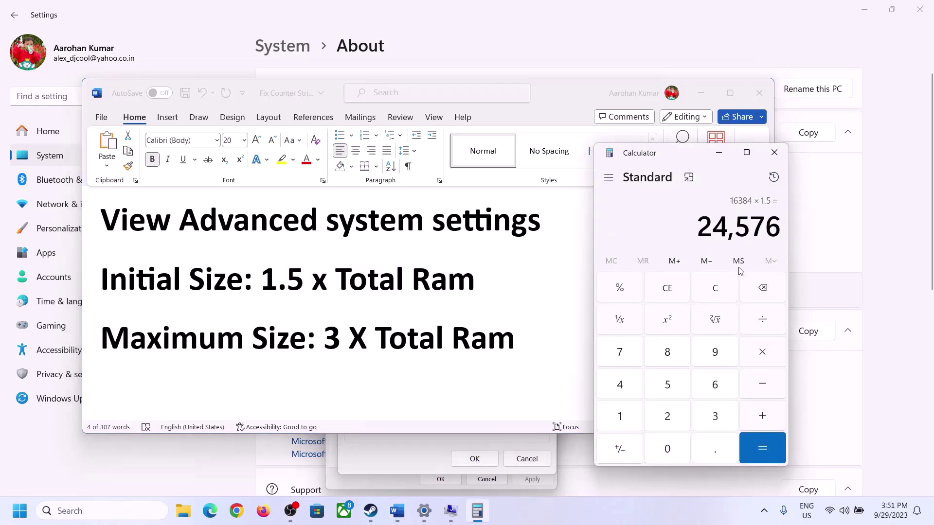
click(720, 291)
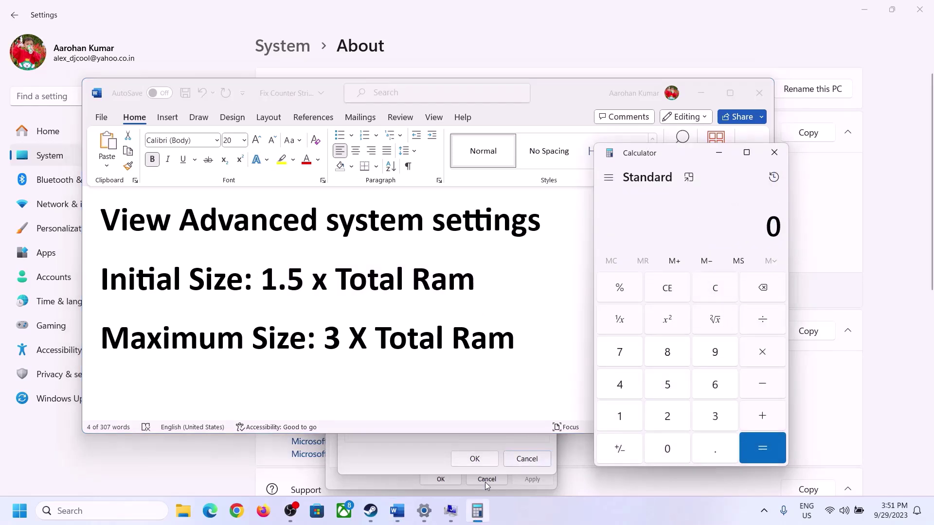
click(424, 511)
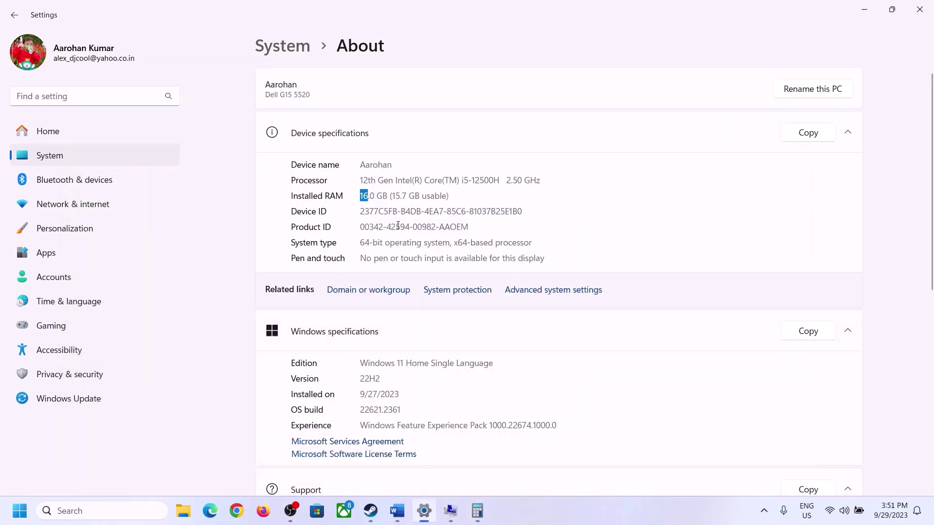
click(477, 511)
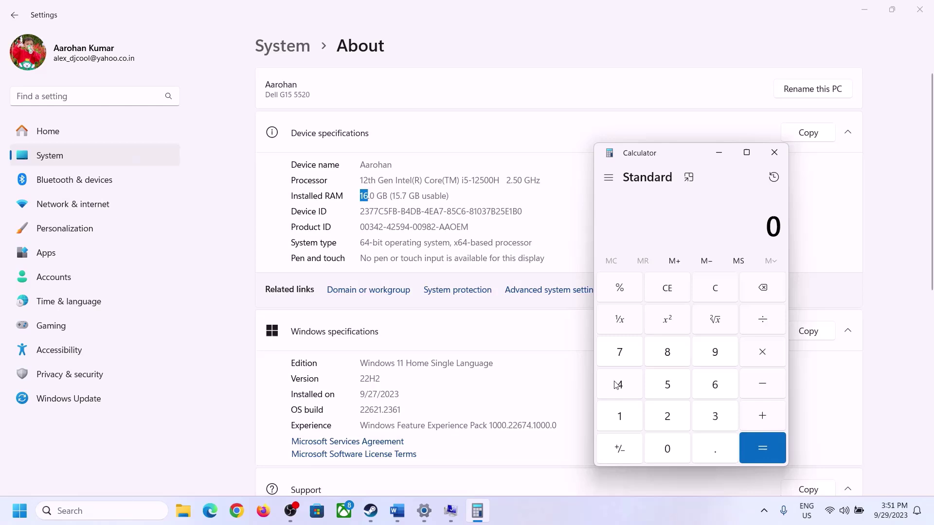
Calculate 16 × 1024 again as the base for the maximum paging file size.
click(628, 414)
click(710, 385)
click(758, 351)
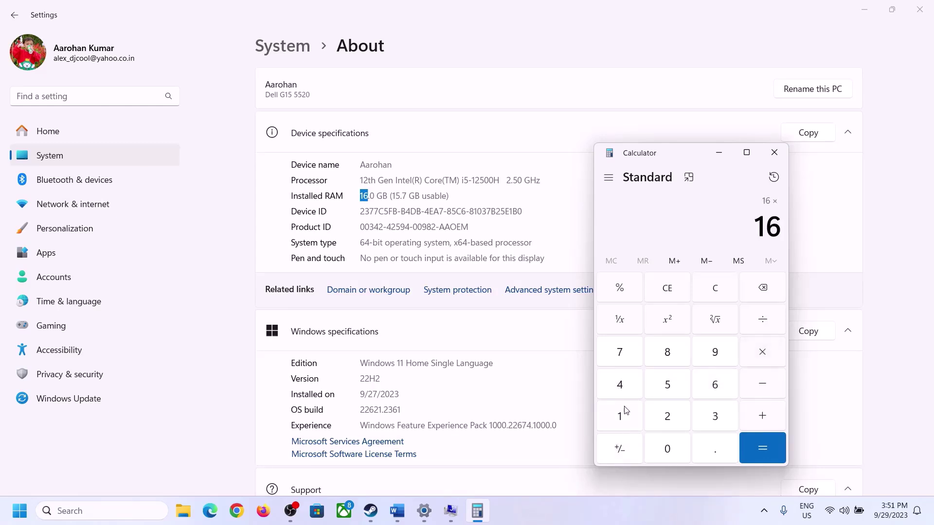
click(626, 411)
click(659, 446)
click(668, 416)
click(623, 387)
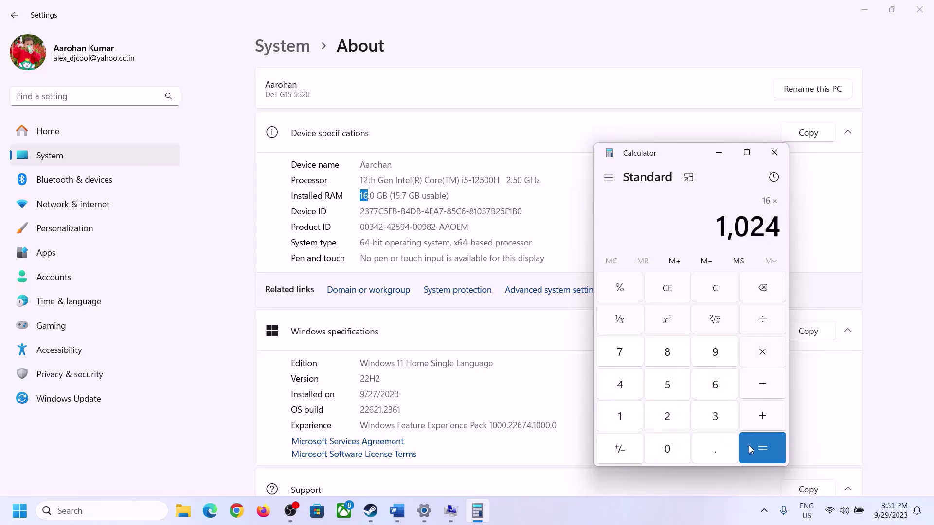
click(757, 457)
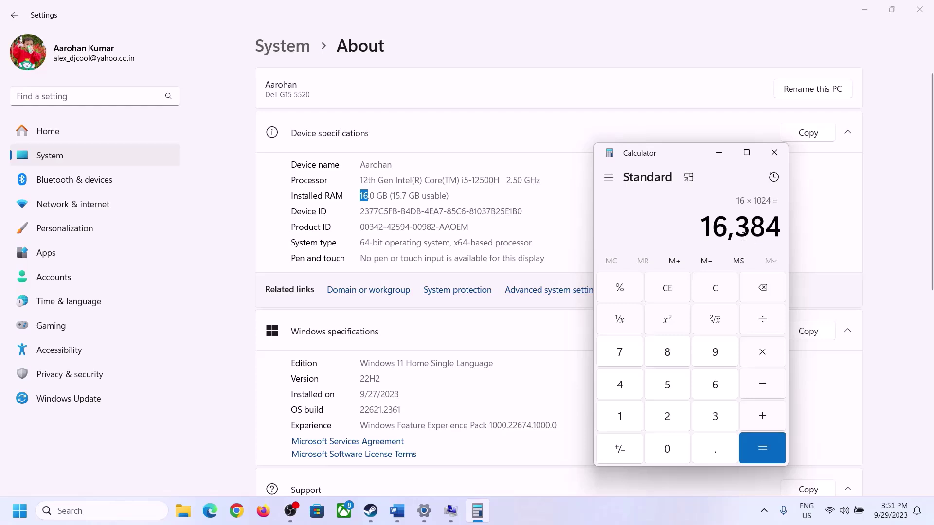
Check the maximum size rule in the Word notes and multiply the calculated RAM in megabytes by 3.
click(398, 511)
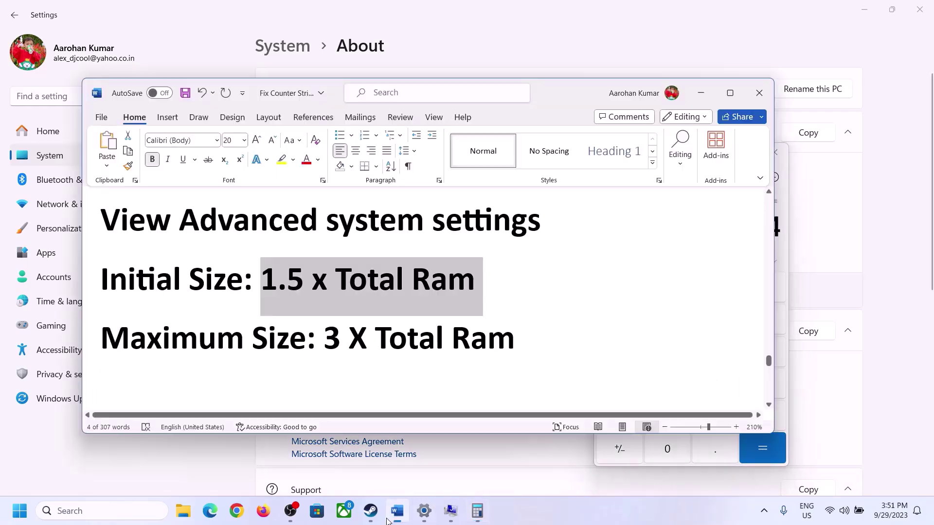
click(477, 510)
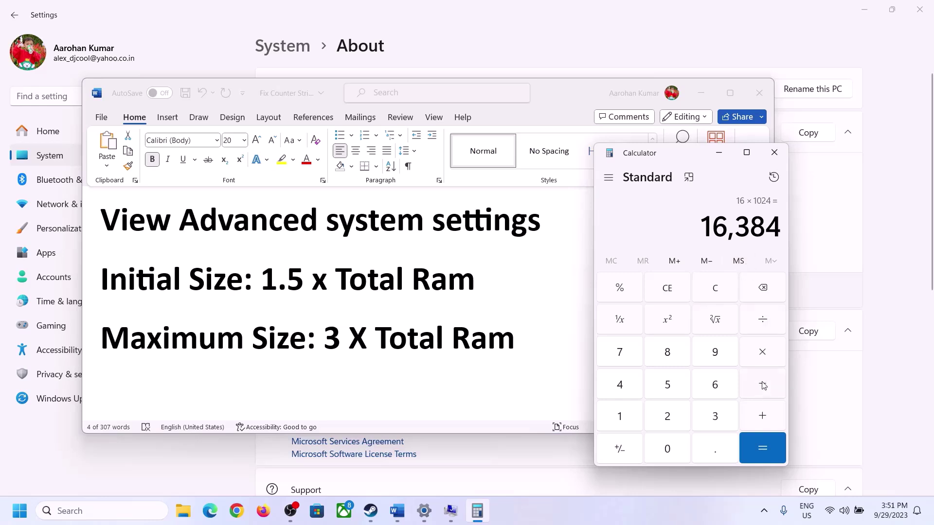
click(762, 352)
click(713, 418)
click(776, 449)
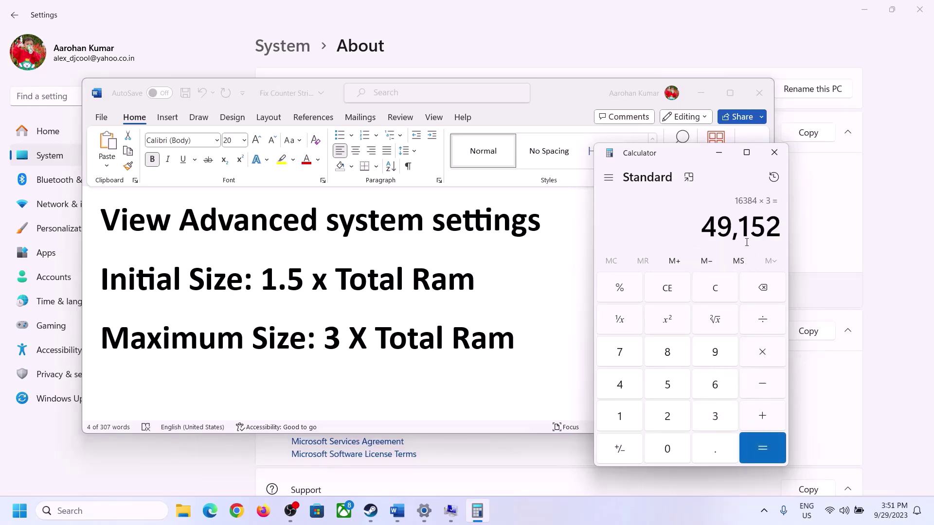
Enter 49152 as drive C:'s maximum paging file size, set the custom size and confirm the Virtual Memory dialog.
click(452, 516)
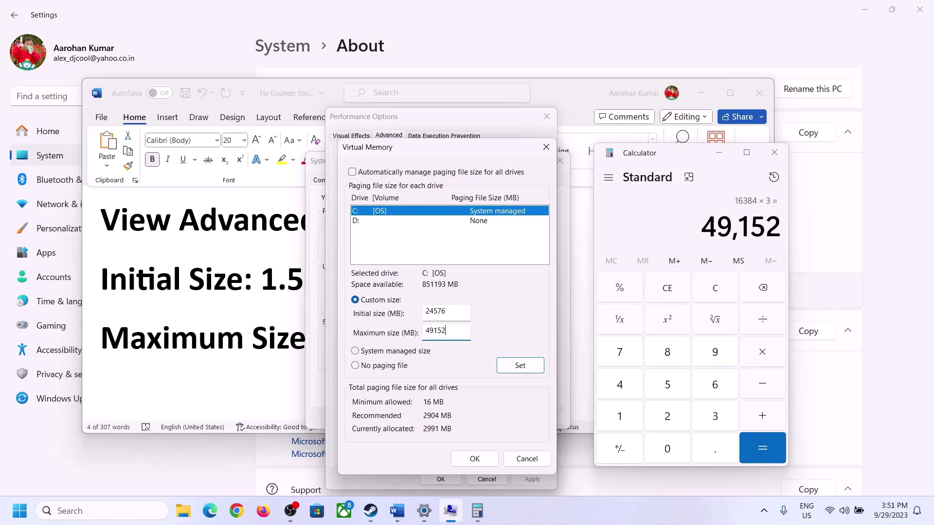
click(520, 368)
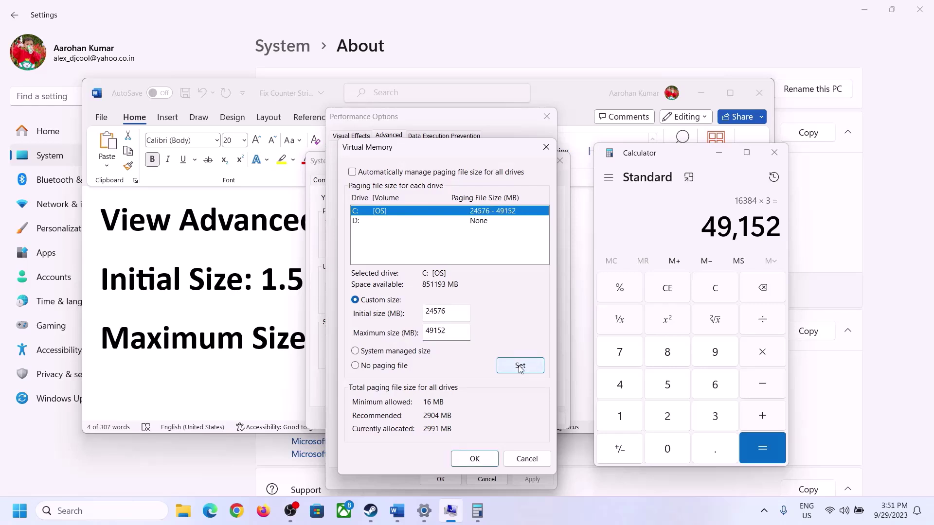
click(478, 460)
click(578, 300)
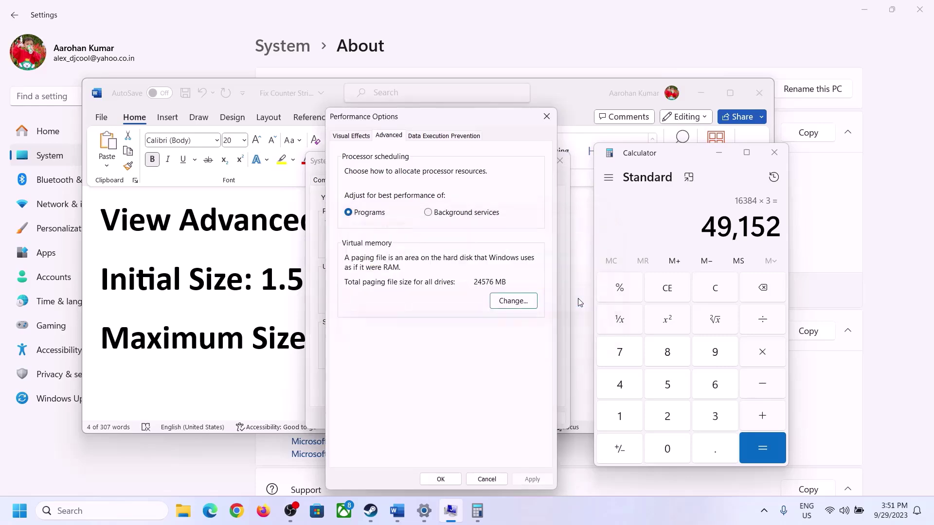
Confirm Performance Options and System Properties, and close the restart prompt without restarting.
click(441, 479)
click(443, 418)
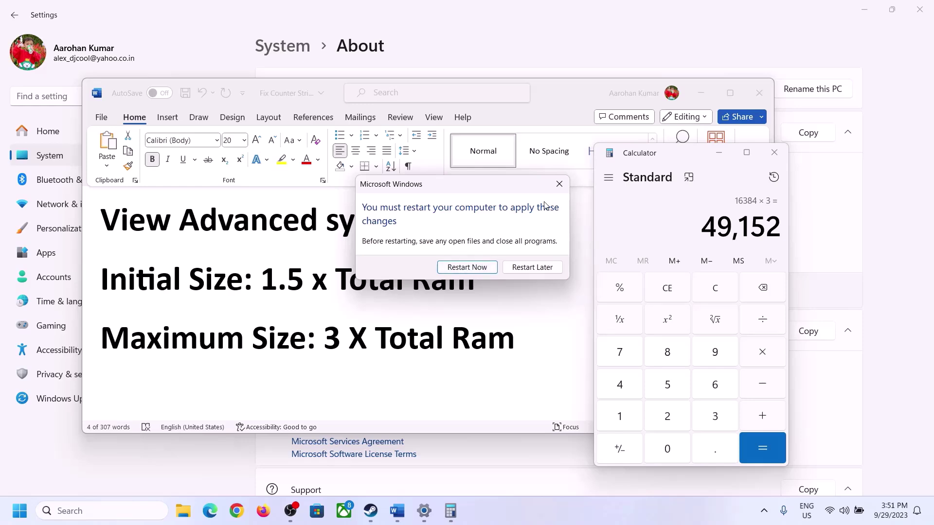
click(559, 184)
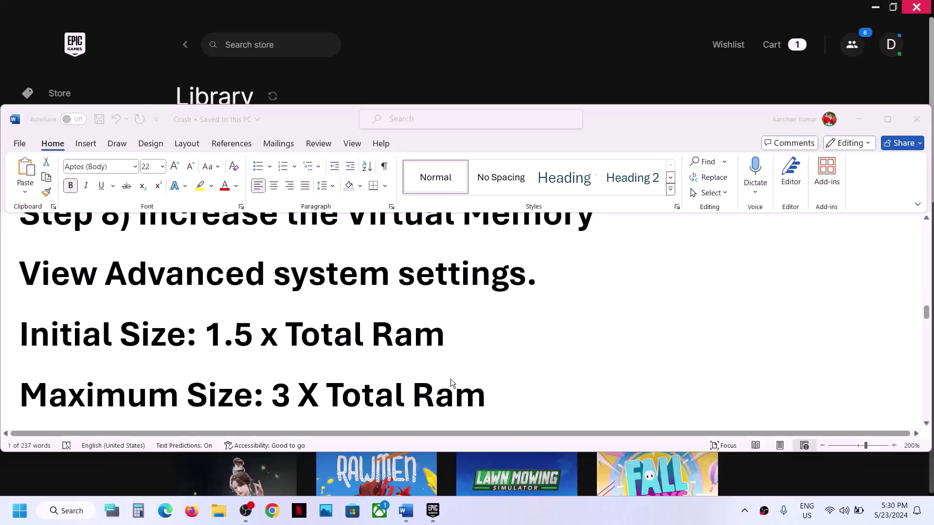
Go to Step 9 in the Word notes, maximize the window and highlight the instructions on external devices and third-party software.
scroll(451, 378, down, 5)
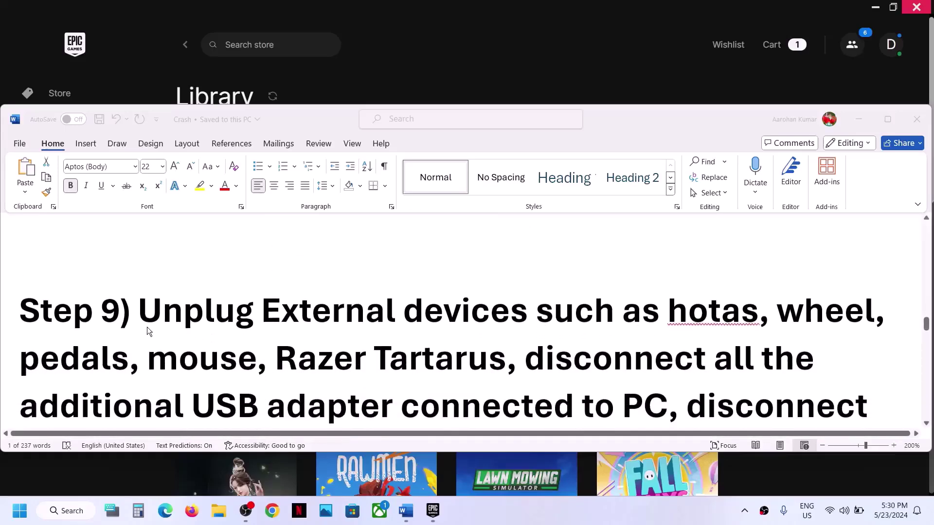
click(371, 371)
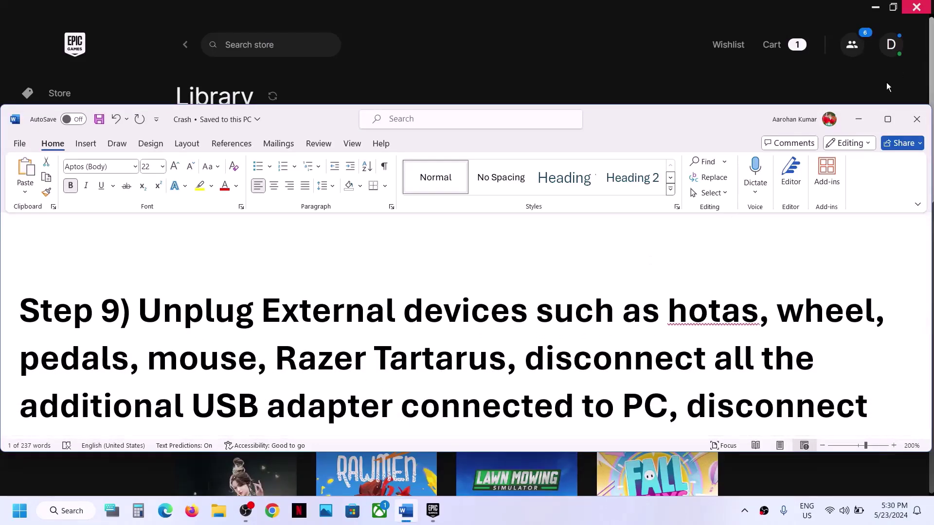
click(881, 119)
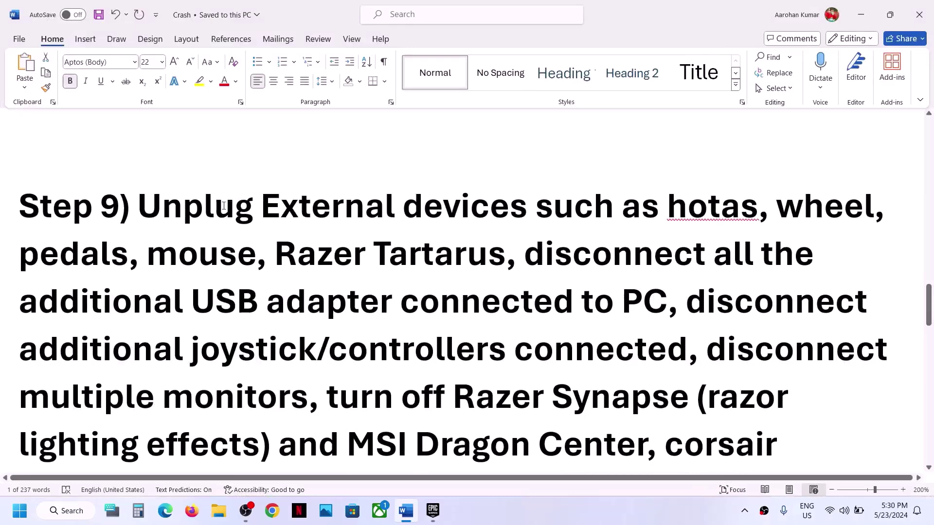
drag(142, 205, 311, 392)
scroll(339, 393, down, 3)
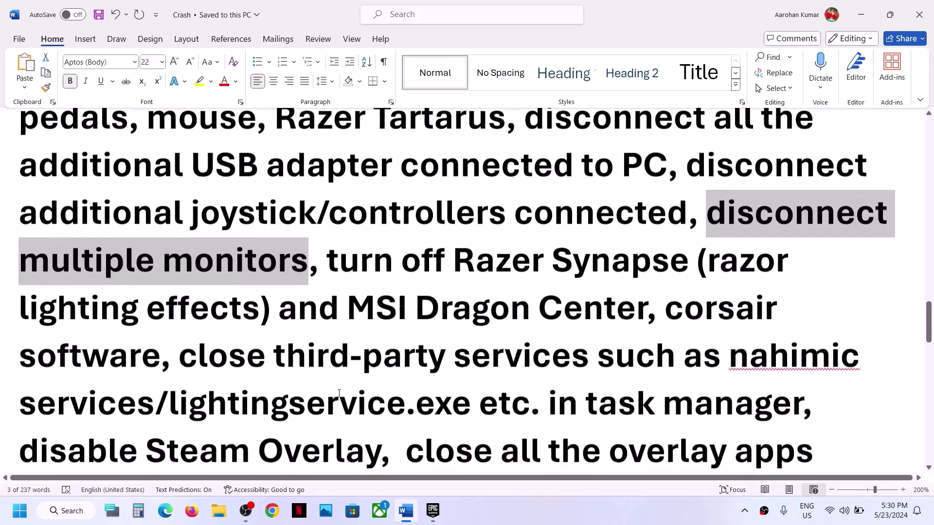
drag(329, 244, 783, 392)
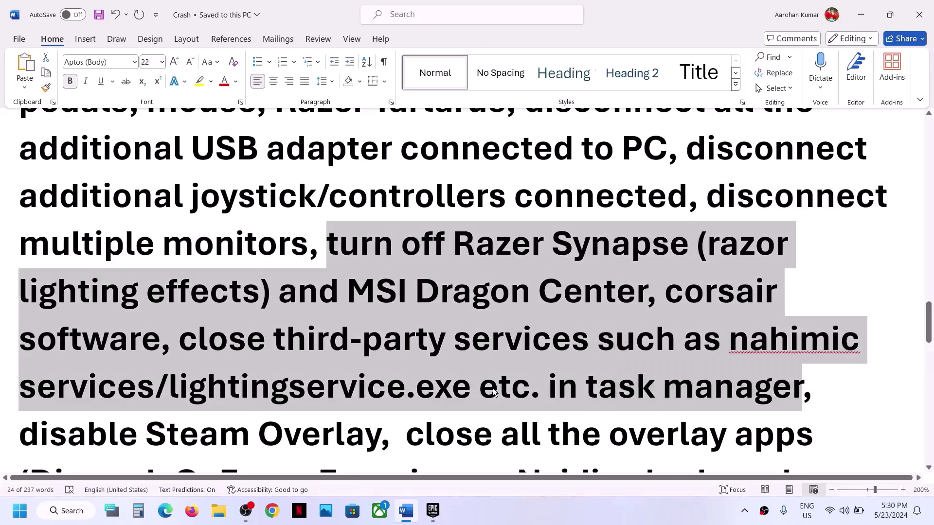
Delete the word "Steam" from "disable Steam Overlay" in Step 9.
scroll(190, 313, down, 3)
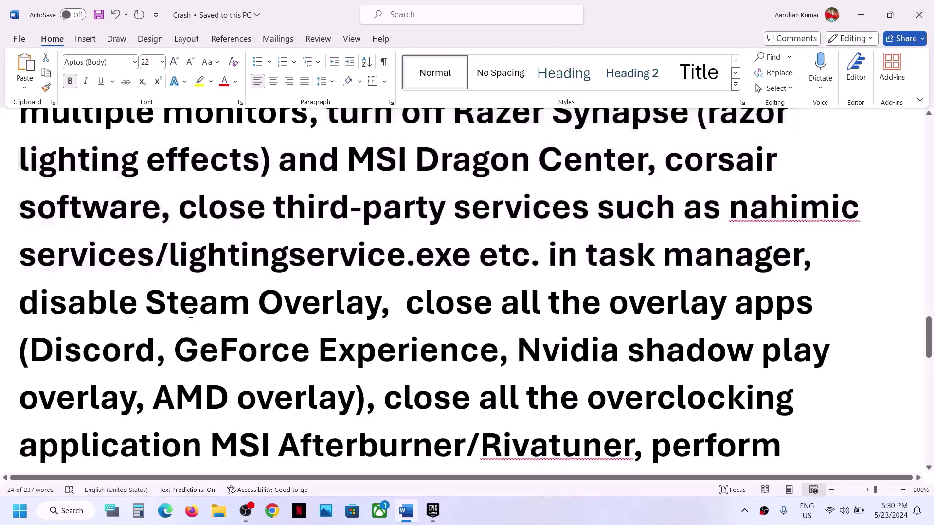
double_click(191, 314)
key(BackSpace)
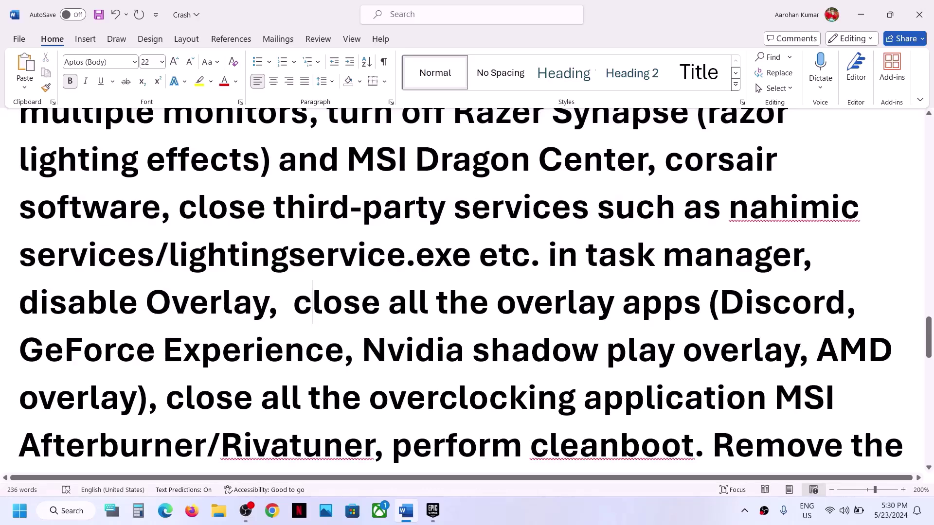
Highlight "close all the overlay apps" in Step 9, then quit the Discord and NVIDIA background apps from the system tray.
drag(311, 301, 669, 320)
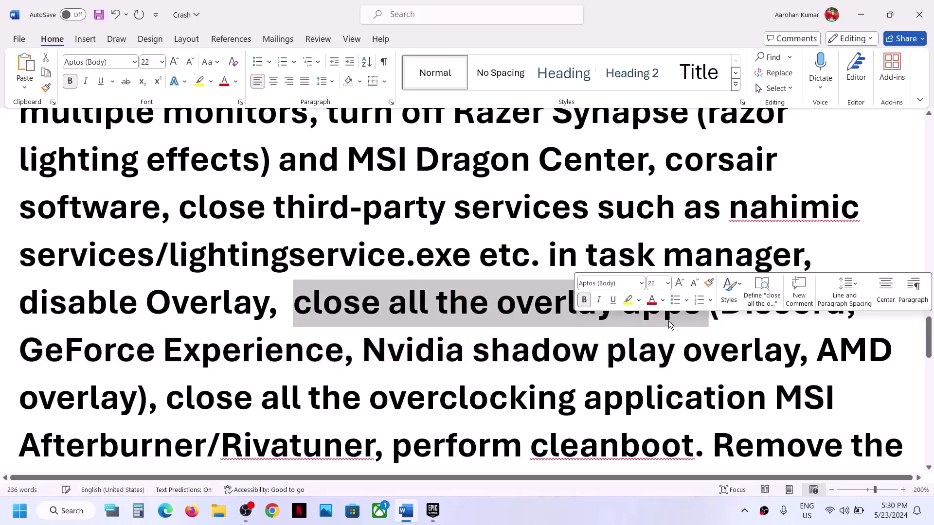
click(748, 518)
right_click(722, 450)
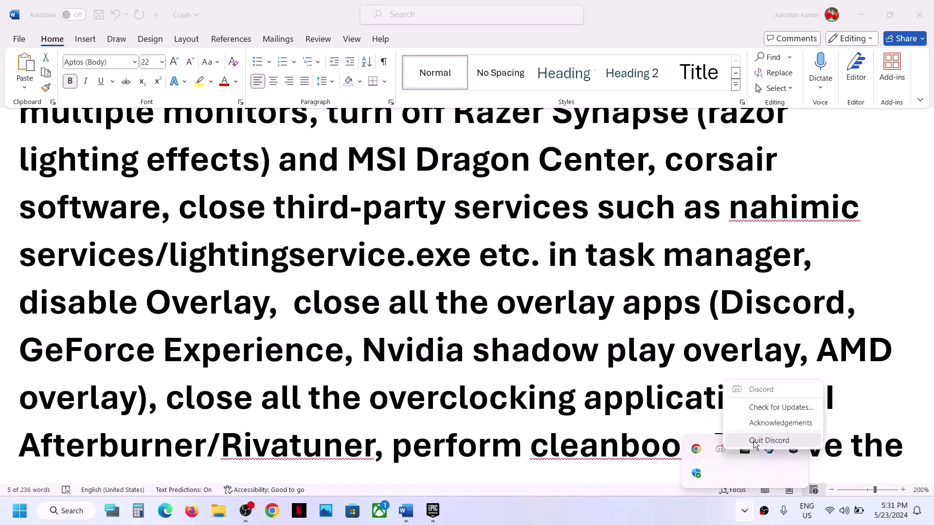
click(755, 443)
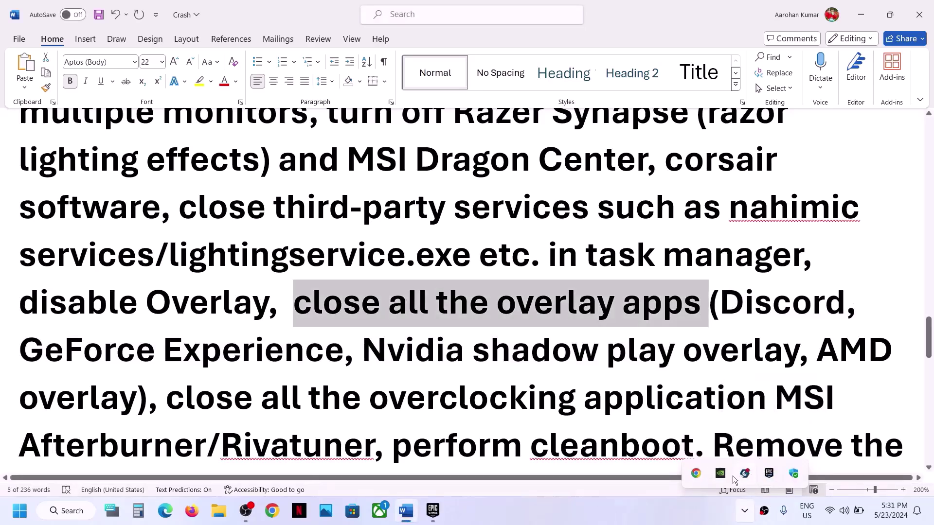
right_click(725, 479)
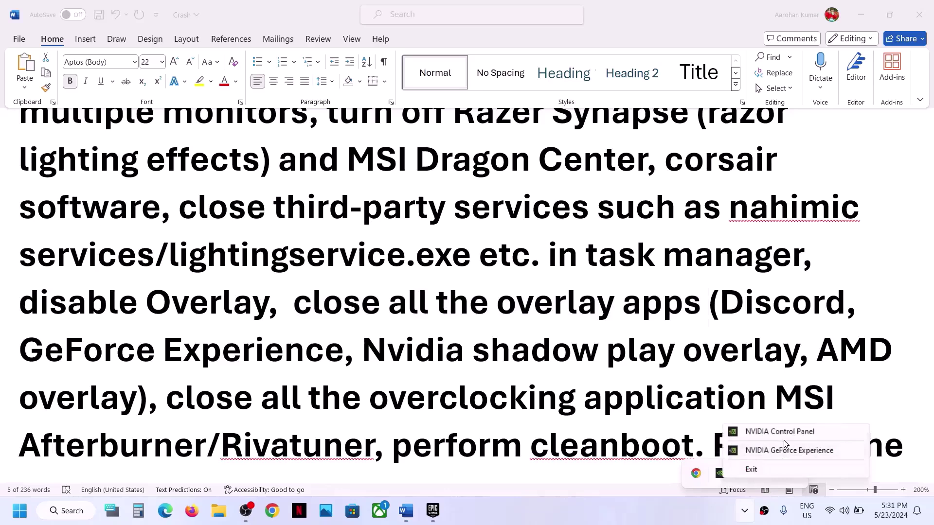
click(761, 471)
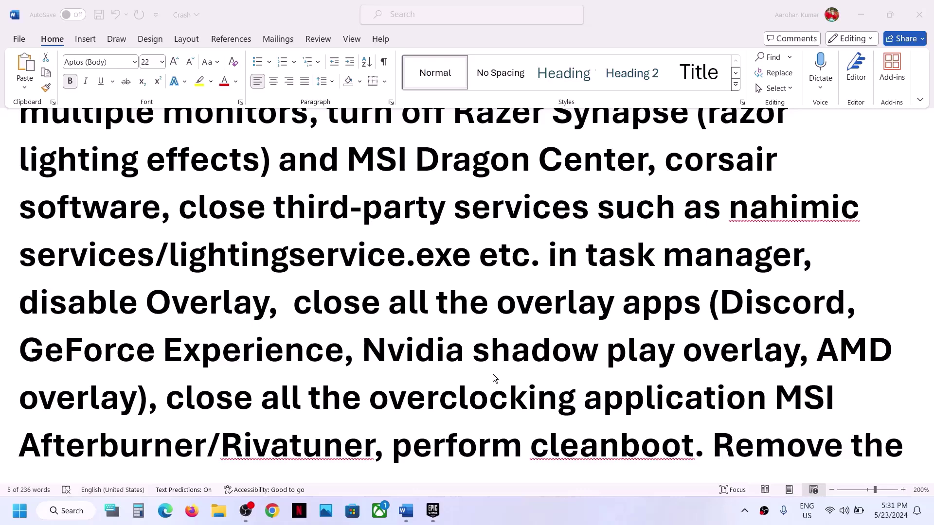
scroll(493, 375, down, 1)
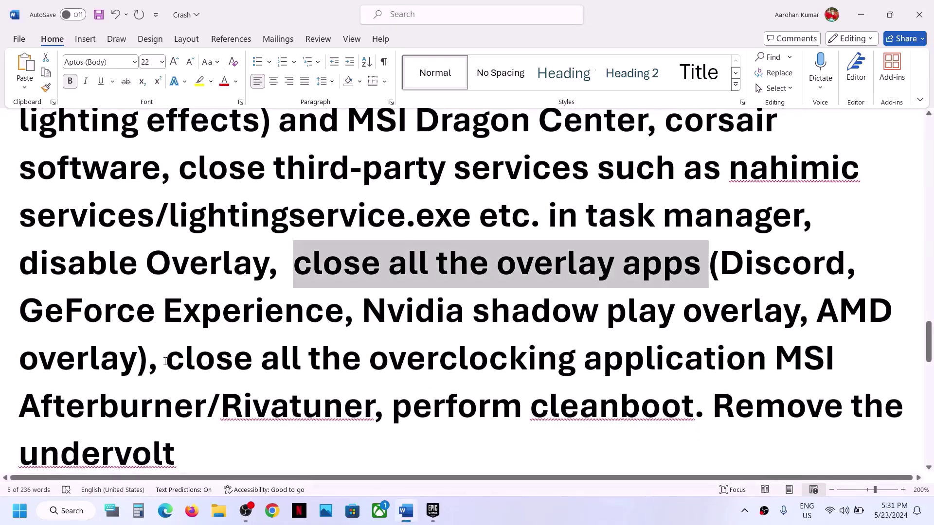
Highlight the Step 9 instructions on closing overclocking applications such as MSI Afterburner/Rivatuner and on performing a clean boot.
drag(165, 362, 355, 389)
click(355, 389)
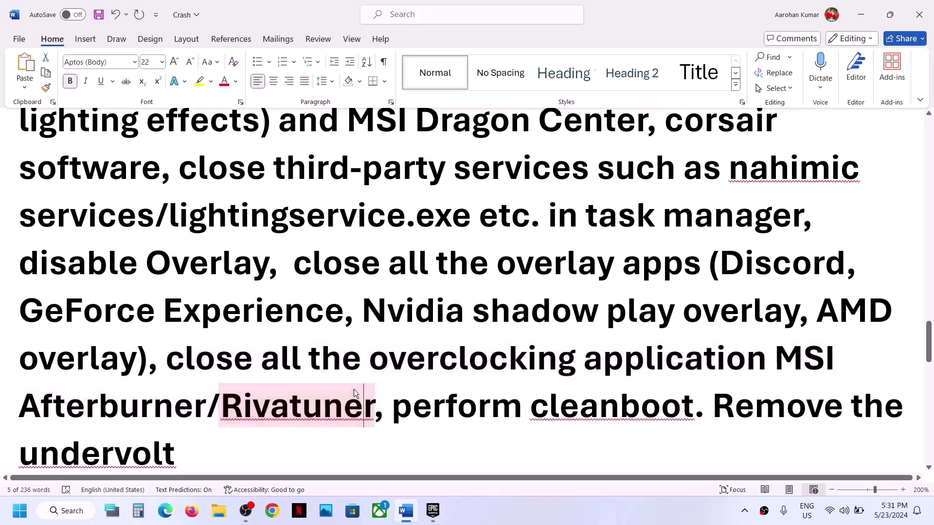
drag(370, 358, 558, 358)
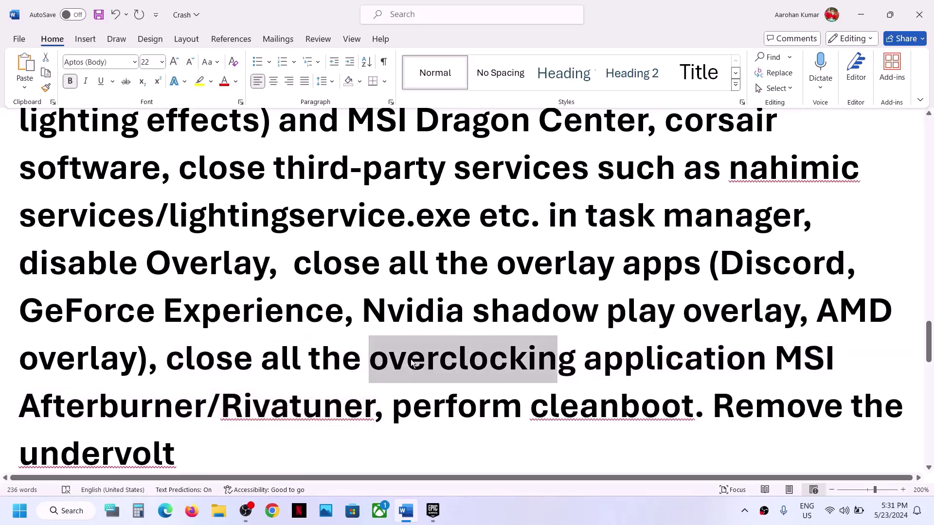
drag(195, 360, 260, 360)
scroll(396, 351, down, 1)
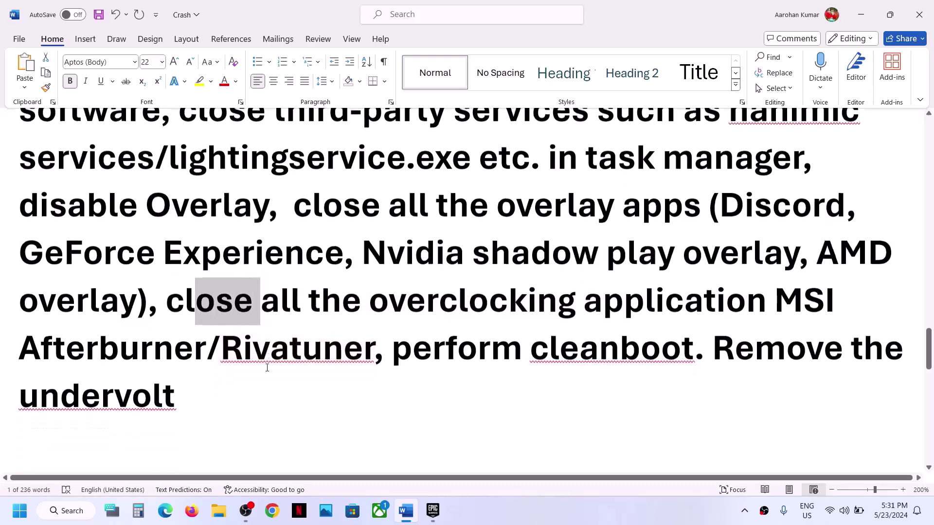
drag(396, 351, 478, 351)
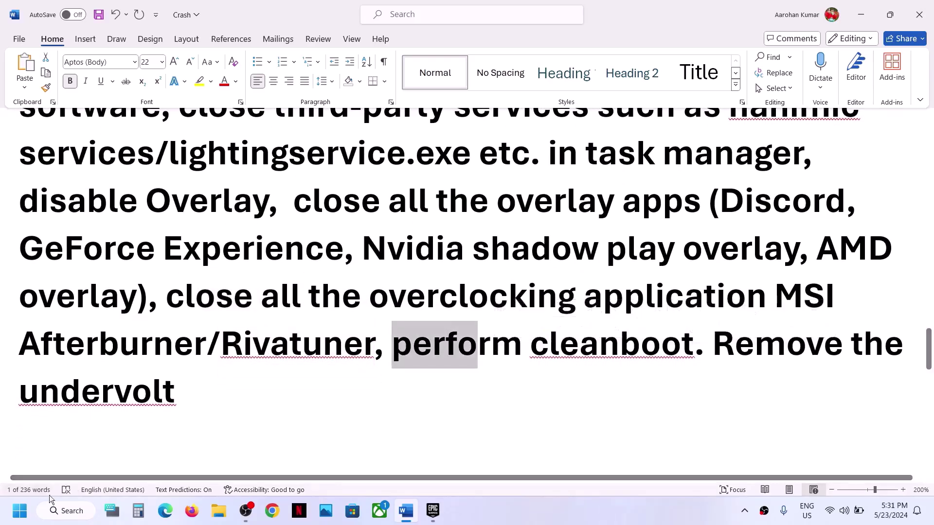
Open Windows System Configuration and hide all Microsoft services in its list of services.
click(15, 516)
text(system)
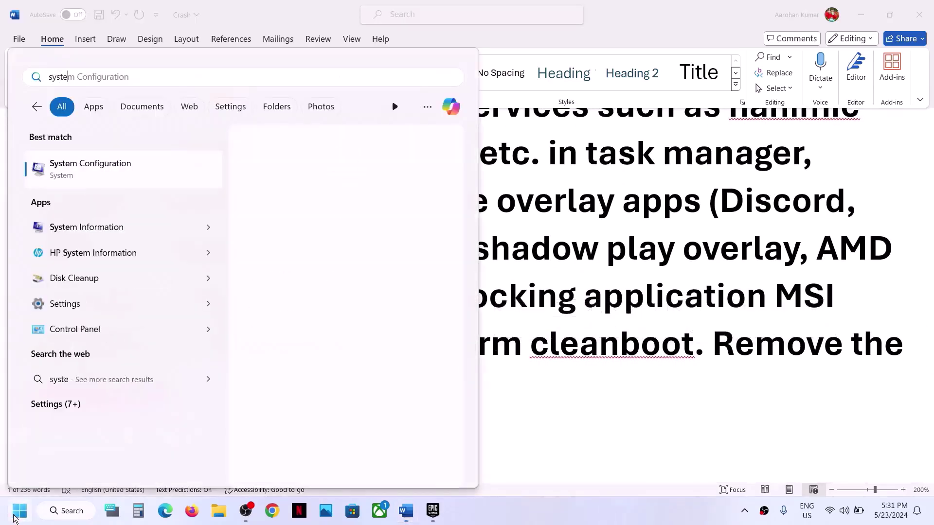
click(145, 172)
click(375, 162)
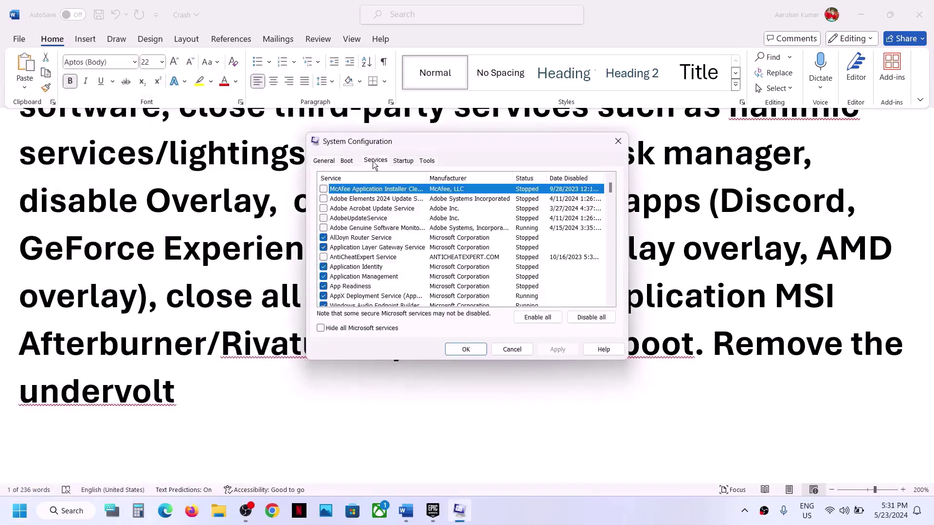
click(323, 329)
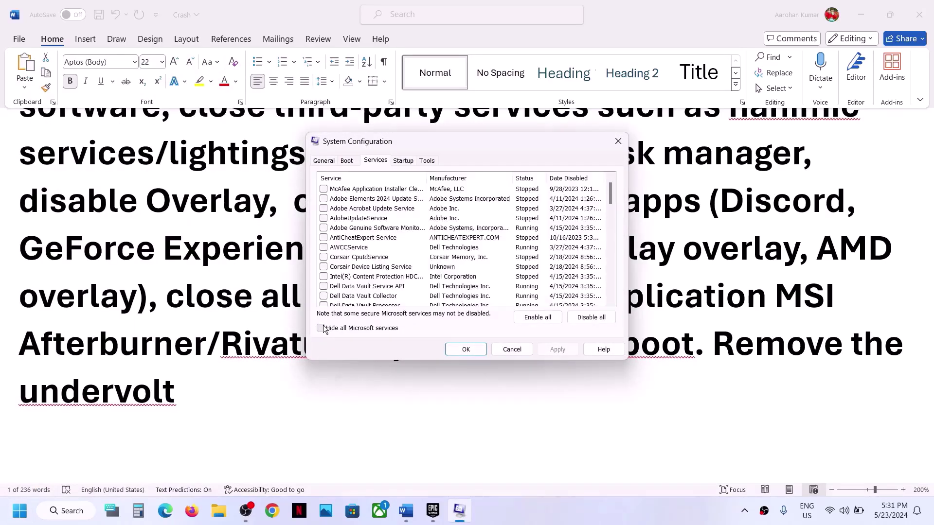